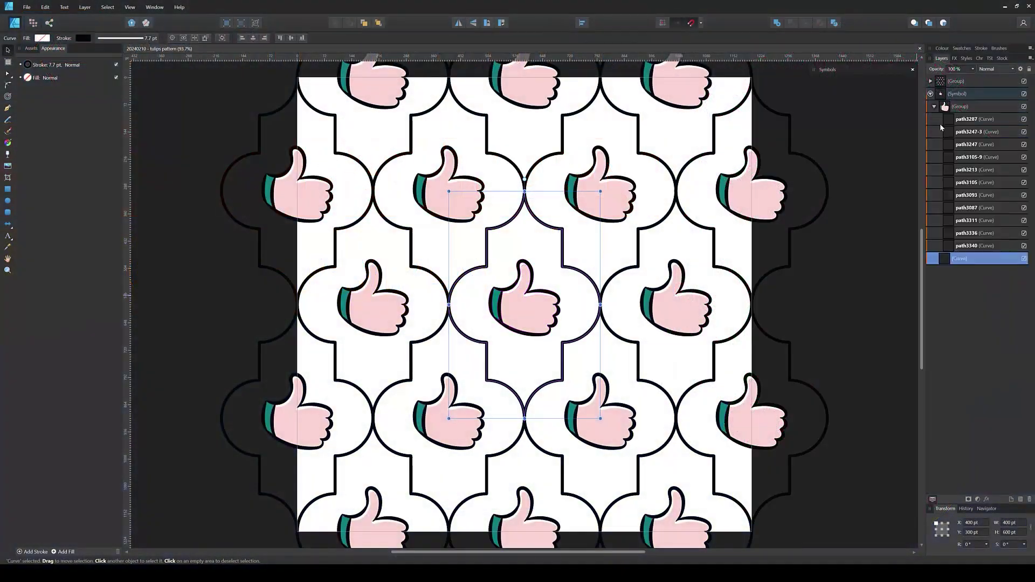
# - Collapse the thumbs-up image group in Layers and hide it
pyautogui.click(934, 106)
pyautogui.click(1024, 106)
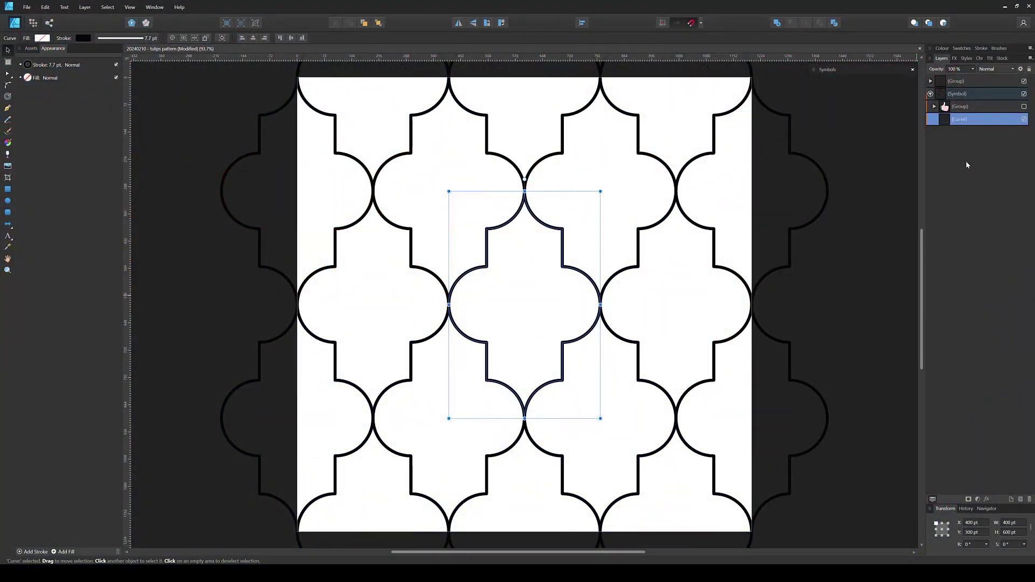
# - Draw a closed leaf shape in the centre tile and widen its curved sides
pyautogui.click(8, 108)
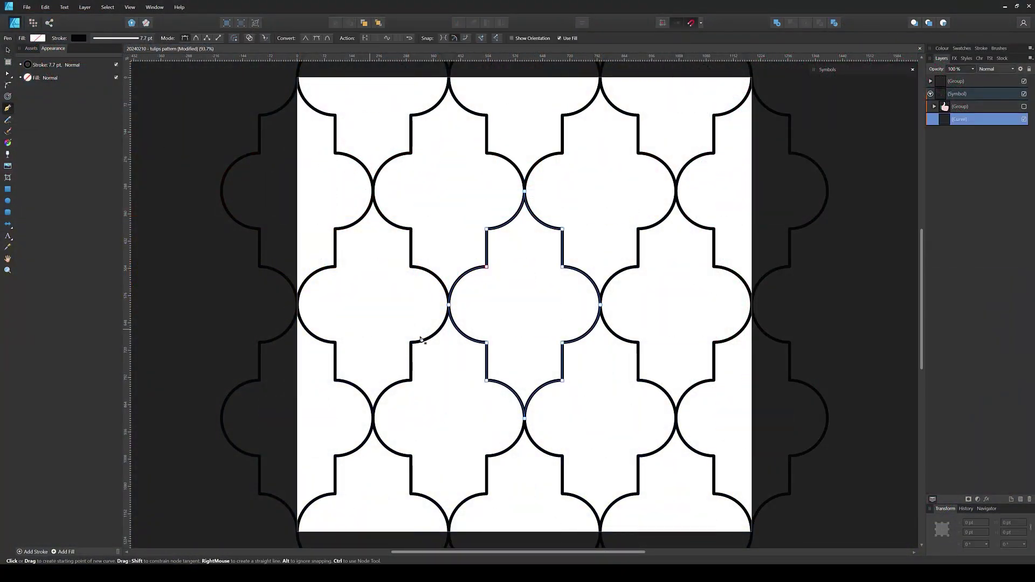
pyautogui.scroll(3, 555, 308)
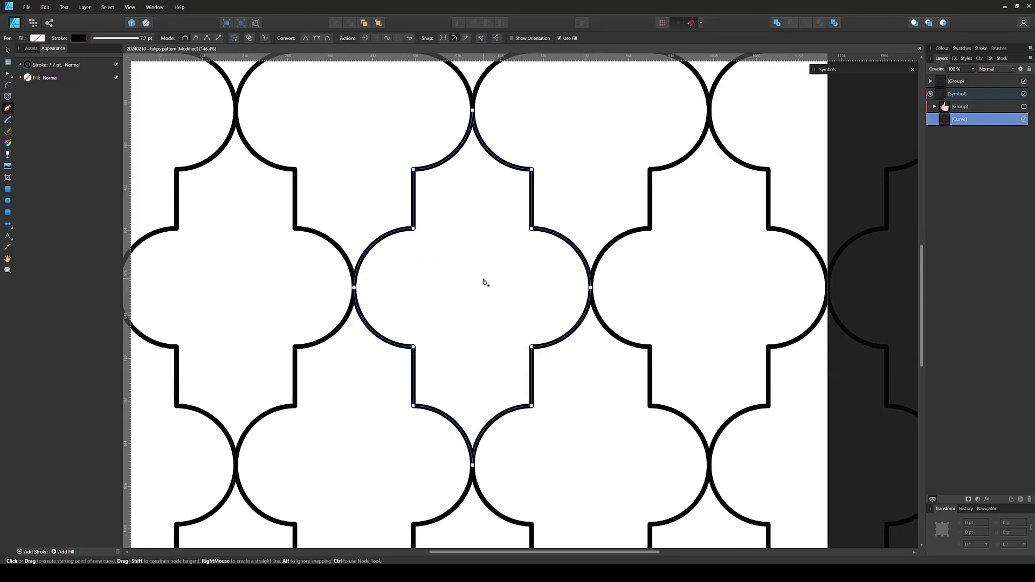
pyautogui.moveTo(496, 238); pyautogui.dragTo(506, 236)
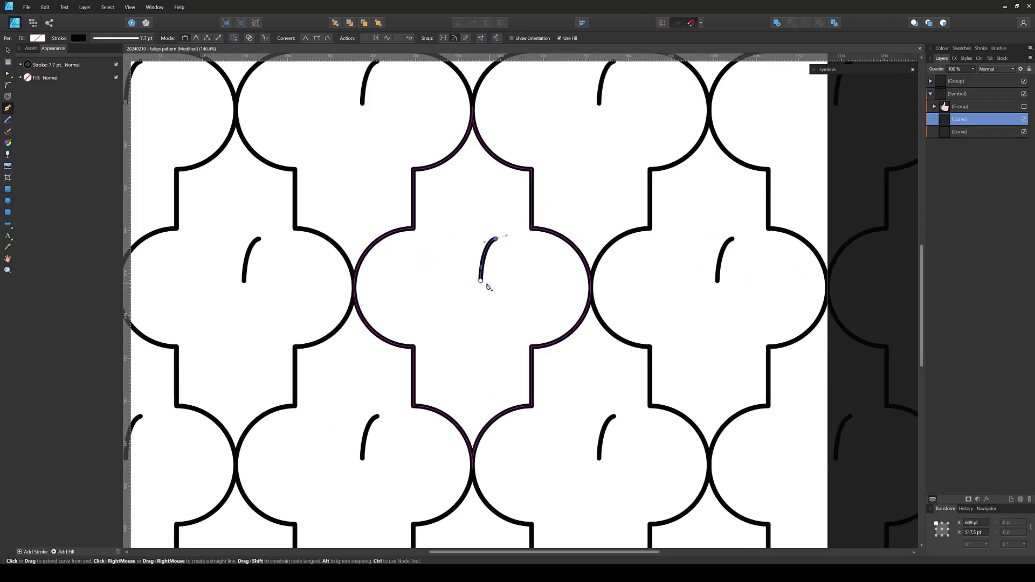
pyautogui.moveTo(480, 280)
pyautogui.mouseDown()
pyautogui.moveTo(465, 276)
pyautogui.moveTo(481, 291)
pyautogui.mouseUp()
pyautogui.press('a')
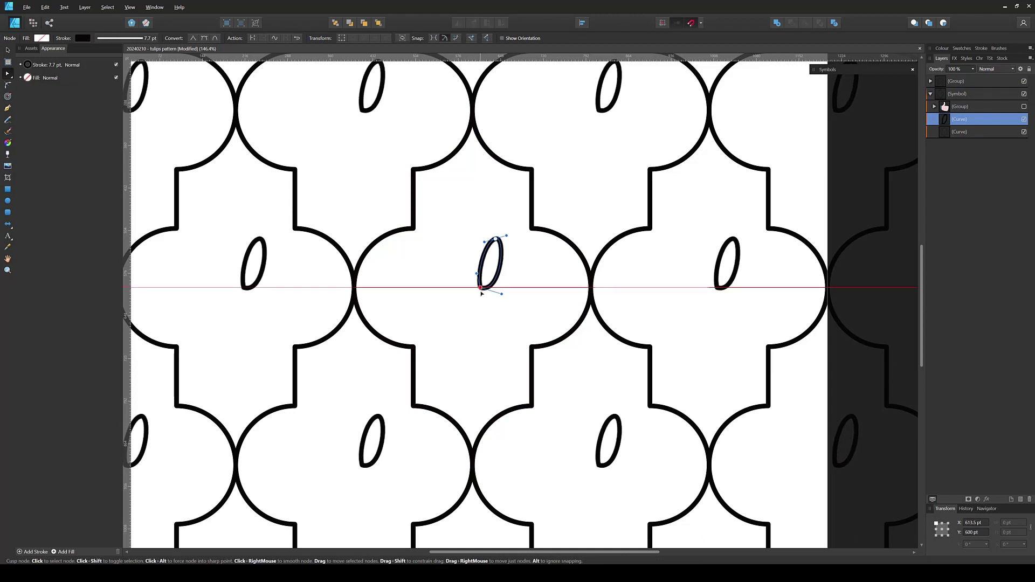
pyautogui.moveTo(507, 235); pyautogui.dragTo(510, 240)
pyautogui.moveTo(501, 297); pyautogui.dragTo(506, 291)
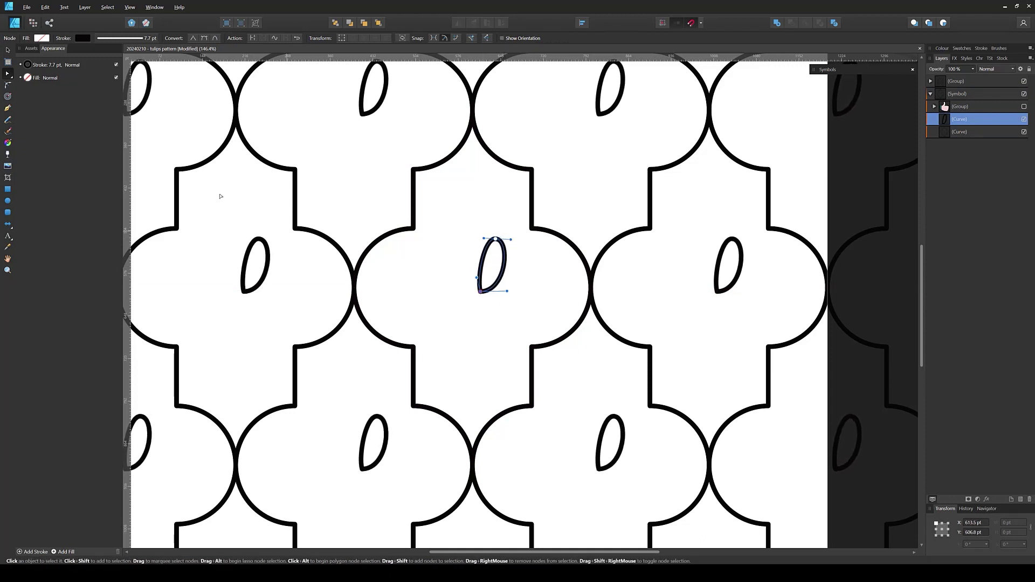
# - Swap the leaf's stroke to fill with no outline, refine its curves, and colour it pink
pyautogui.hotkey('shift', 'x')
pyautogui.click(82, 37)
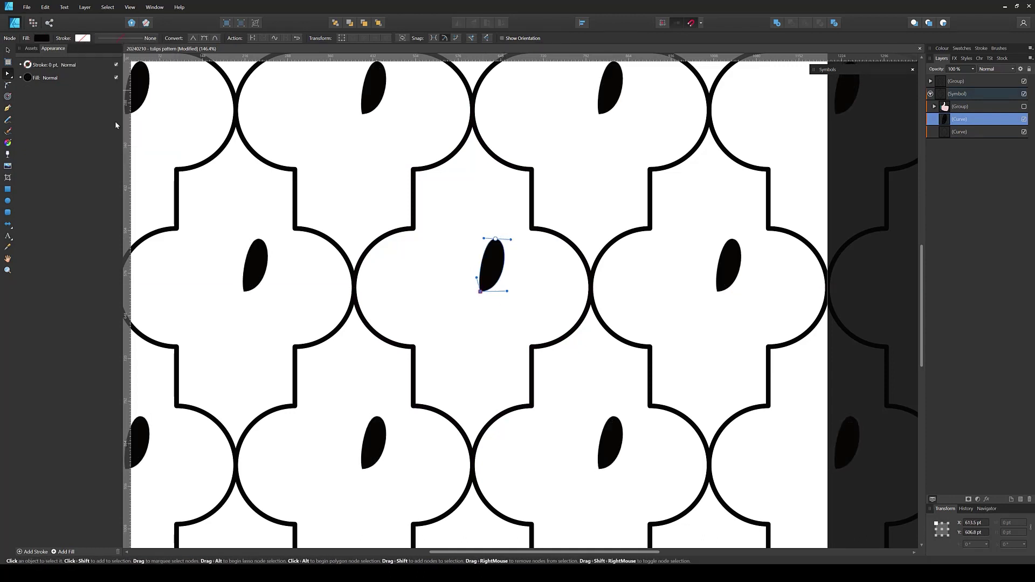
pyautogui.moveTo(484, 237); pyautogui.dragTo(479, 238)
pyautogui.moveTo(507, 291); pyautogui.dragTo(508, 286)
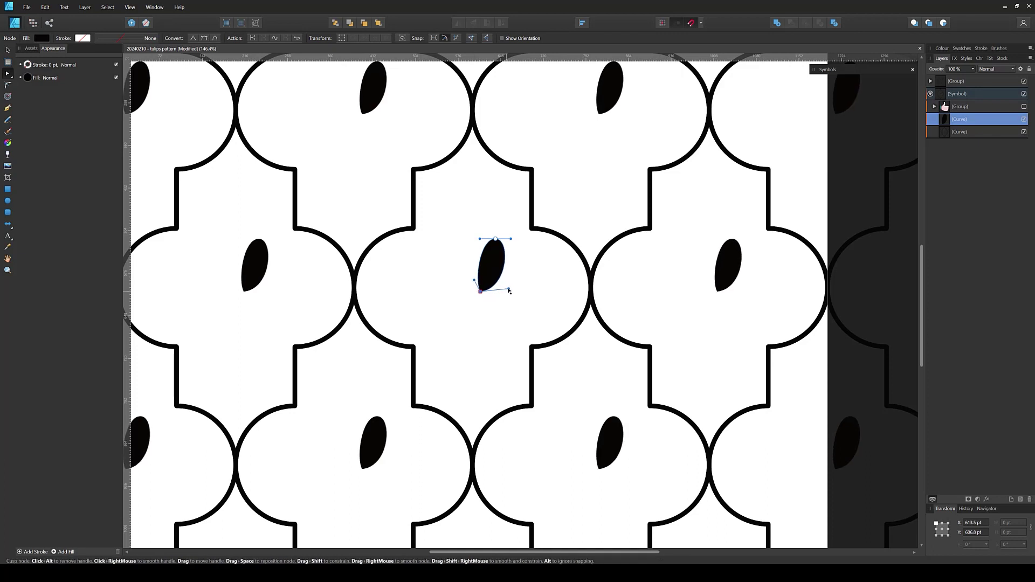
pyautogui.click(41, 38)
pyautogui.moveTo(18, 97); pyautogui.dragTo(74, 98)
pyautogui.press('v')
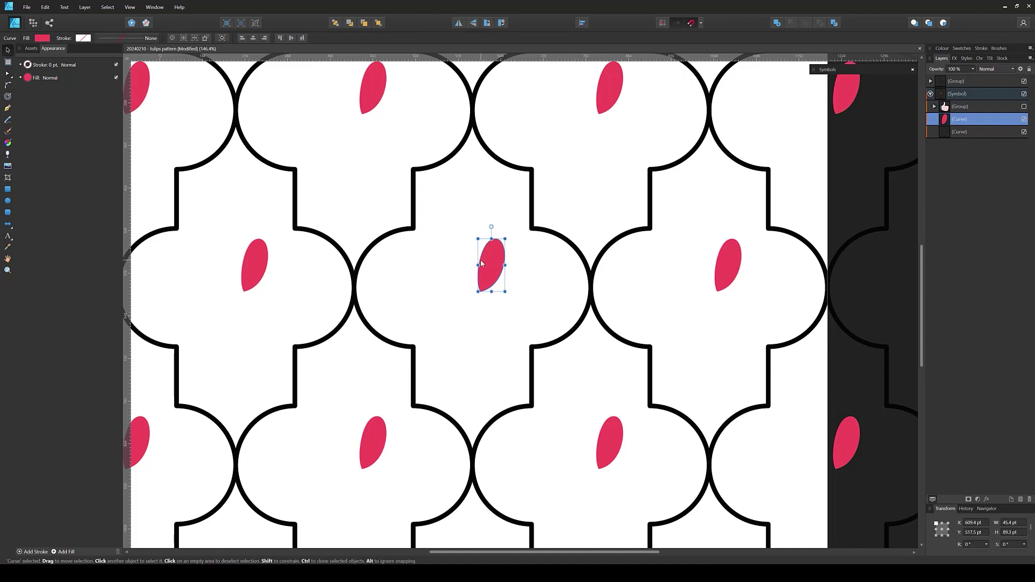
# - Duplicate the pink leaf and mirror the copy leftward to form a heart
pyautogui.hotkey('ctrl', 'j')
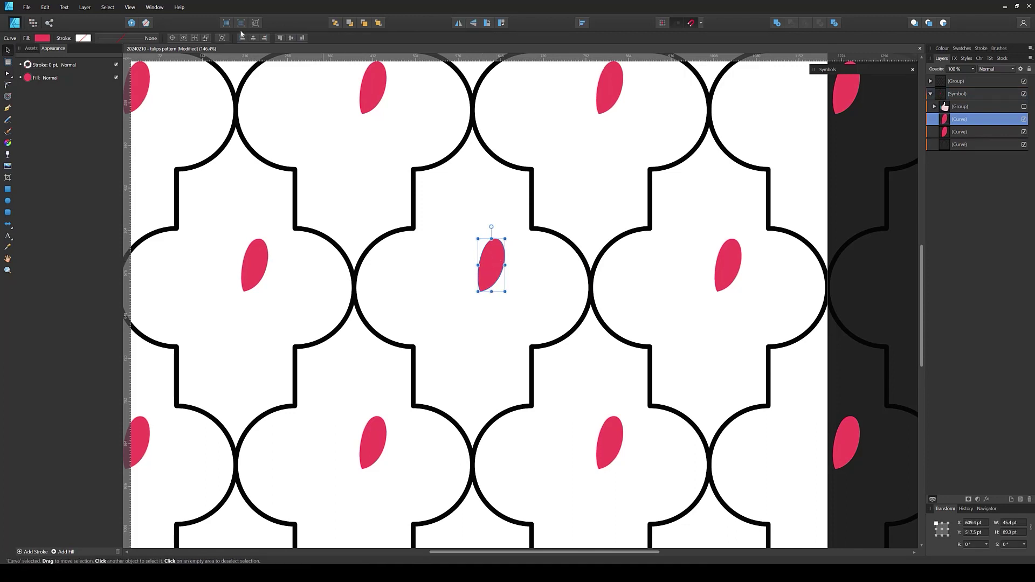
pyautogui.moveTo(478, 260); pyautogui.dragTo(469, 266)
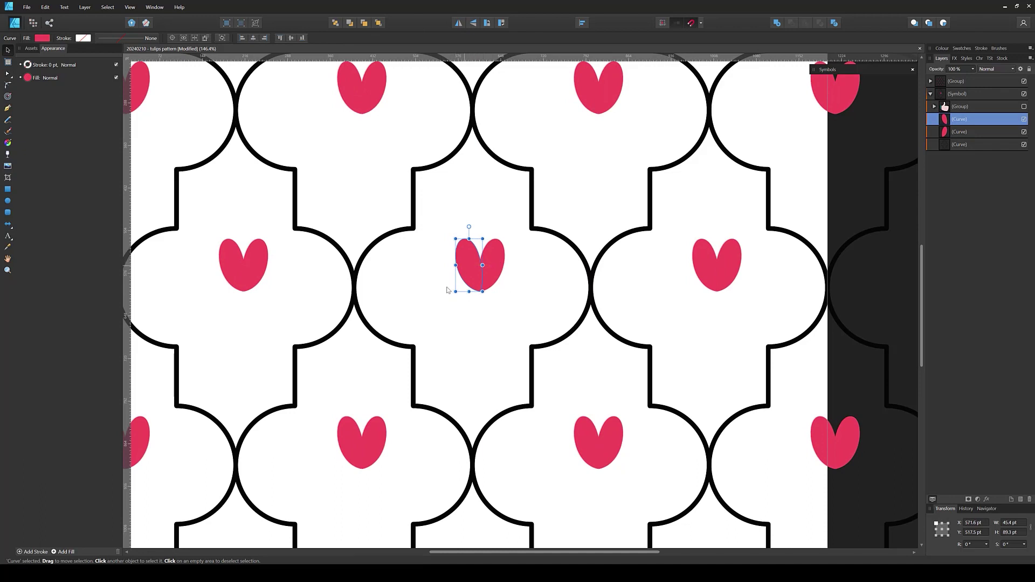
pyautogui.click(980, 132)
pyautogui.click(507, 305)
pyautogui.click(973, 129)
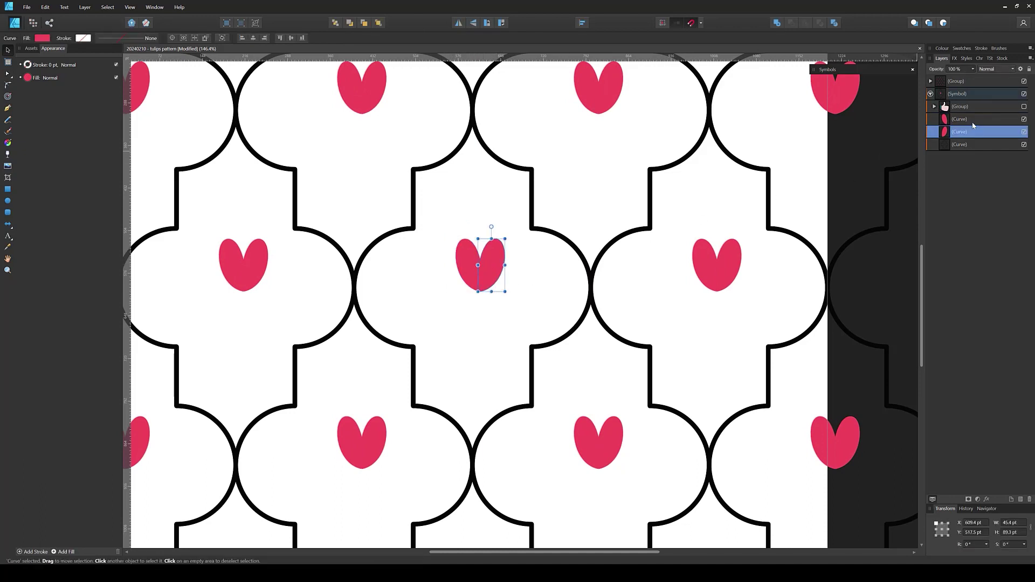
pyautogui.hotkey('ctrl', 'd')
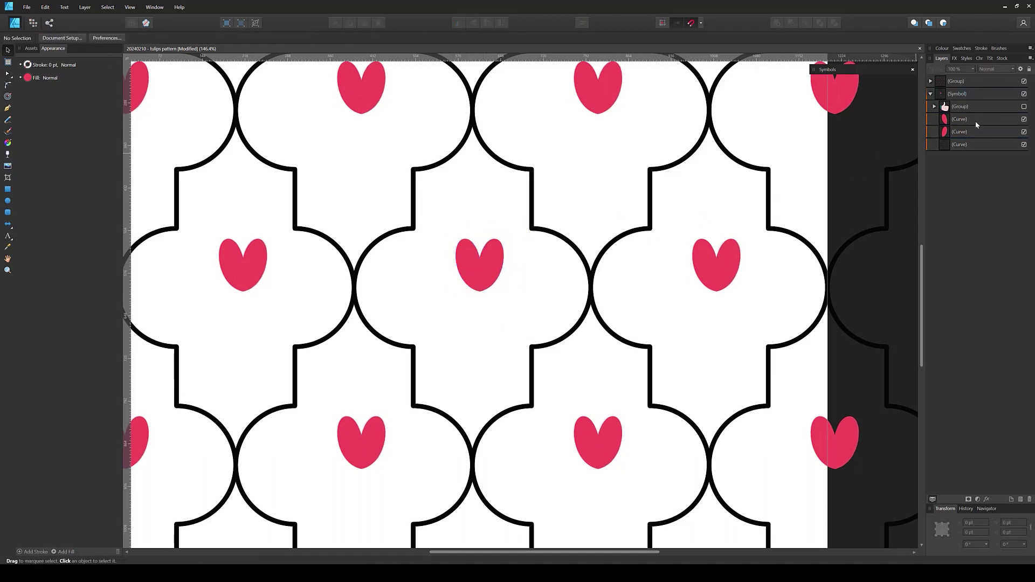
# - Nudge the left heart half into position and select the heart halves
pyautogui.scroll(5, 501, 311)
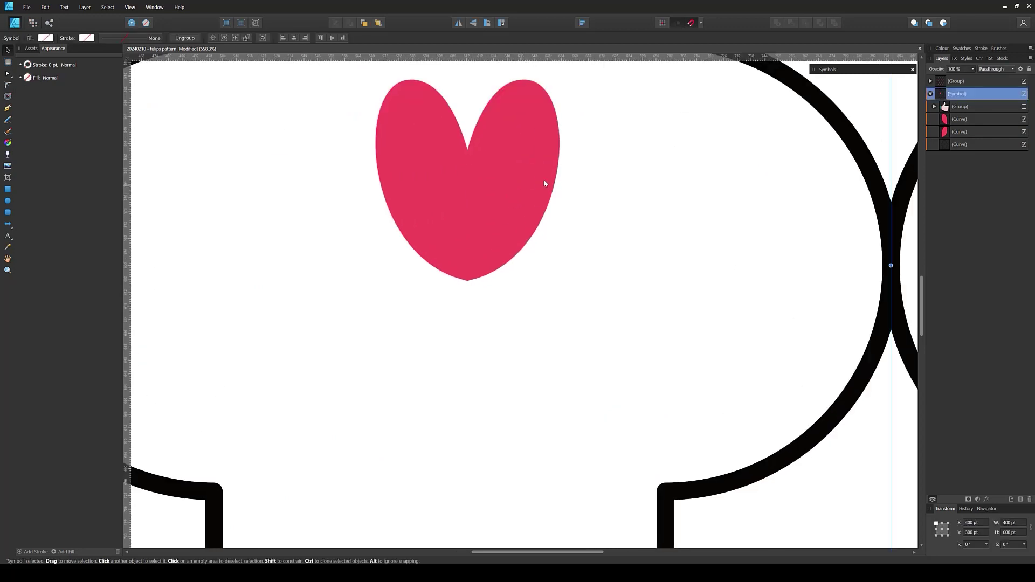
pyautogui.moveTo(453, 205)
pyautogui.mouseDown()
pyautogui.moveTo(420, 198)
pyautogui.moveTo(453, 208)
pyautogui.mouseUp()
pyautogui.scroll(-3, 426, 242)
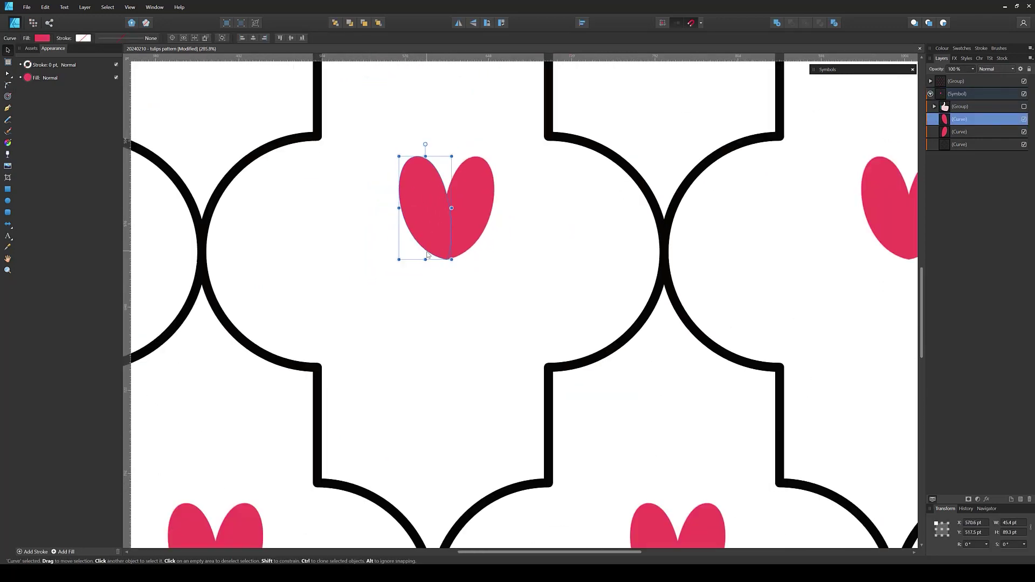
pyautogui.keyDown('shift'); pyautogui.click(967, 133); pyautogui.keyUp('shift')
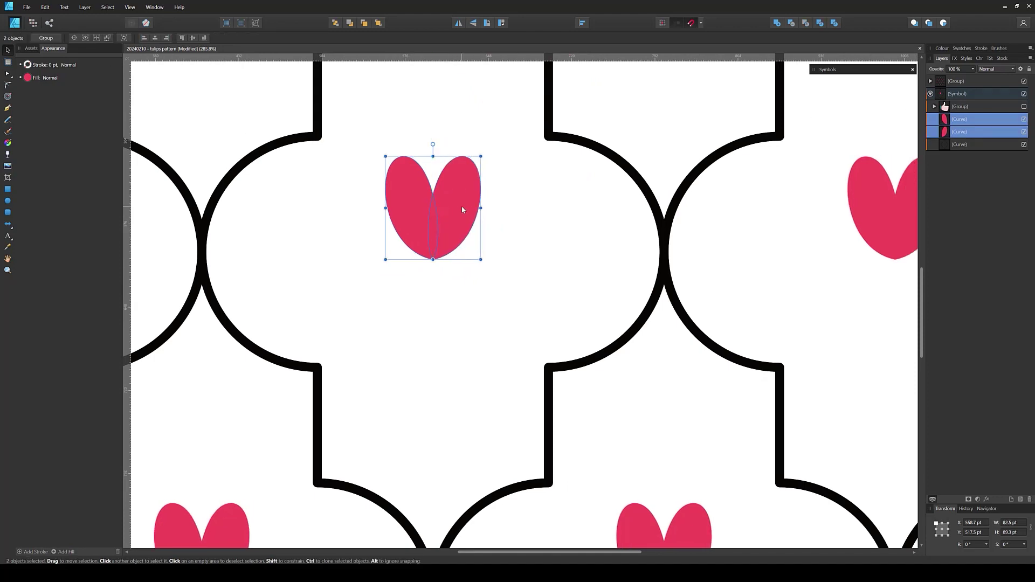
pyautogui.scroll(-5, 461, 206)
pyautogui.scroll(5, 461, 207)
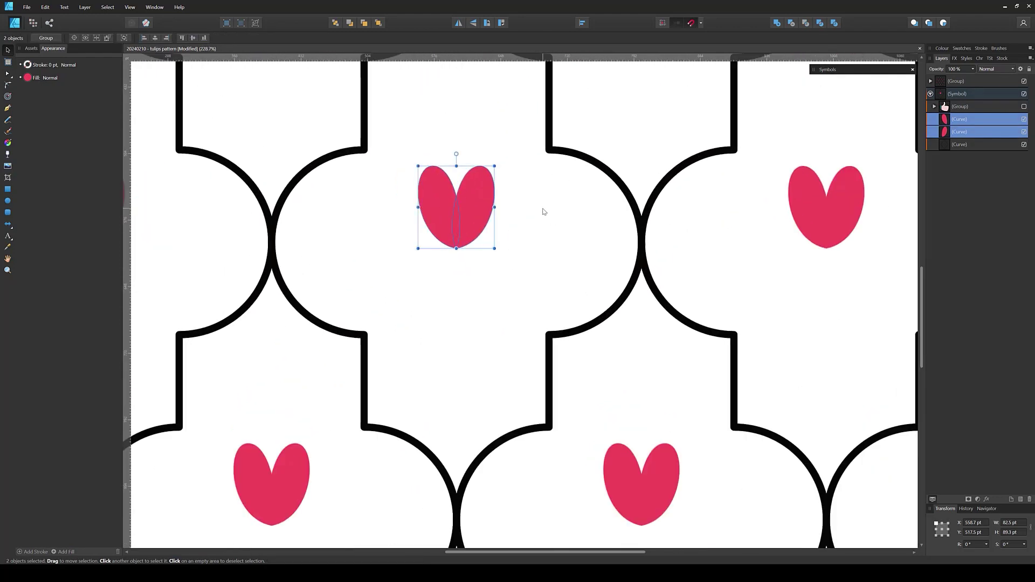
pyautogui.click(544, 211)
# - Draw a pointed middle petal between the heart halves and centre its bottom point and tip
pyautogui.press('p')
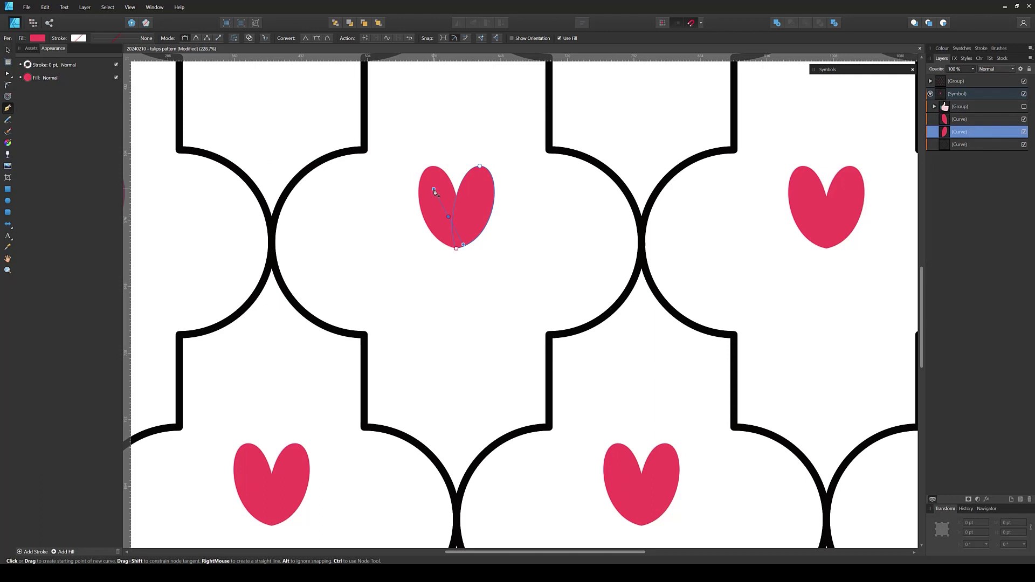
pyautogui.click(456, 166)
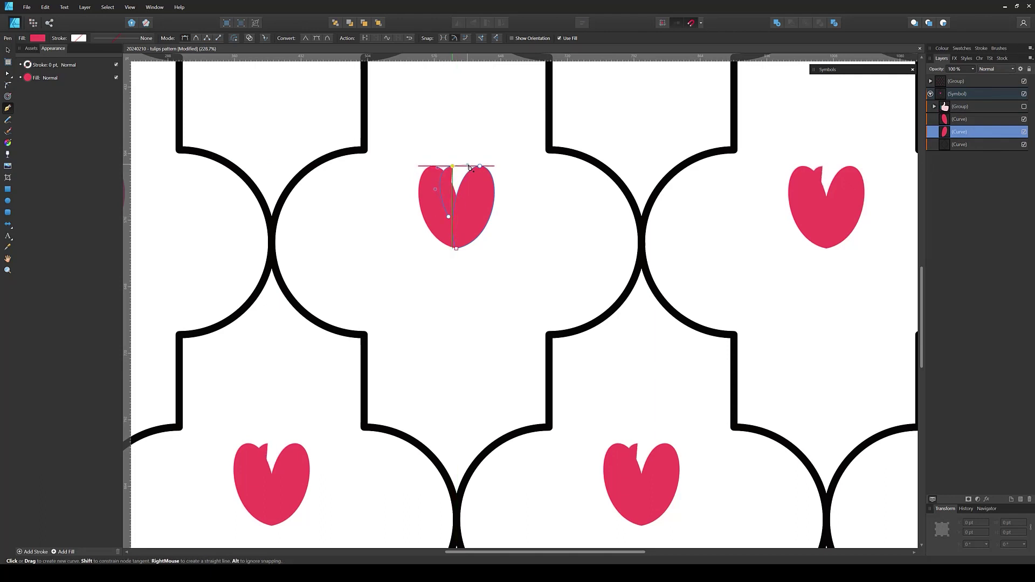
pyautogui.moveTo(469, 168); pyautogui.dragTo(472, 161)
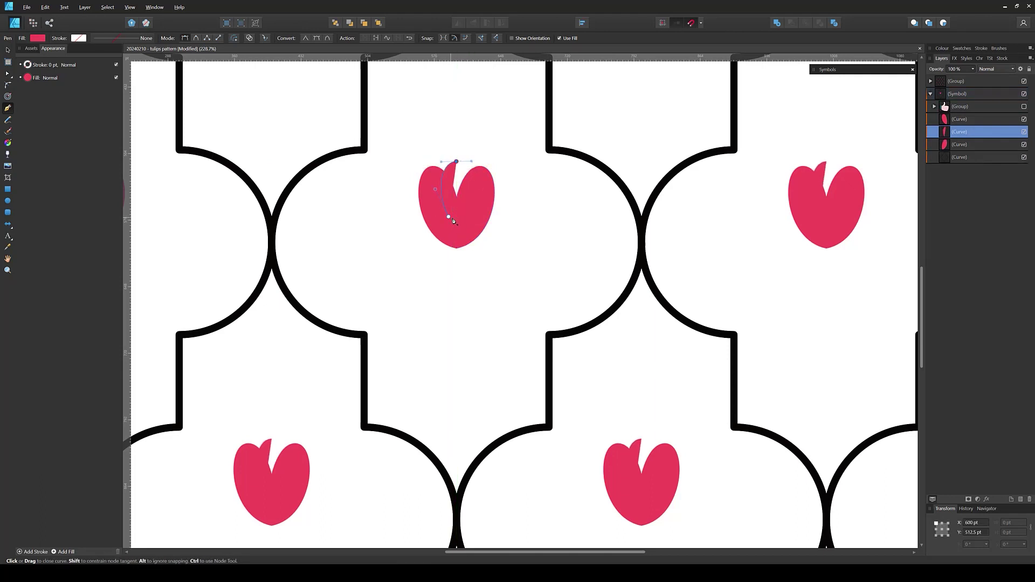
pyautogui.click(449, 218)
pyautogui.press('a')
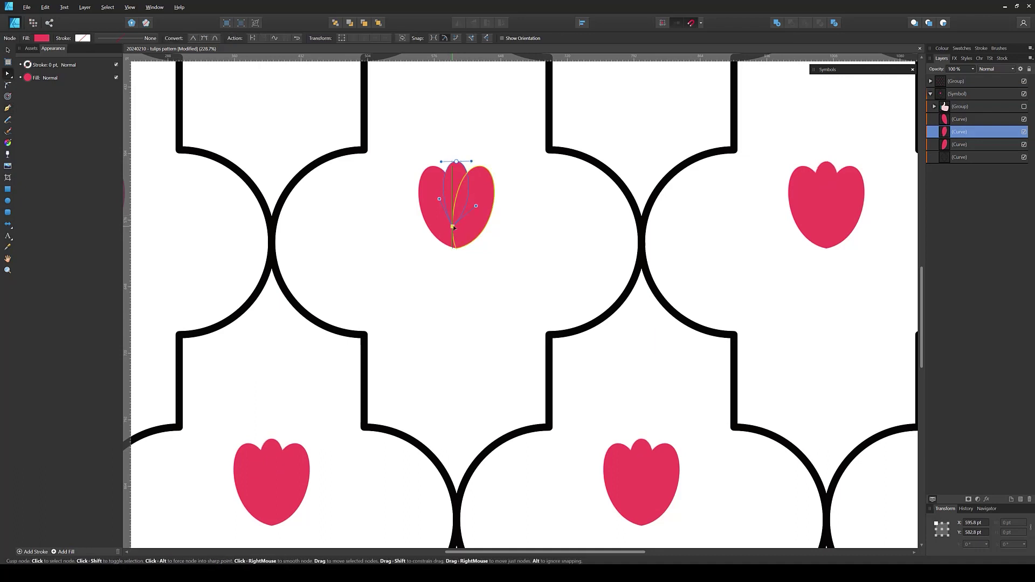
pyautogui.moveTo(453, 227); pyautogui.dragTo(456, 231)
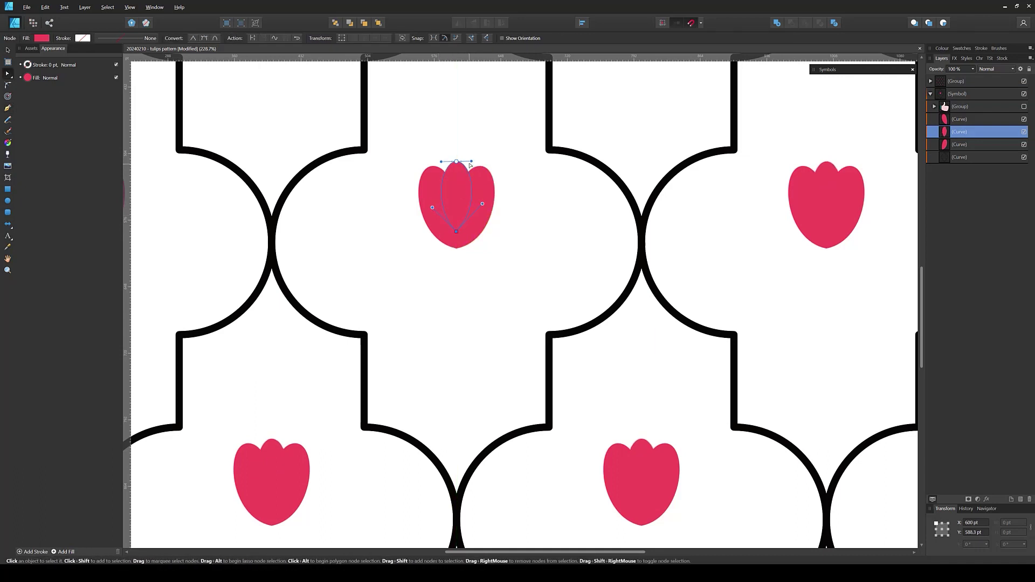
pyautogui.moveTo(470, 165); pyautogui.dragTo(436, 161)
# - Move the middle petal down one layer and darken its pink fill
pyautogui.hotkey('ctrl', '[')
pyautogui.click(47, 36)
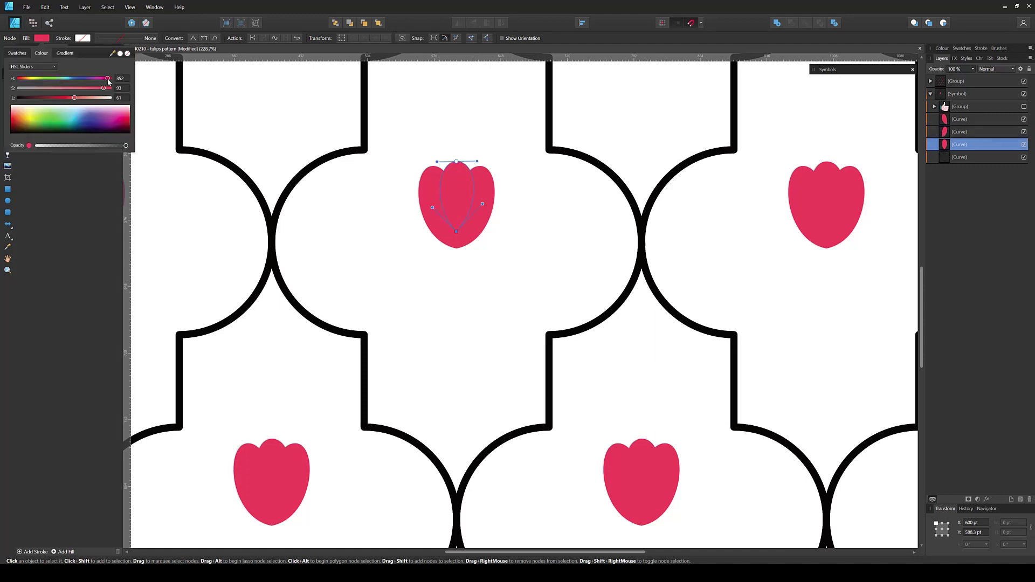
pyautogui.moveTo(74, 103); pyautogui.dragTo(67, 102)
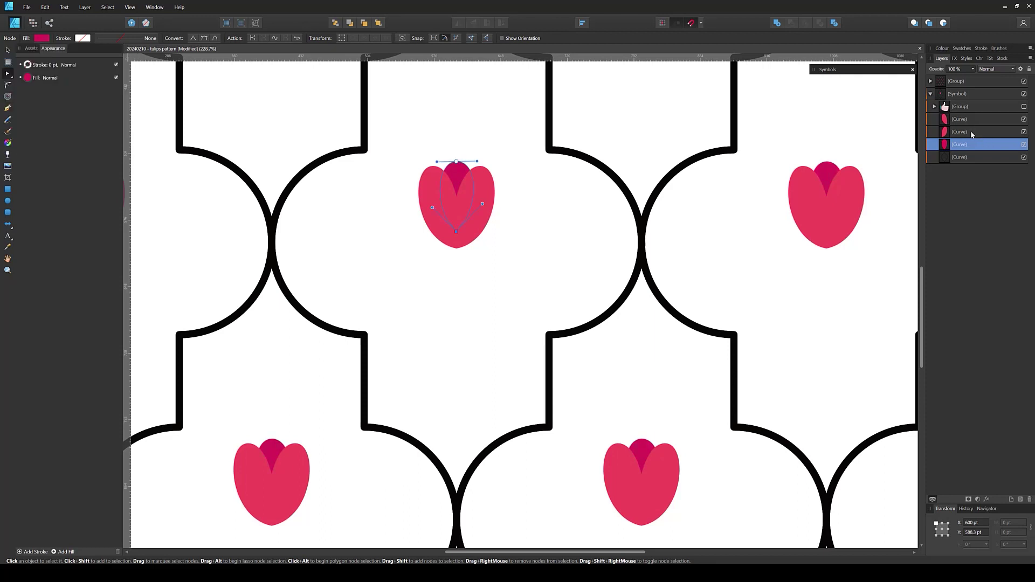
# - Select both outer petals and lighten their pink fill
pyautogui.click(972, 131)
pyautogui.keyDown('shift'); pyautogui.click(973, 119); pyautogui.keyUp('shift')
pyautogui.click(43, 38)
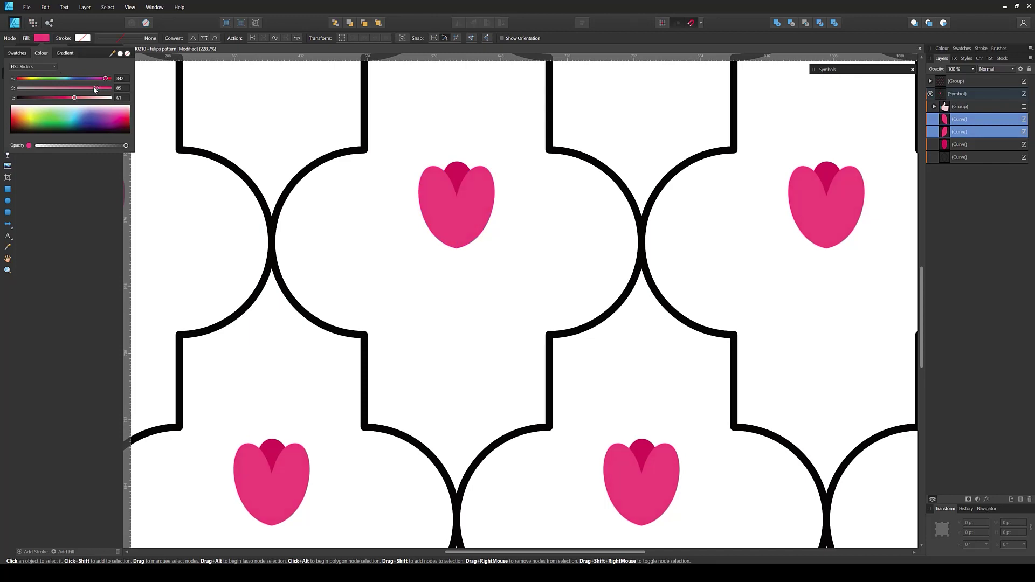
pyautogui.moveTo(74, 97); pyautogui.dragTo(79, 98)
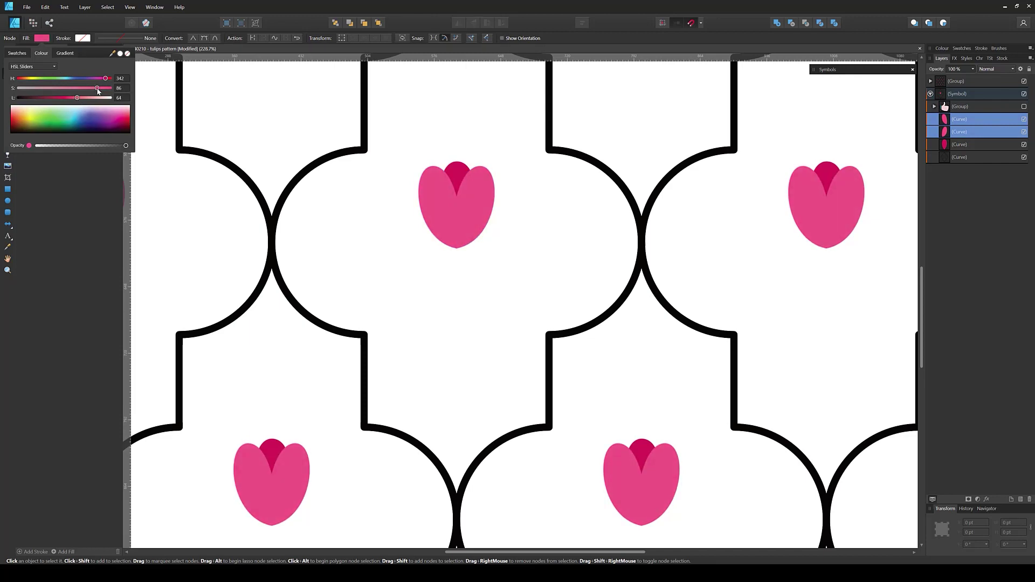
pyautogui.scroll(-5, 258, 253)
pyautogui.scroll(5, 460, 319)
# - Draw a small green-filled ellipse just below the tulip head
pyautogui.click(467, 340)
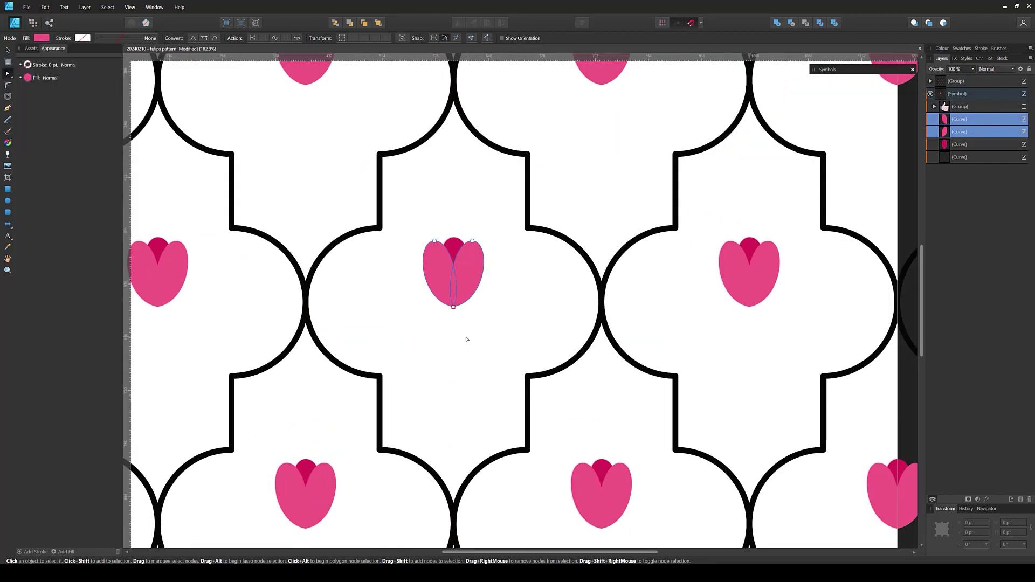
pyautogui.click(8, 108)
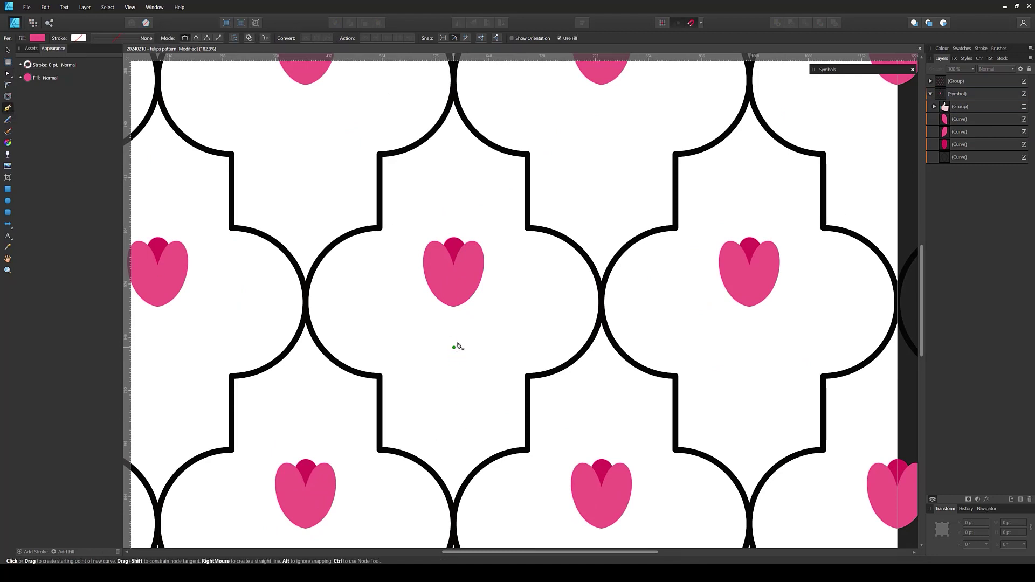
pyautogui.scroll(3, 457, 346)
pyautogui.press('m')
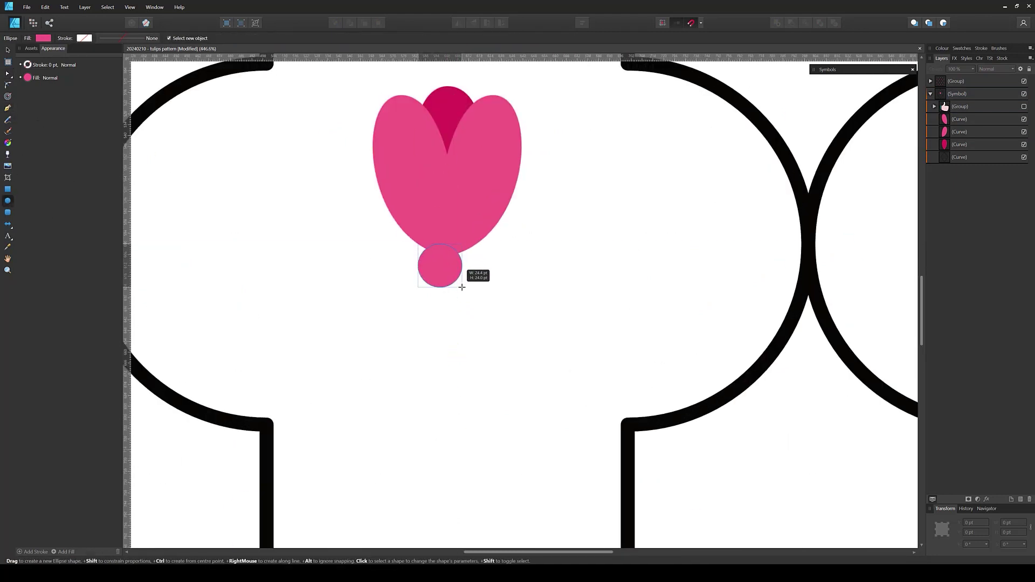
pyautogui.moveTo(418, 244); pyautogui.dragTo(470, 288)
pyautogui.click(43, 39)
pyautogui.moveTo(103, 78); pyautogui.dragTo(58, 78)
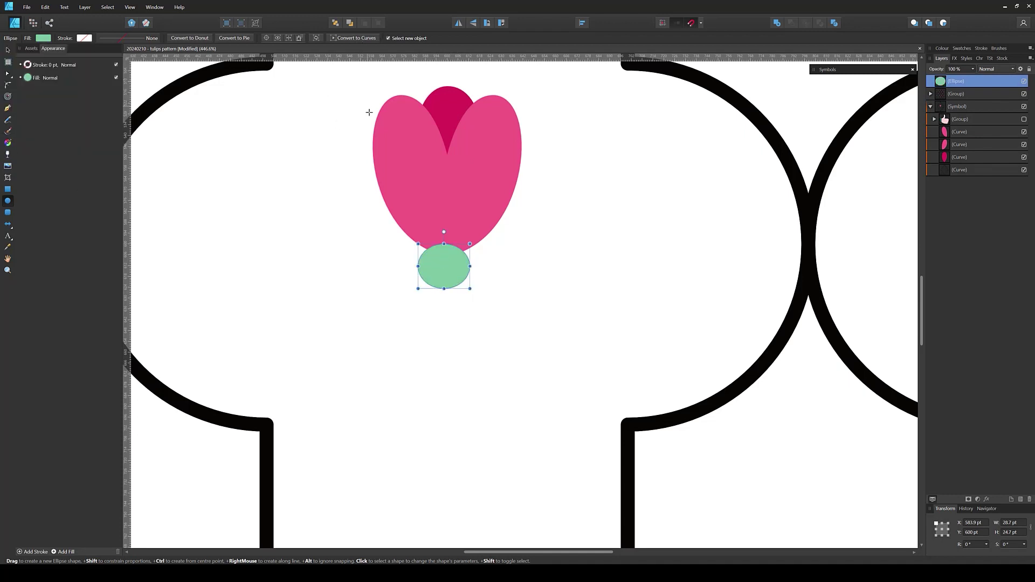
# - Convert the ellipse to curves and pull its nodes into a cup shape
pyautogui.click(353, 38)
pyautogui.moveTo(443, 243)
pyautogui.mouseDown()
pyautogui.moveTo(443, 263)
pyautogui.moveTo(460, 268)
pyautogui.mouseUp()
pyautogui.press('v')
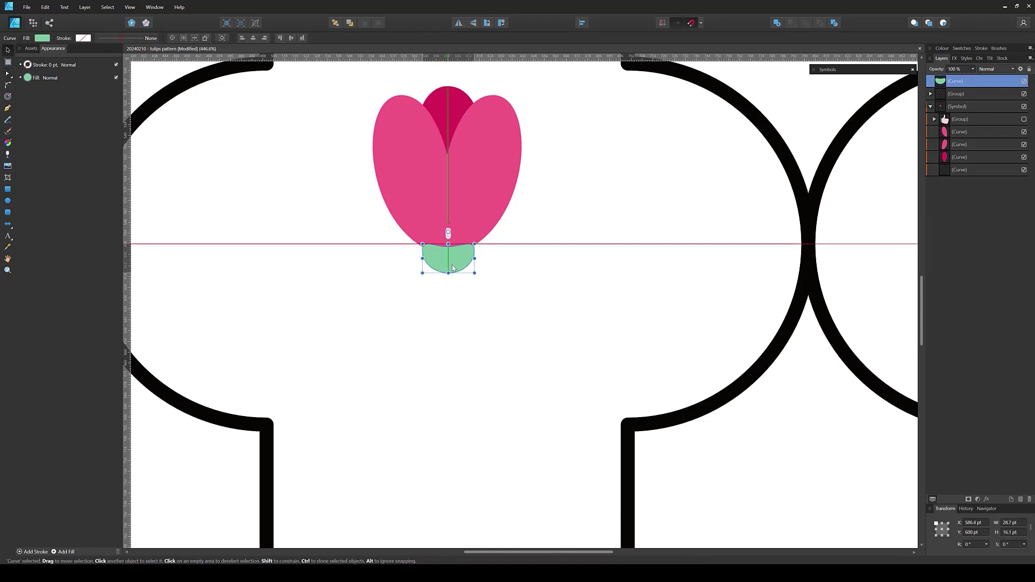
pyautogui.press('a')
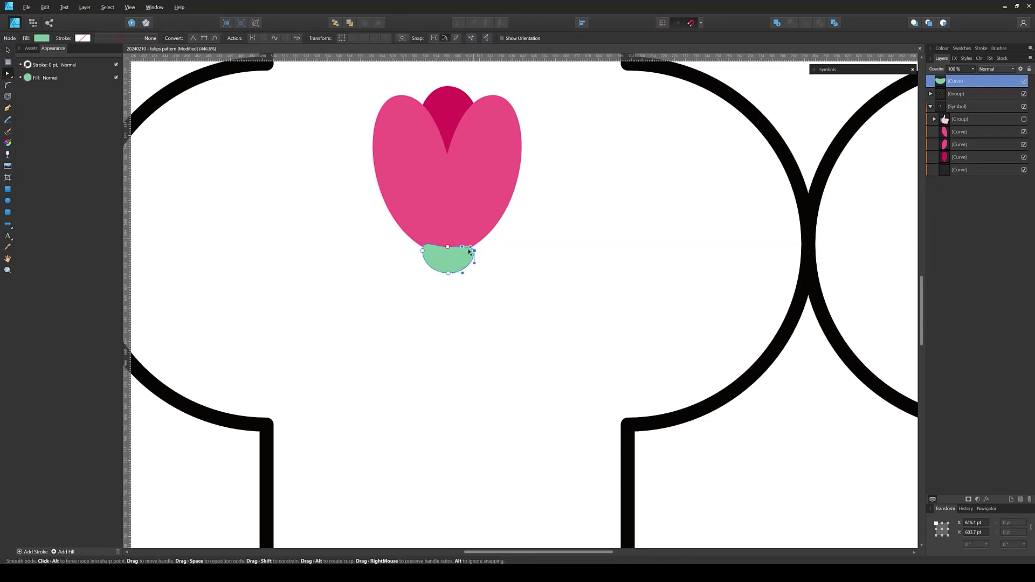
pyautogui.click(473, 252)
pyautogui.moveTo(423, 251)
pyautogui.mouseDown()
pyautogui.moveTo(473, 246)
pyautogui.moveTo(447, 276)
pyautogui.moveTo(448, 253)
pyautogui.mouseUp()
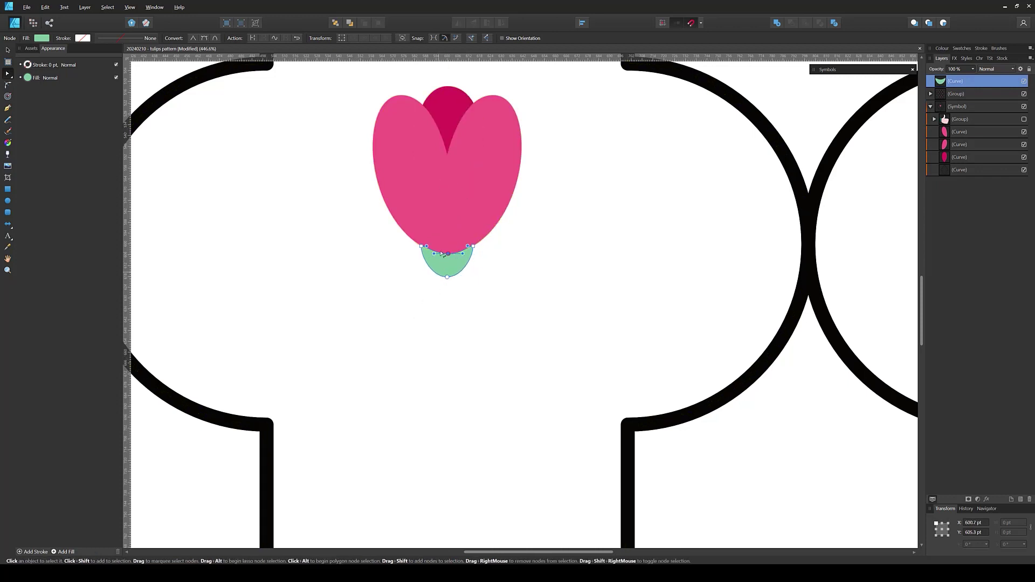
# - Shorten the handles of the sepal's top middle node to adjust its curve
pyautogui.click(582, 23)
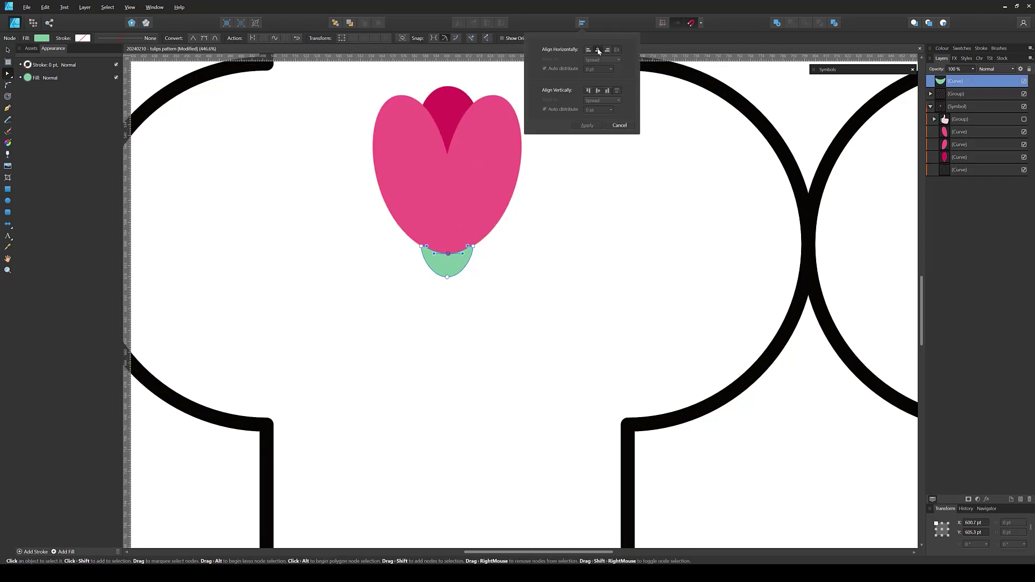
pyautogui.click(440, 329)
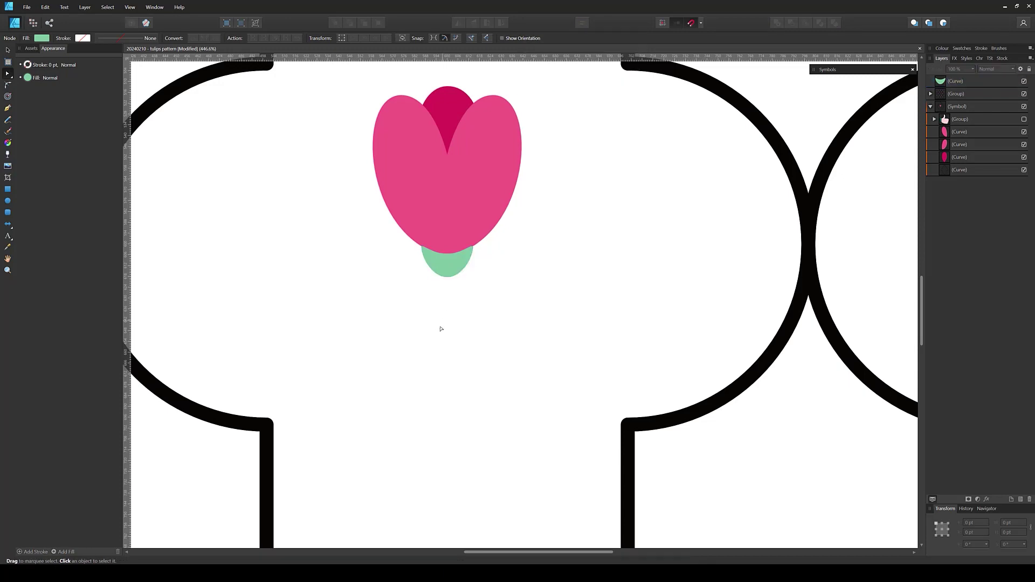
pyautogui.scroll(-2, 475, 278)
pyautogui.scroll(-3, 477, 279)
pyautogui.scroll(6, 475, 274)
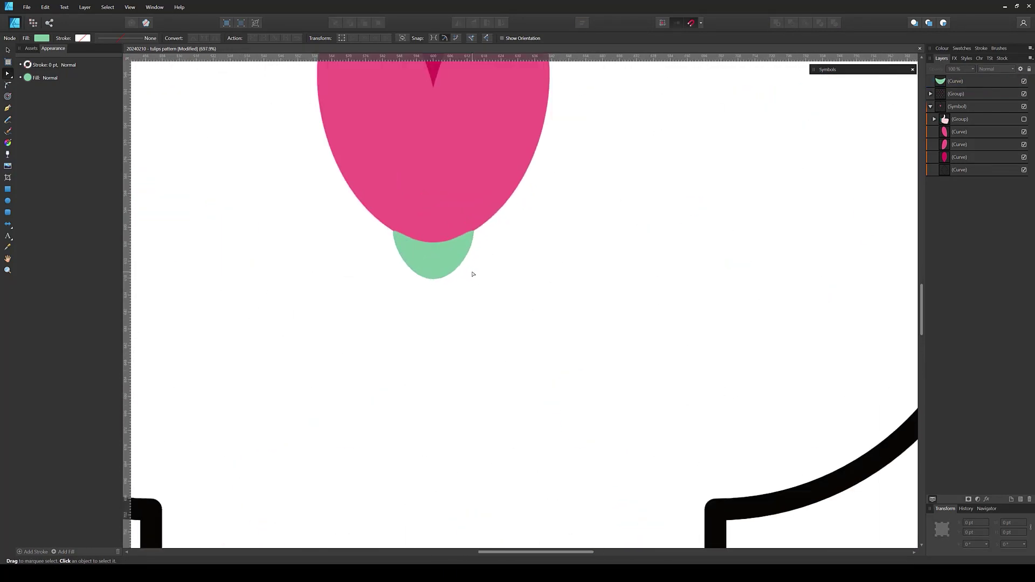
pyautogui.click(444, 264)
pyautogui.click(433, 243)
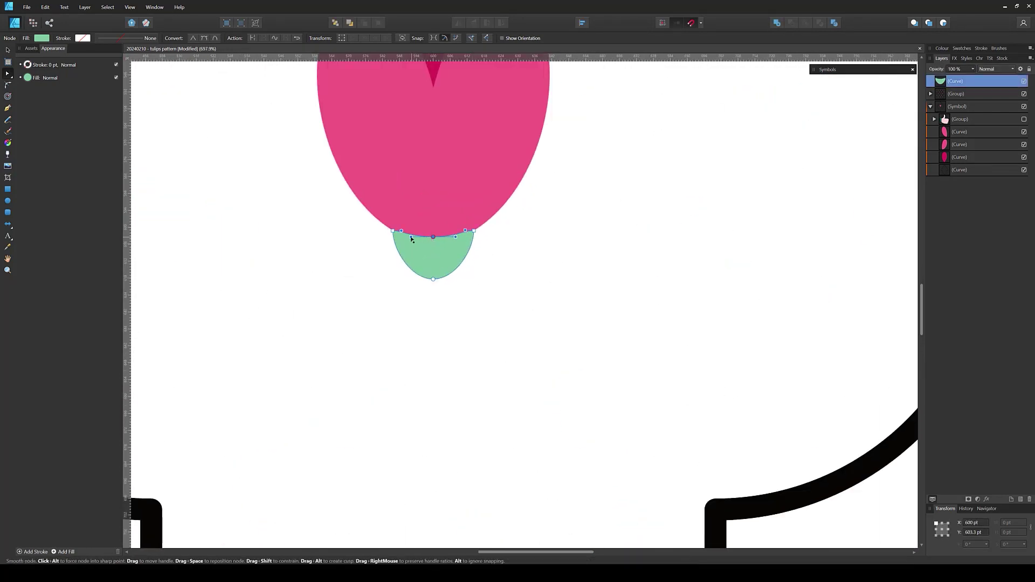
pyautogui.moveTo(410, 236); pyautogui.dragTo(452, 236)
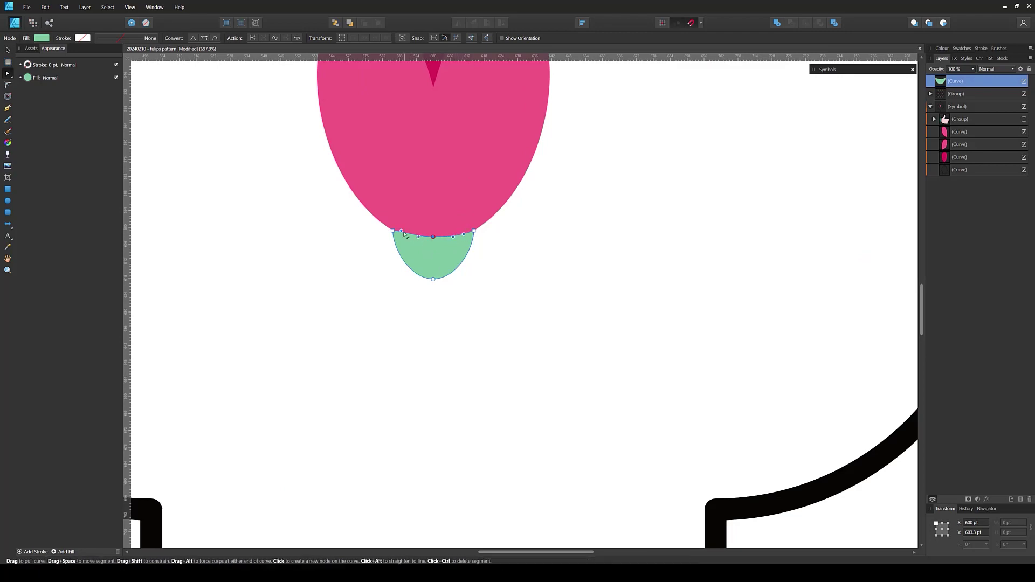
# - Move the green sepal layer into the tulip symbol and check the repeating pattern
pyautogui.scroll(-5, 439, 263)
pyautogui.scroll(-1, 439, 263)
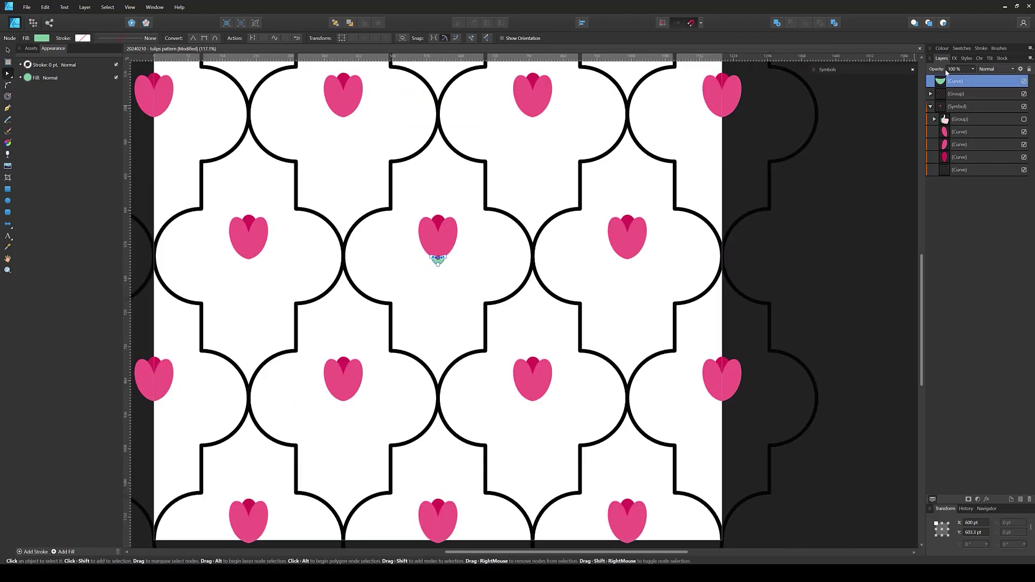
pyautogui.moveTo(956, 80); pyautogui.dragTo(960, 125)
pyautogui.click(422, 349)
pyautogui.scroll(-1, 422, 349)
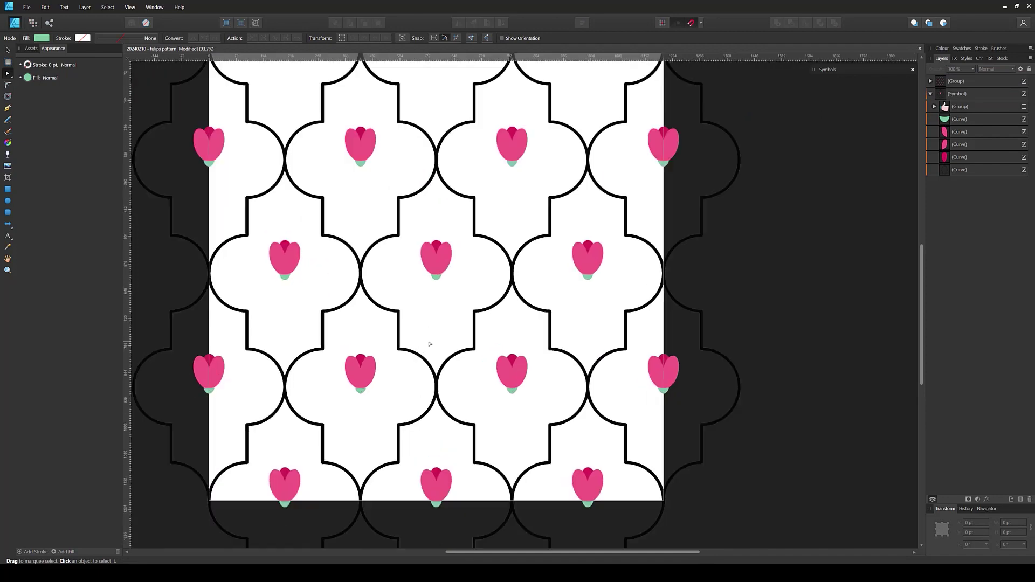
pyautogui.scroll(4, 427, 344)
pyautogui.click(8, 108)
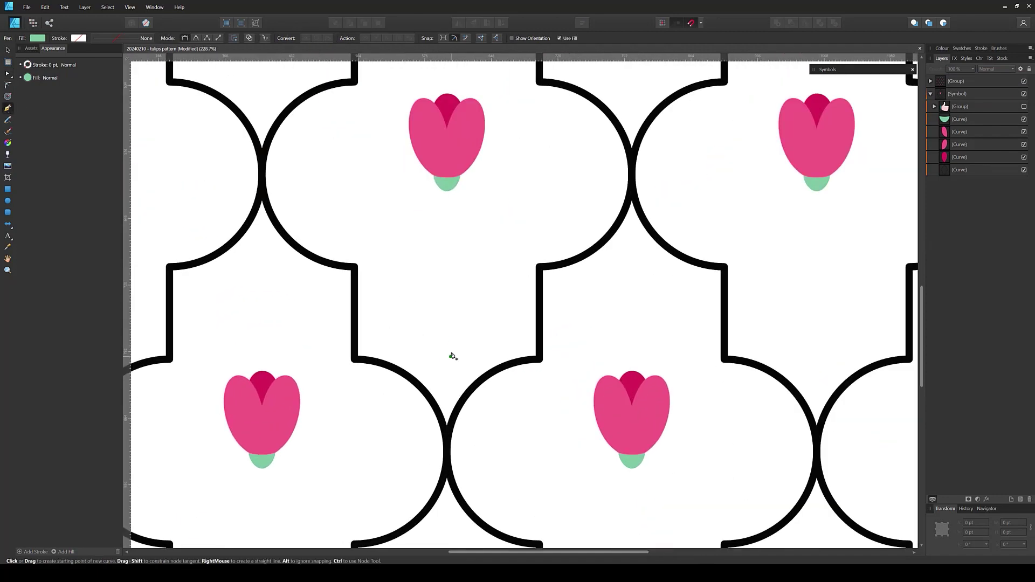
pyautogui.click(443, 206)
# - Draw a tall thin rectangle stem below the centre tulip and centre it
pyautogui.click(8, 189)
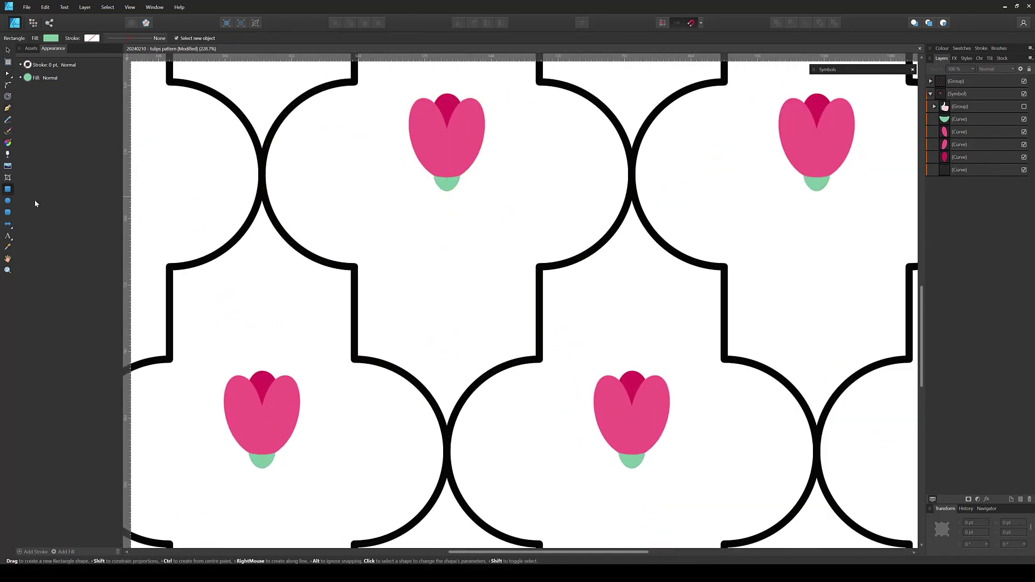
pyautogui.moveTo(448, 201); pyautogui.dragTo(447, 371)
pyautogui.press('v')
pyautogui.moveTo(445, 312); pyautogui.dragTo(447, 312)
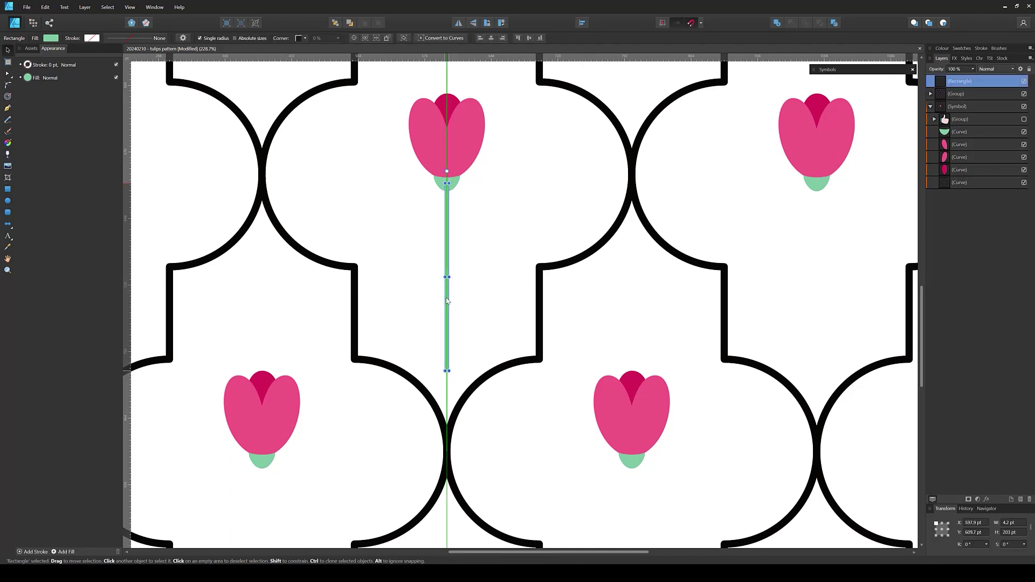
# - Group the three pink petal curves together
pyautogui.click(959, 144)
pyautogui.keyDown('shift'); pyautogui.click(959, 170); pyautogui.keyUp('shift')
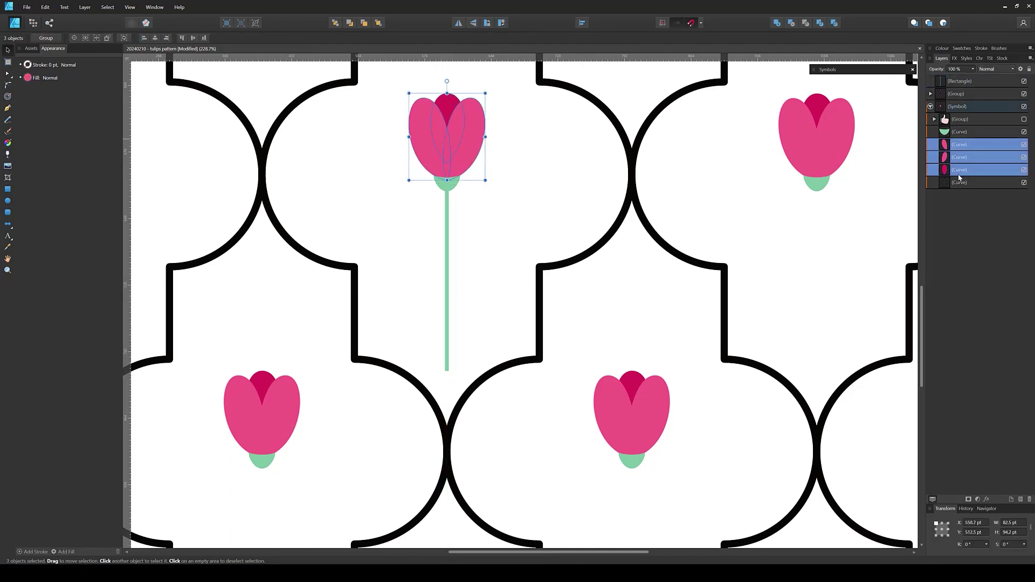
pyautogui.hotkey('ctrl', 'g')
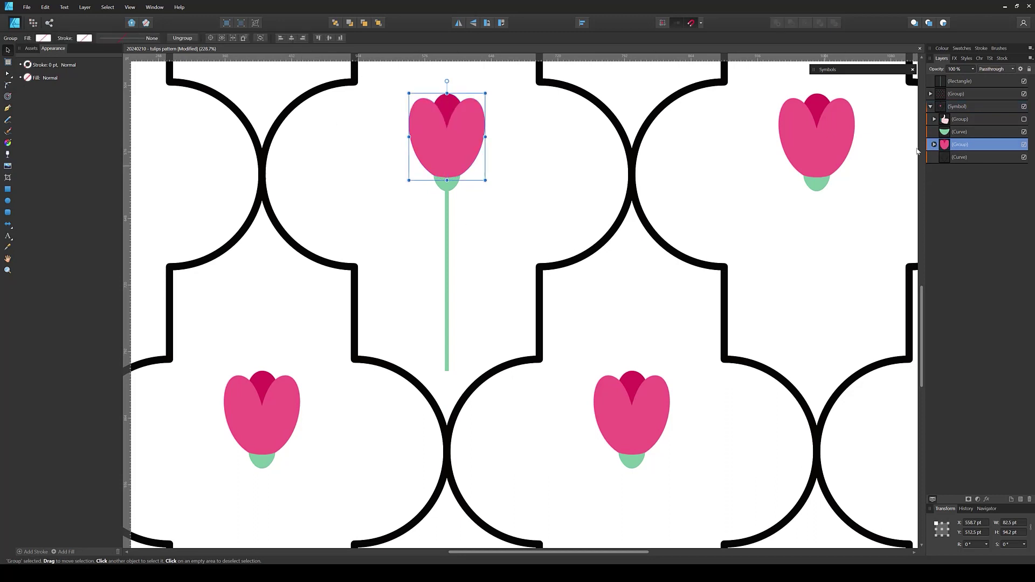
pyautogui.click(959, 132)
pyautogui.click(455, 268)
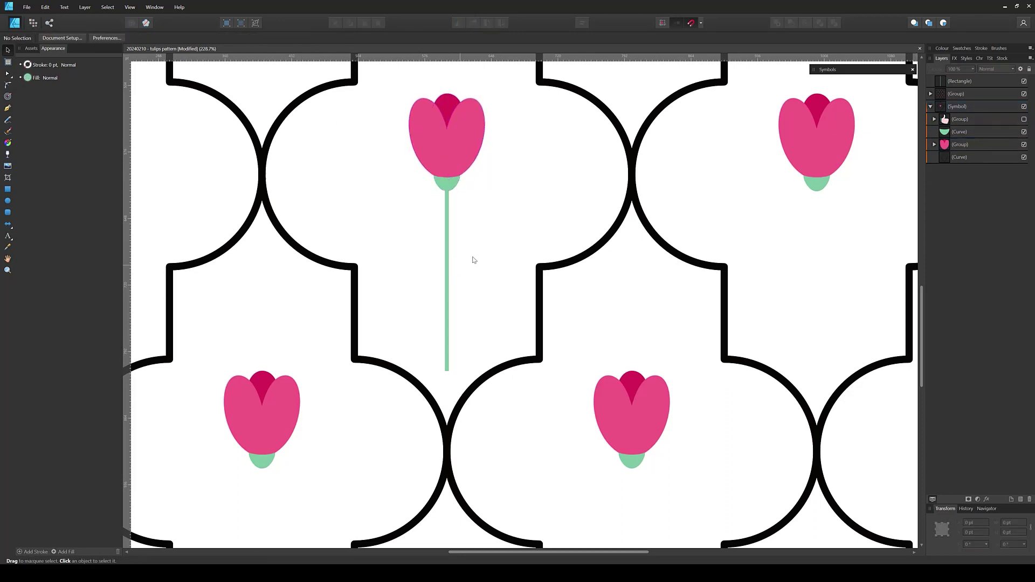
# - Convert the stem to curves and pull its bottom edge into a pointed tip
pyautogui.click(448, 331)
pyautogui.click(440, 38)
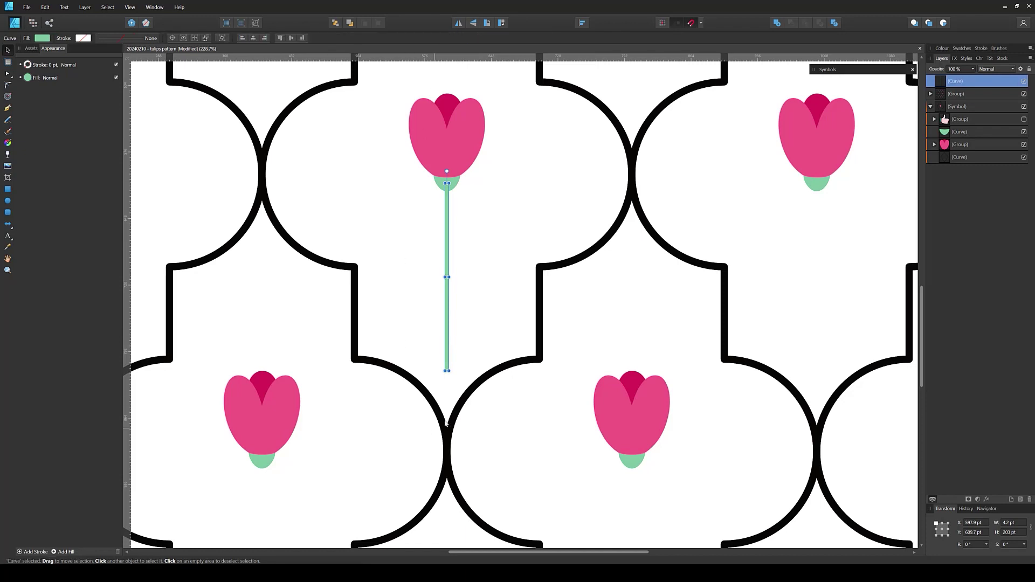
pyautogui.scroll(5, 446, 370)
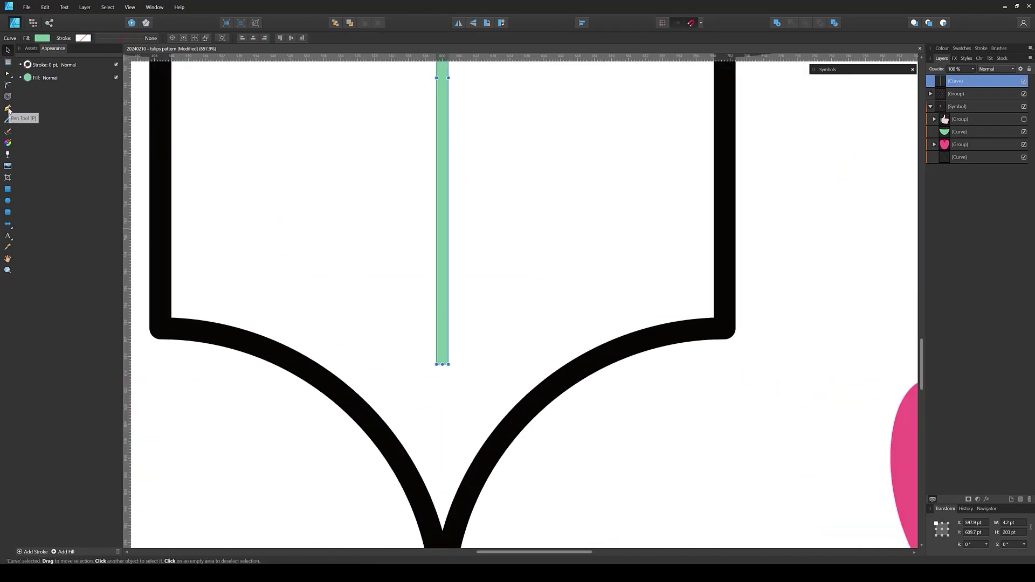
pyautogui.press('a')
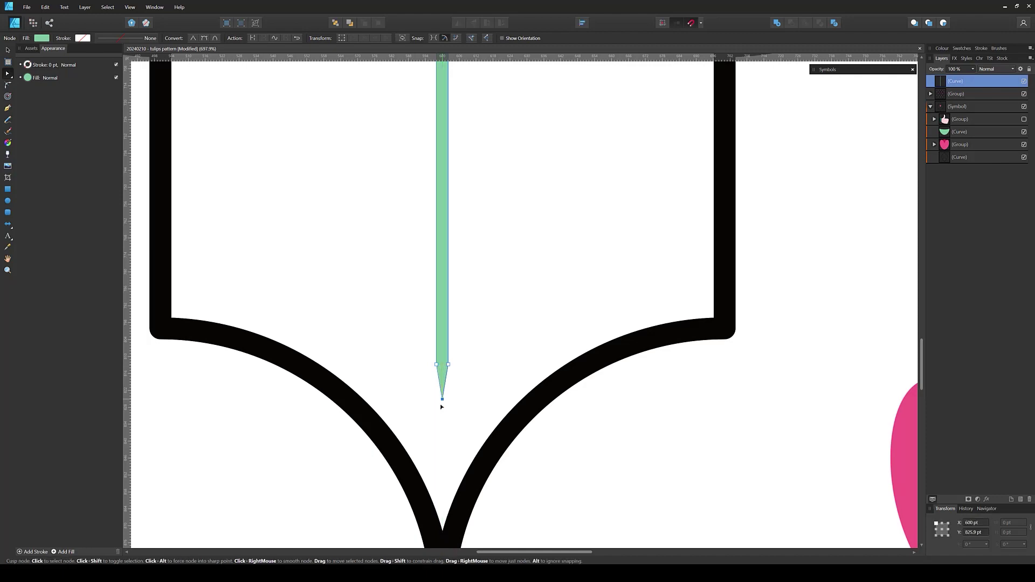
pyautogui.moveTo(443, 366); pyautogui.dragTo(442, 413)
pyautogui.scroll(-6, 442, 412)
pyautogui.scroll(2, 437, 422)
pyautogui.click(474, 346)
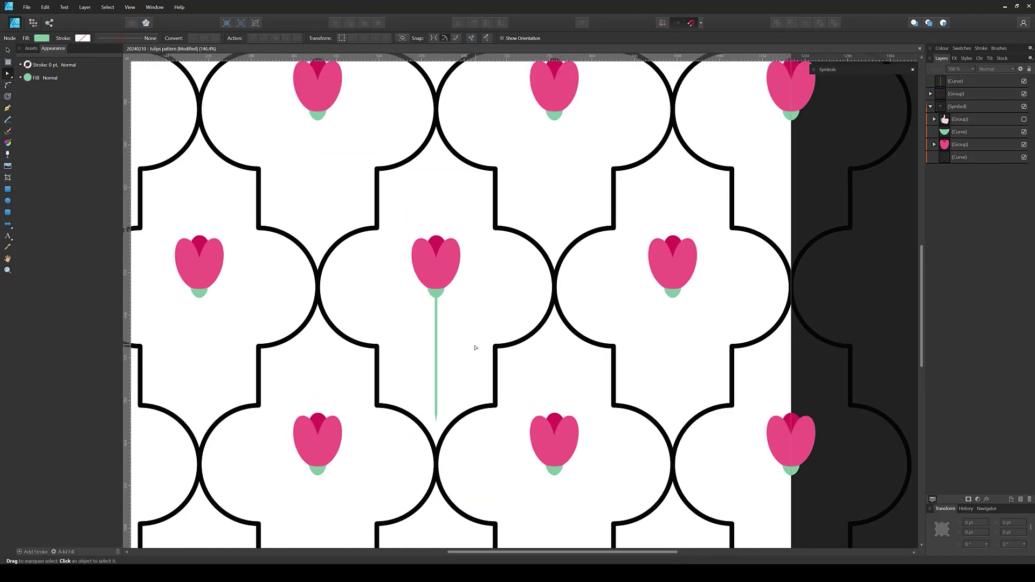
pyautogui.scroll(2, 468, 355)
# - Move the stem into the tulip symbol and draw a leaf rising from it
pyautogui.click(8, 108)
pyautogui.moveTo(958, 81); pyautogui.dragTo(959, 138)
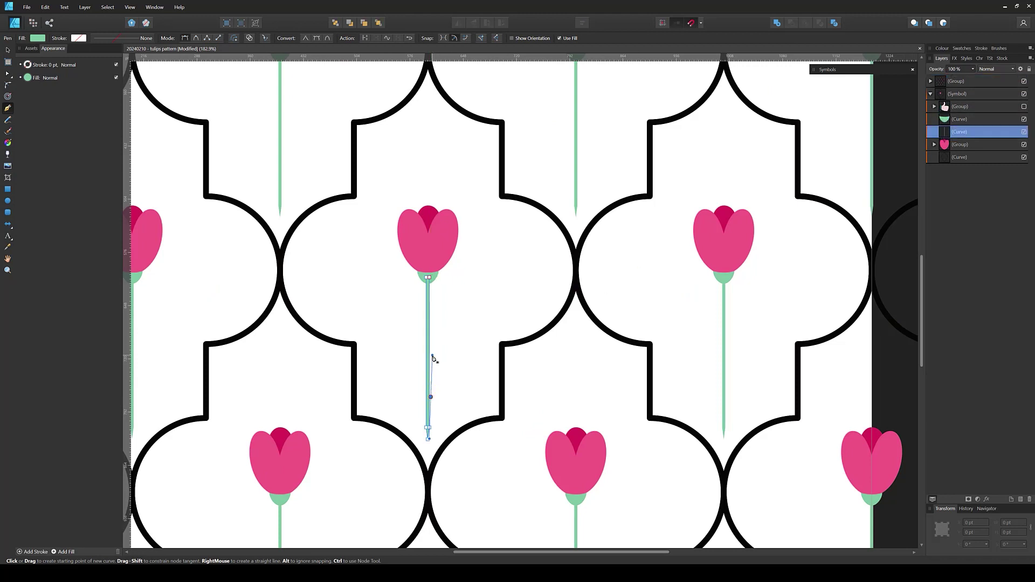
pyautogui.moveTo(463, 312); pyautogui.dragTo(474, 294)
pyautogui.moveTo(497, 254); pyautogui.dragTo(490, 236)
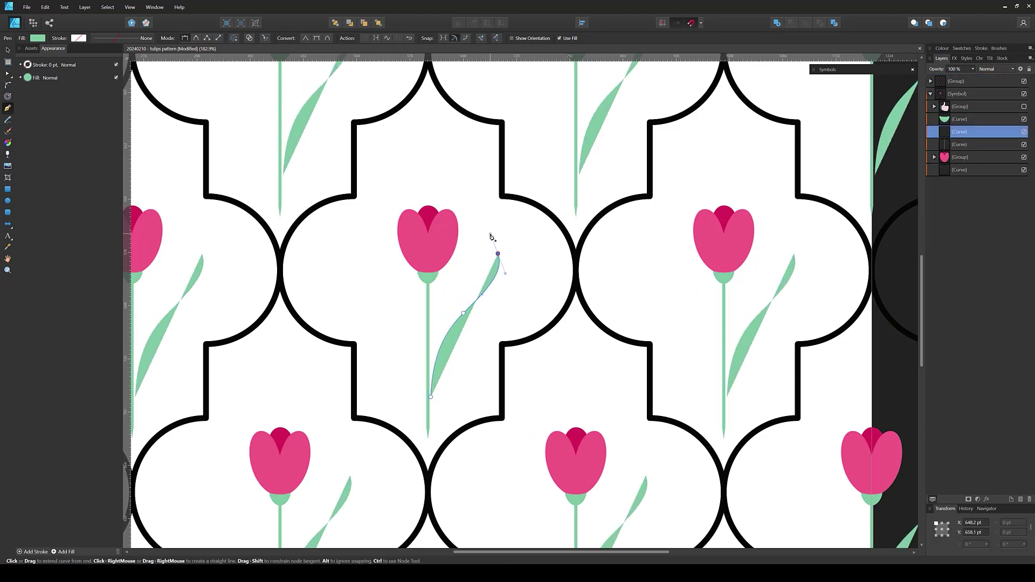
pyautogui.moveTo(508, 299); pyautogui.dragTo(494, 325)
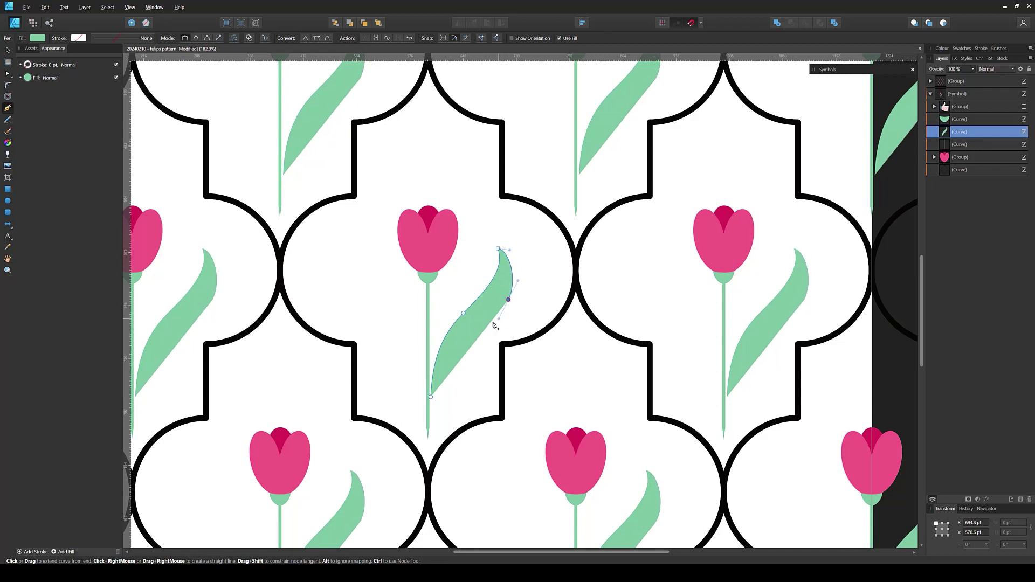
# - Reshape the leaf's nodes so its base meets the stem and its right edge bows outward
pyautogui.press('a')
pyautogui.moveTo(430, 397); pyautogui.dragTo(428, 417)
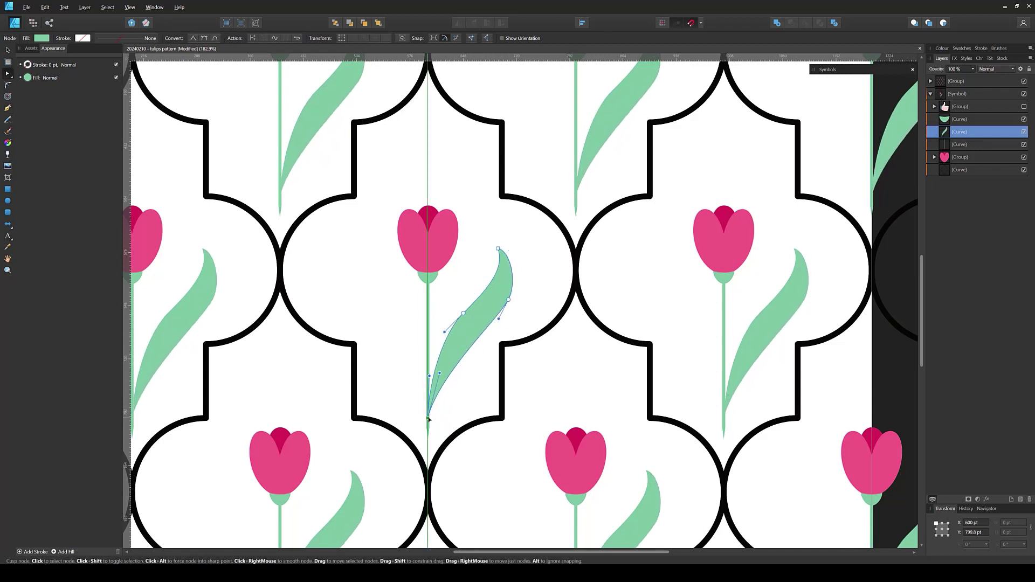
pyautogui.moveTo(512, 305)
pyautogui.mouseDown()
pyautogui.moveTo(522, 296)
pyautogui.moveTo(429, 353)
pyautogui.mouseUp()
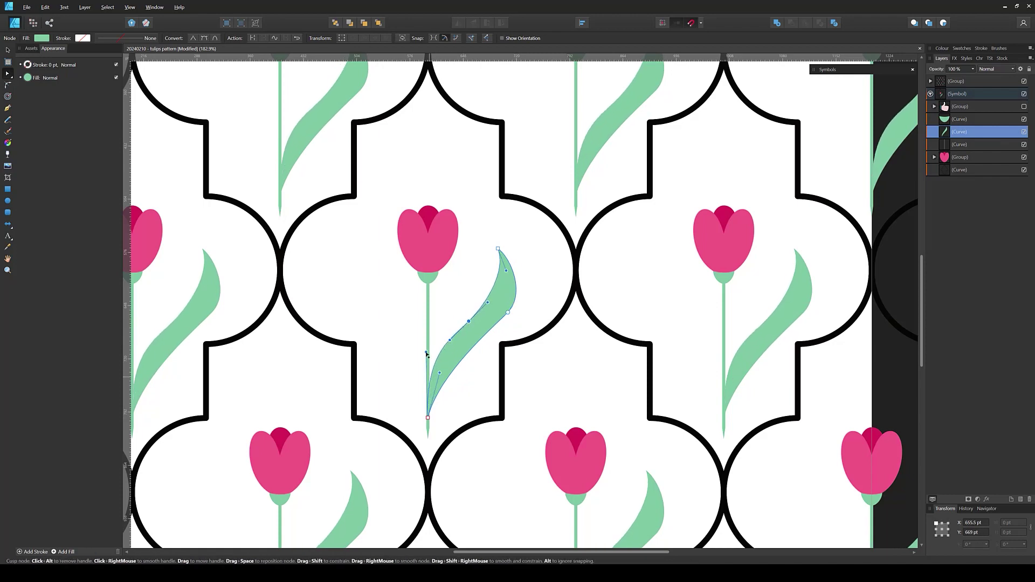
pyautogui.moveTo(496, 325); pyautogui.dragTo(526, 296)
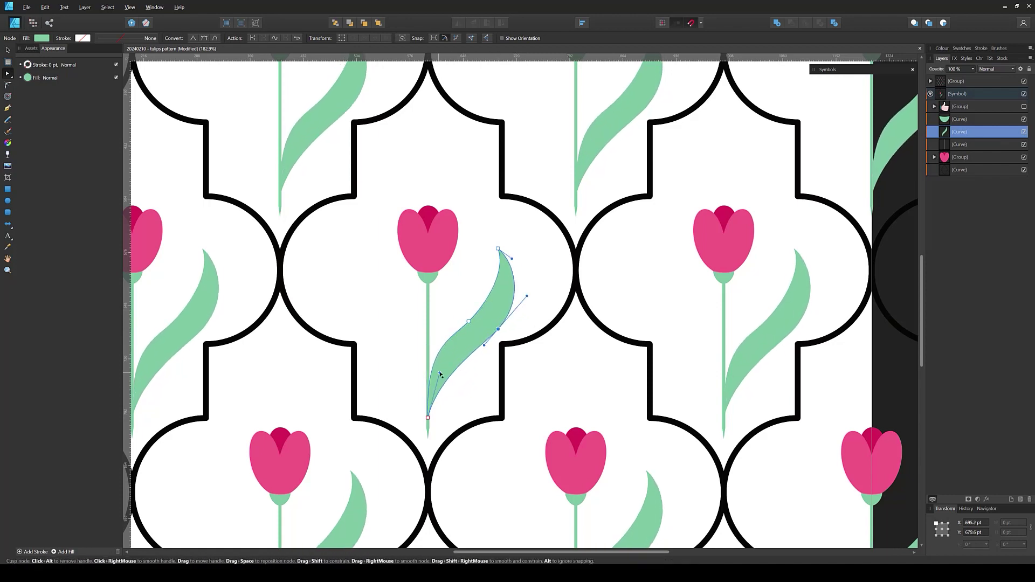
pyautogui.click(538, 289)
pyautogui.scroll(-2, 536, 289)
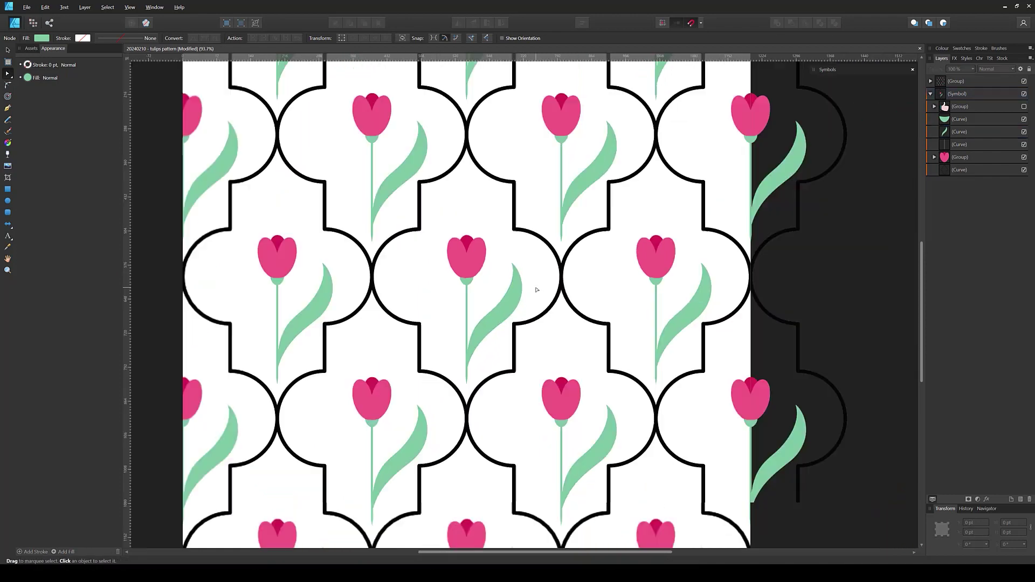
pyautogui.scroll(1, 505, 311)
pyautogui.scroll(1, 505, 312)
# - Move the leaf up the stem, duplicate it, and flip the copy horizontally
pyautogui.press('v')
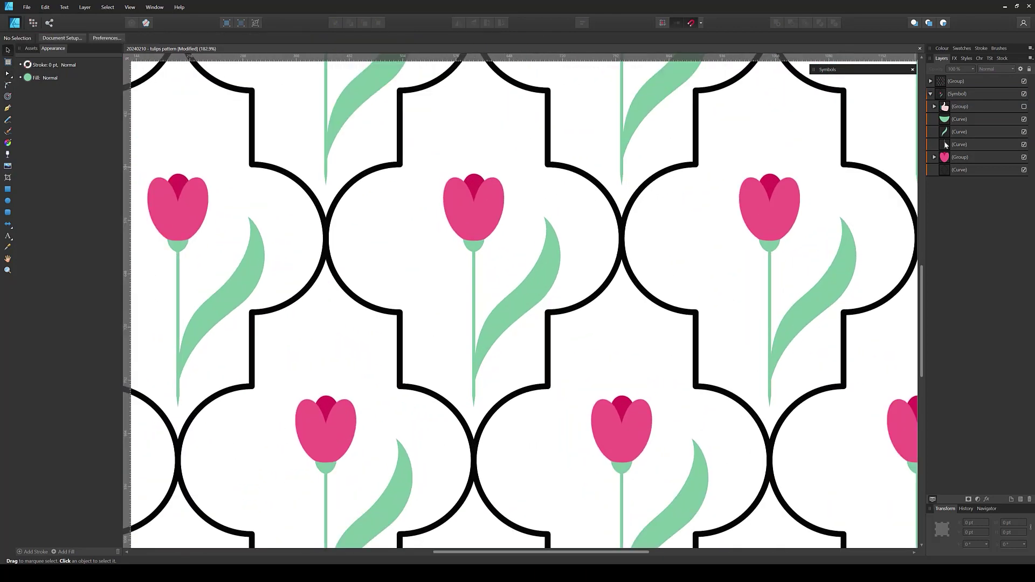
pyautogui.click(531, 294)
pyautogui.moveTo(529, 293)
pyautogui.mouseDown()
pyautogui.moveTo(528, 262)
pyautogui.moveTo(518, 280)
pyautogui.mouseUp()
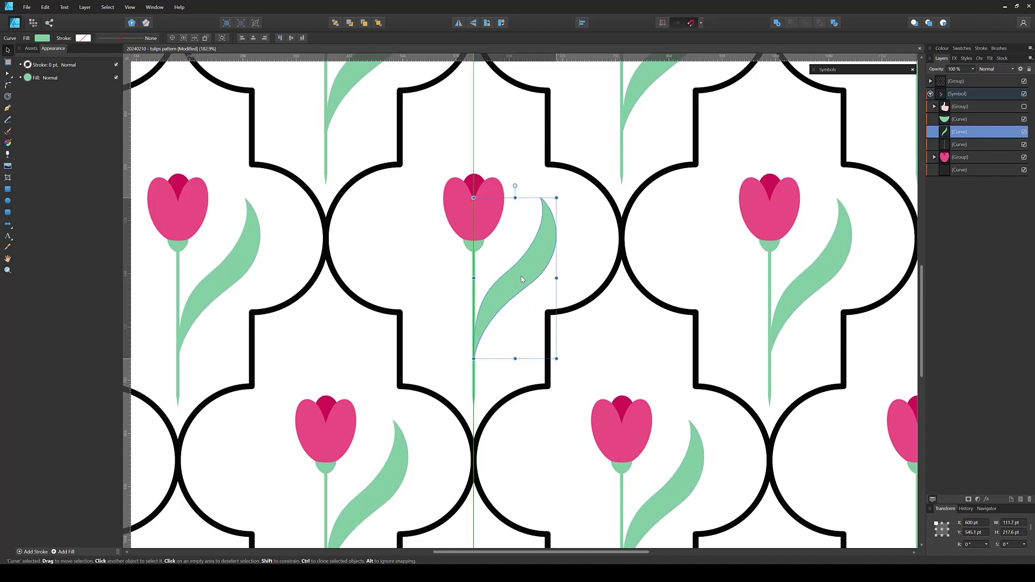
pyautogui.hotkey('ctrl', 'j')
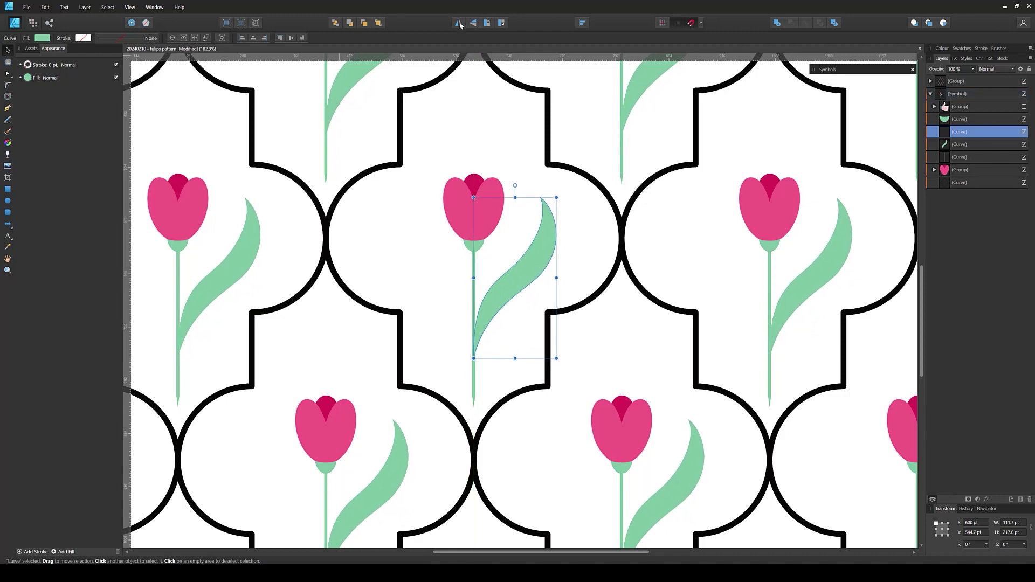
pyautogui.click(458, 22)
# - Select the stem, leaves and tulip head and scale them up
pyautogui.scroll(-3, 451, 305)
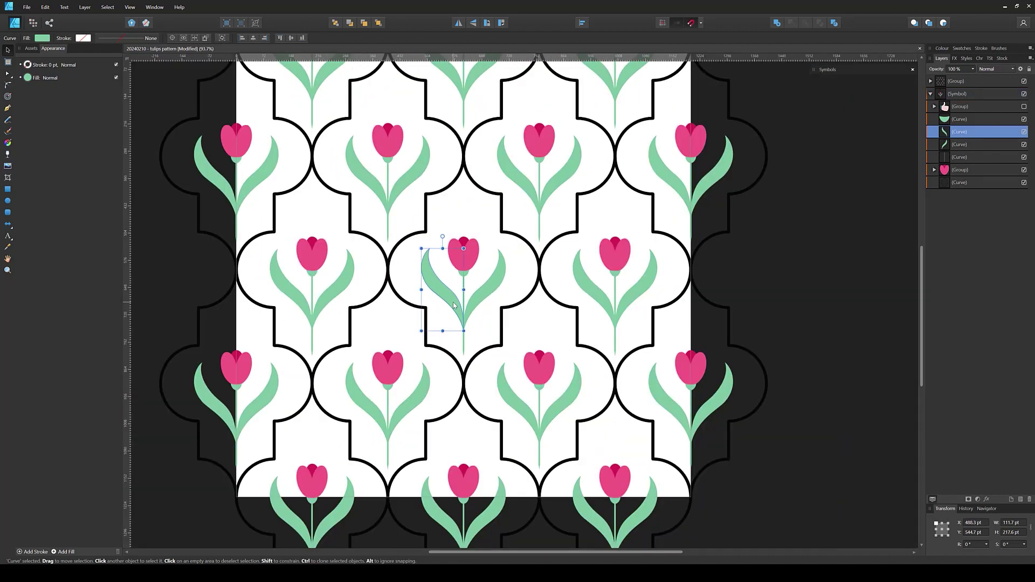
pyautogui.scroll(2, 453, 302)
pyautogui.click(959, 157)
pyautogui.keyDown('shift'); pyautogui.click(959, 119); pyautogui.keyUp('shift')
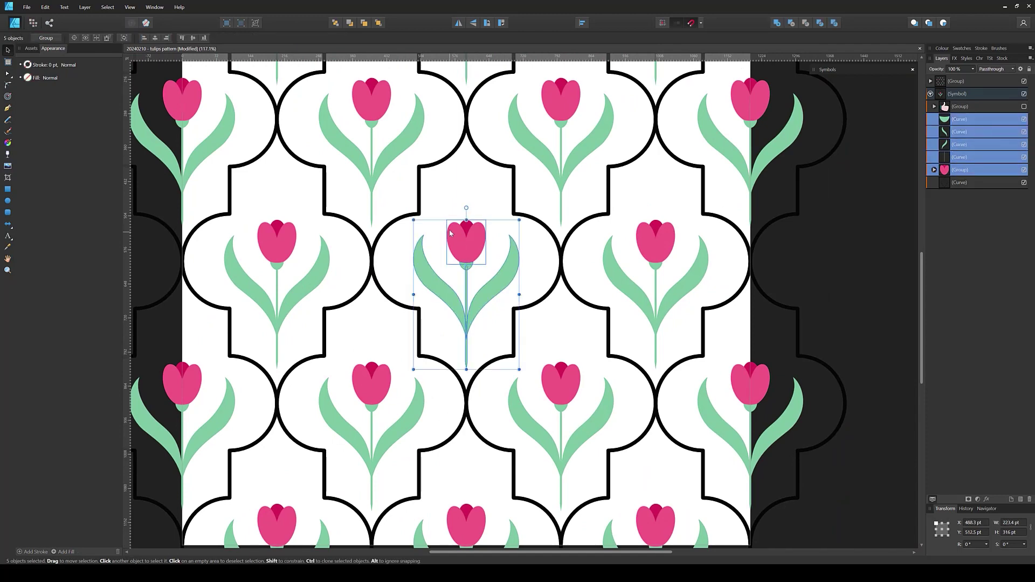
pyautogui.moveTo(466, 220); pyautogui.dragTo(466, 186)
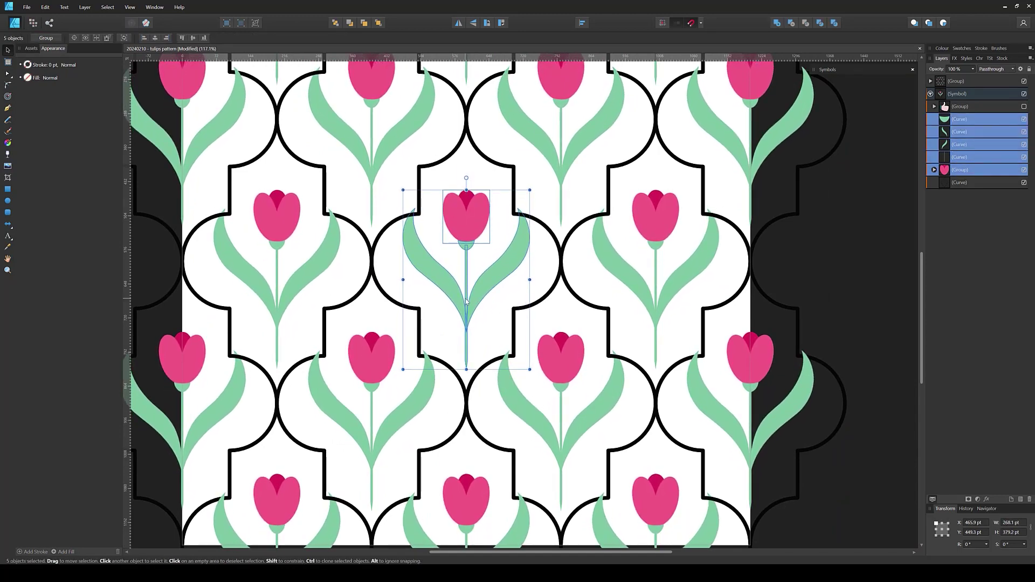
pyautogui.click(462, 231)
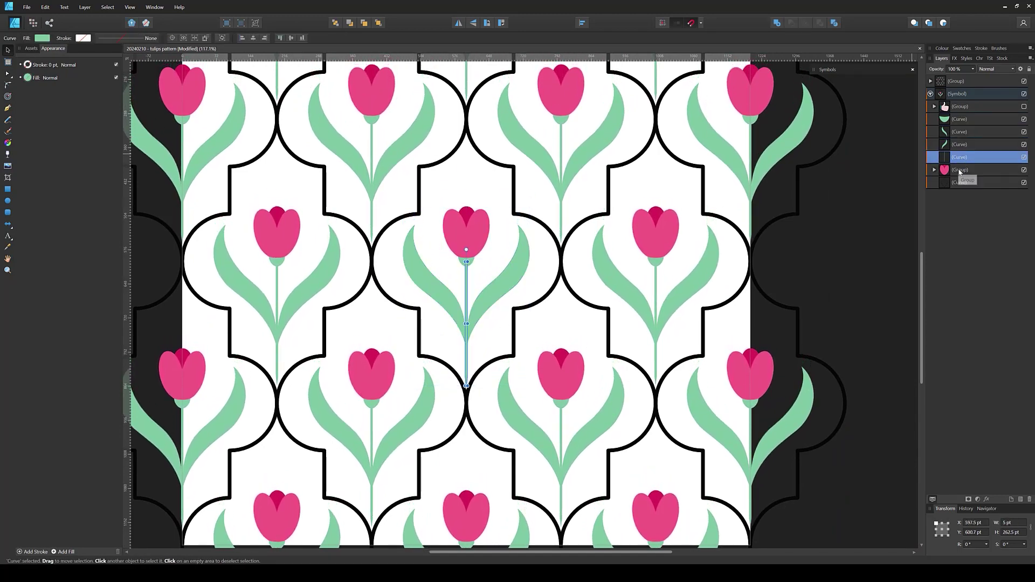
# - Raise the tulip head parts above the enlarged stem and leaves
pyautogui.moveTo(500, 215)
pyautogui.mouseDown()
pyautogui.moveTo(450, 267)
pyautogui.moveTo(461, 212)
pyautogui.mouseUp()
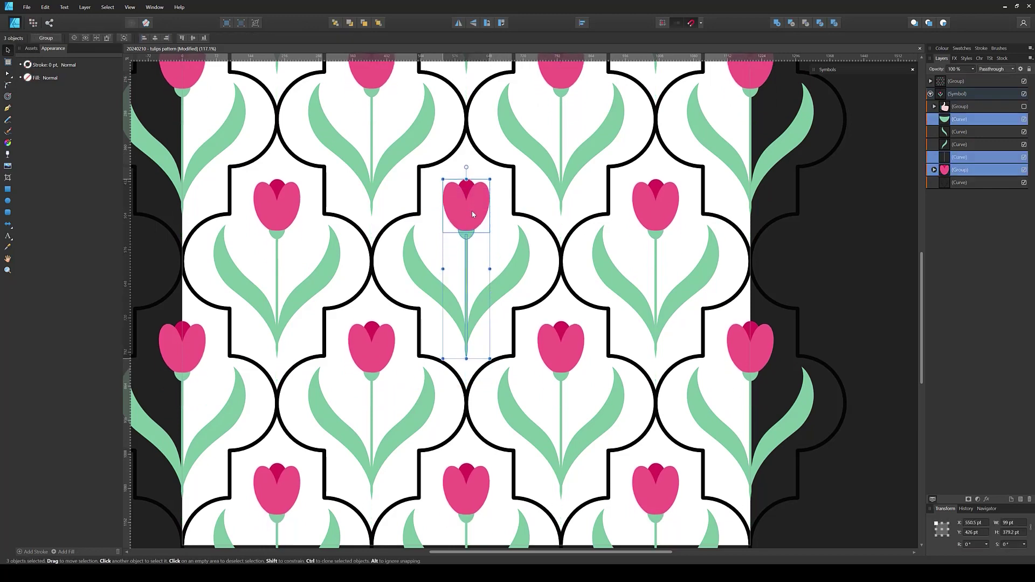
pyautogui.click(468, 287)
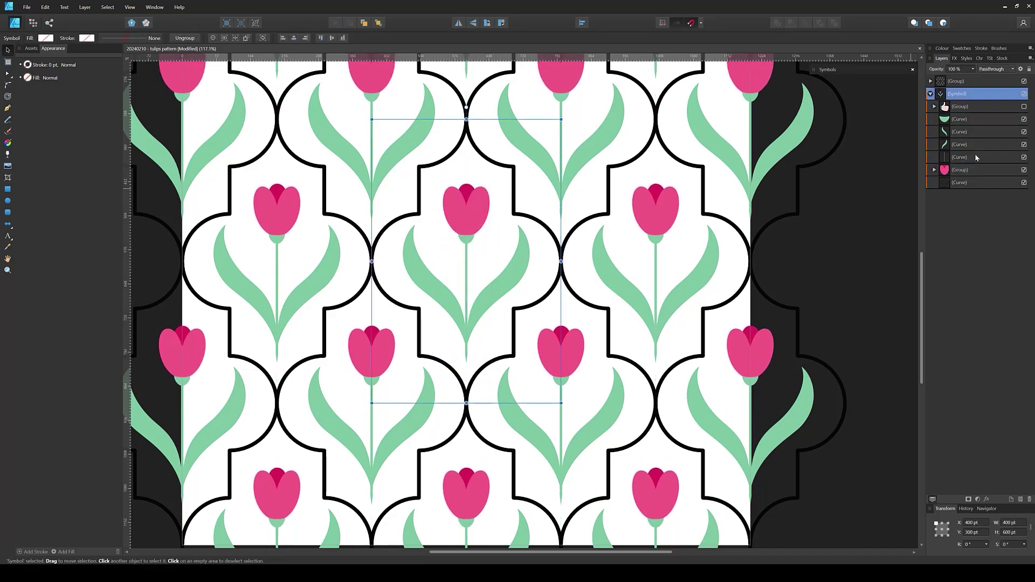
pyautogui.click(466, 337)
pyautogui.click(490, 347)
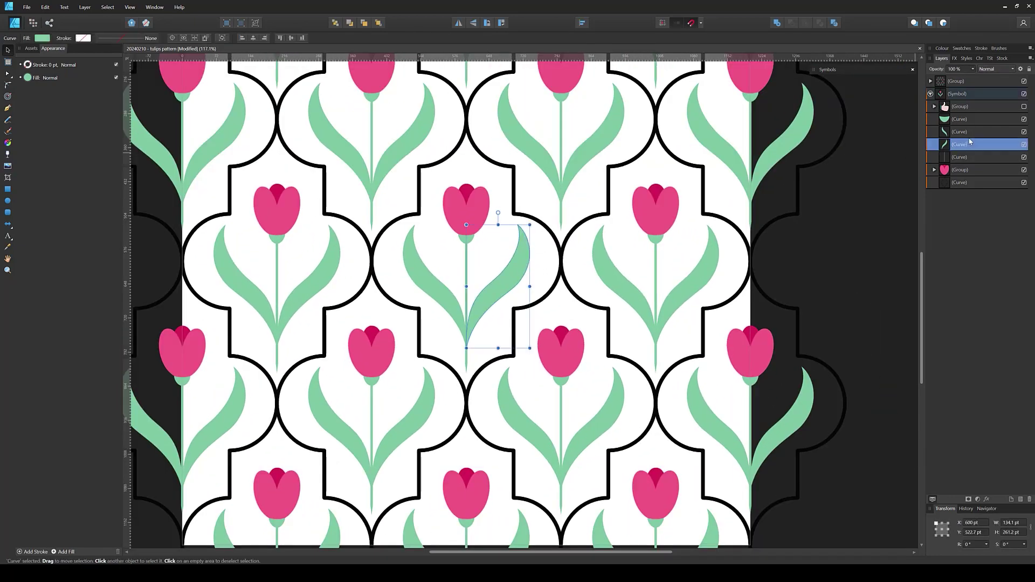
pyautogui.scroll(-5, 783, 231)
pyautogui.scroll(3, 782, 232)
# - Select all the leaf and stem curves in the Layers panel
pyautogui.moveTo(651, 278); pyautogui.dragTo(618, 296)
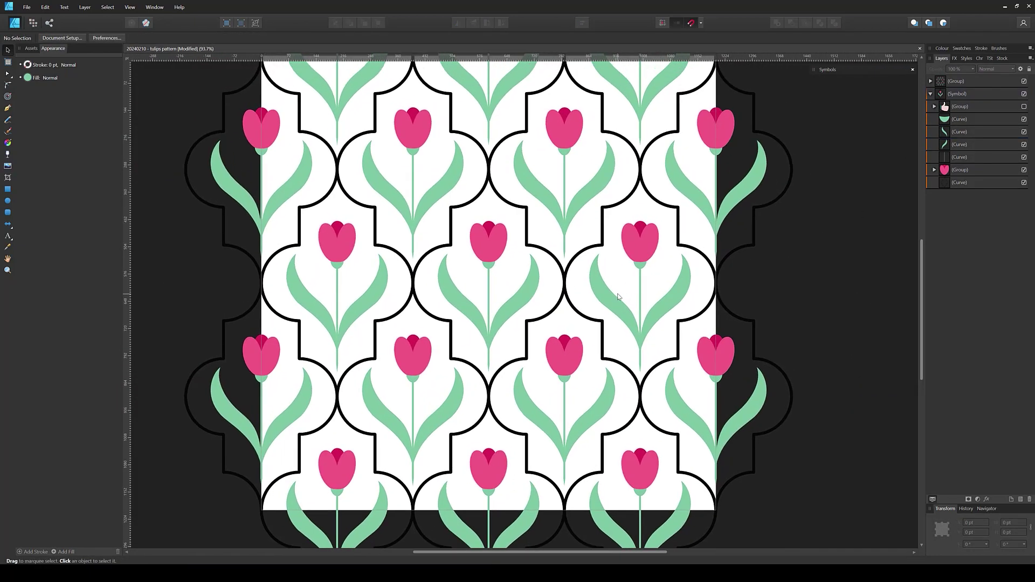
pyautogui.press('m')
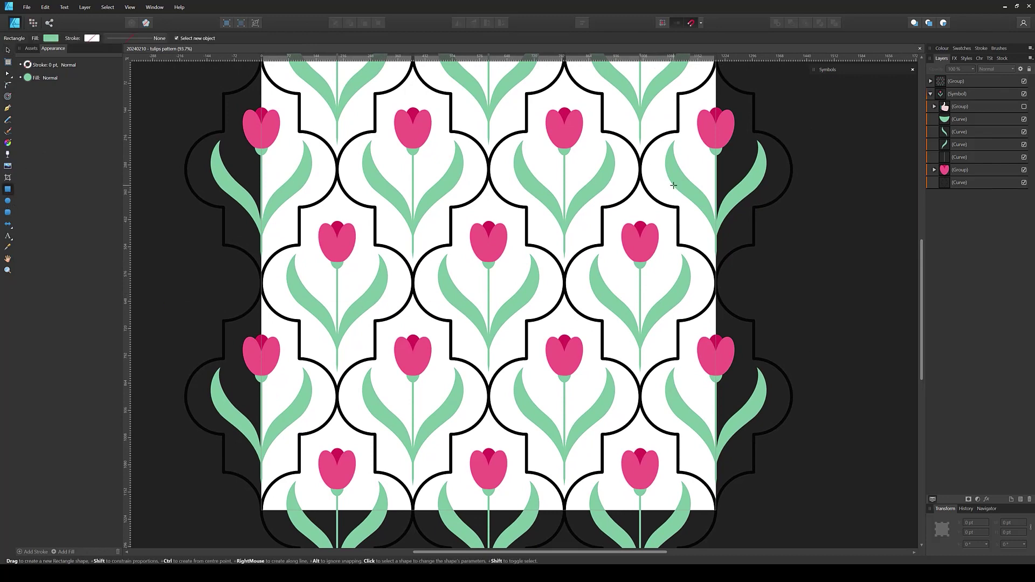
pyautogui.scroll(-2, 674, 186)
pyautogui.scroll(-1, 674, 185)
pyautogui.click(959, 144)
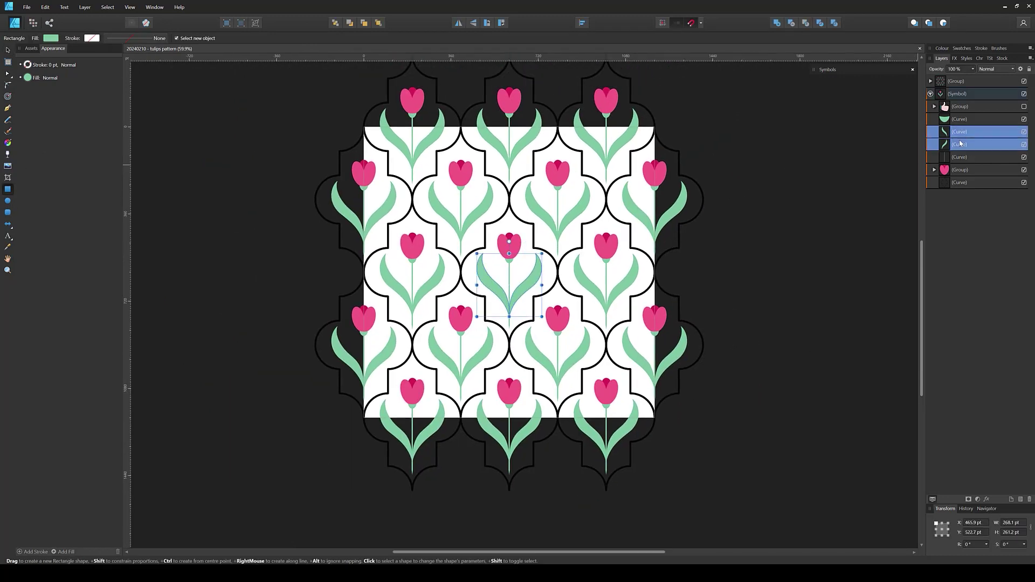
pyautogui.keyDown('shift'); pyautogui.click(959, 156); pyautogui.keyUp('shift')
pyautogui.click(960, 120)
pyautogui.keyDown('shift'); pyautogui.click(959, 132); pyautogui.keyUp('shift')
pyautogui.keyDown('shift'); pyautogui.click(959, 157); pyautogui.keyUp('shift')
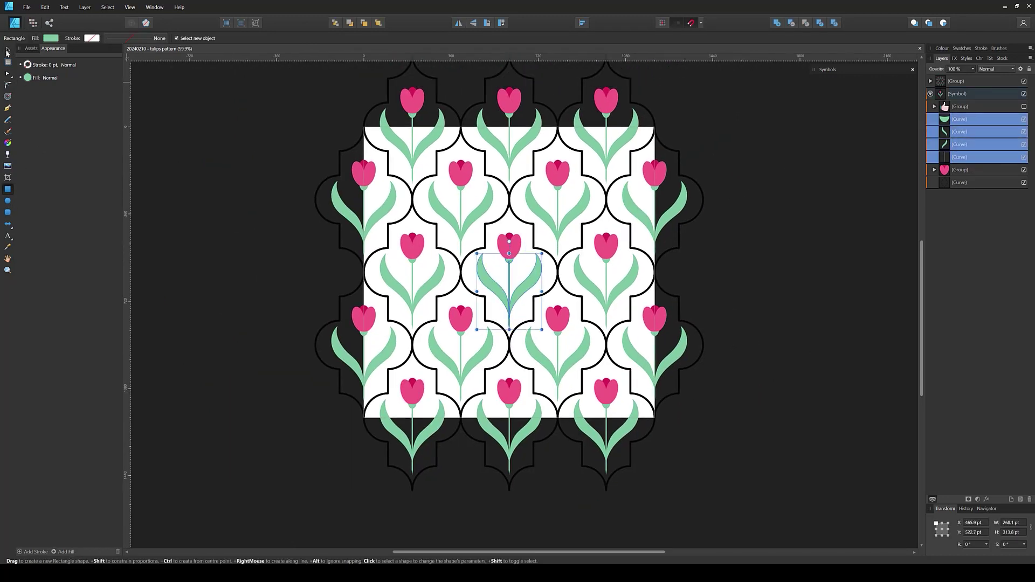
# - Darken the leaves and stems to a deeper sea green and hide the black tile outlines
pyautogui.press('h')
pyautogui.click(37, 78)
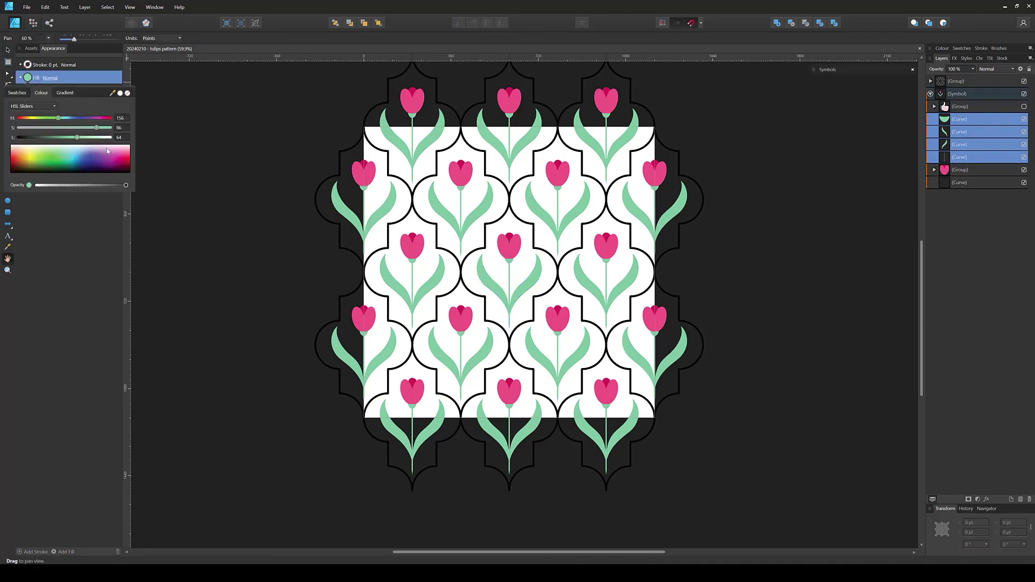
pyautogui.moveTo(77, 137); pyautogui.dragTo(66, 139)
pyautogui.moveTo(60, 120); pyautogui.dragTo(49, 124)
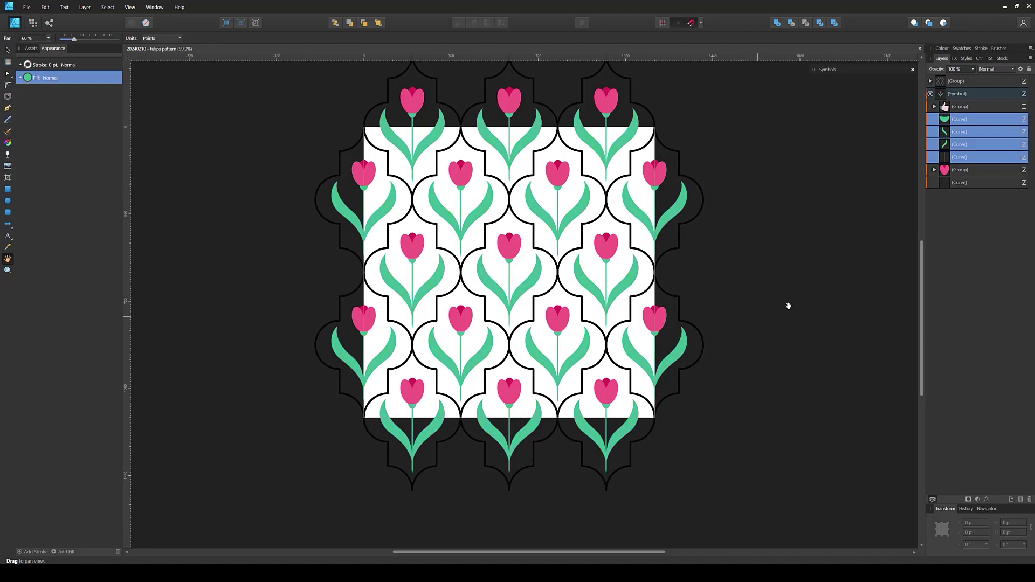
pyautogui.click(1023, 183)
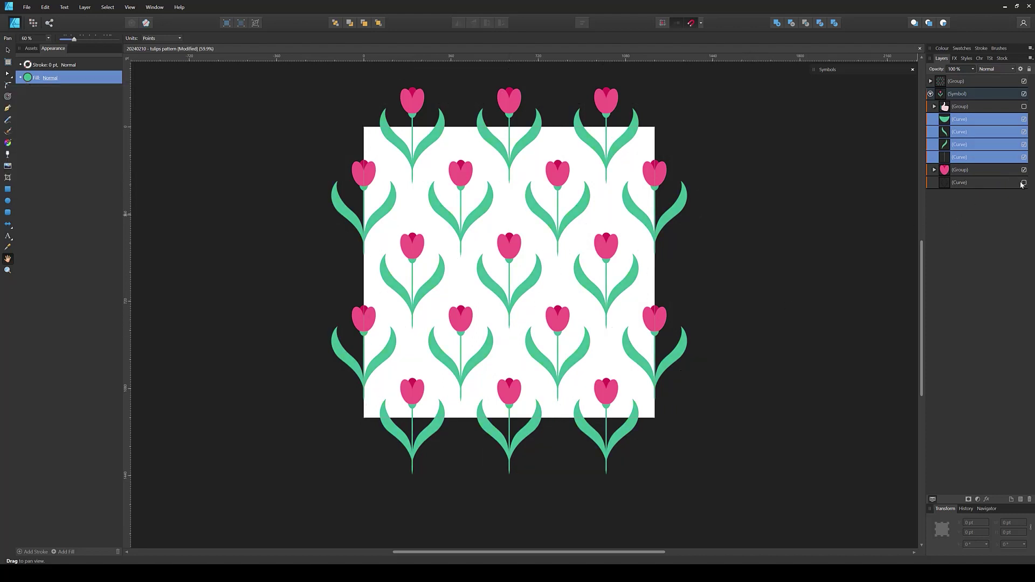
pyautogui.click(7, 190)
# - Draw a 1200×1200 pt rectangle below the Symbol and name it 'Background'
pyautogui.moveTo(364, 127); pyautogui.dragTo(655, 418)
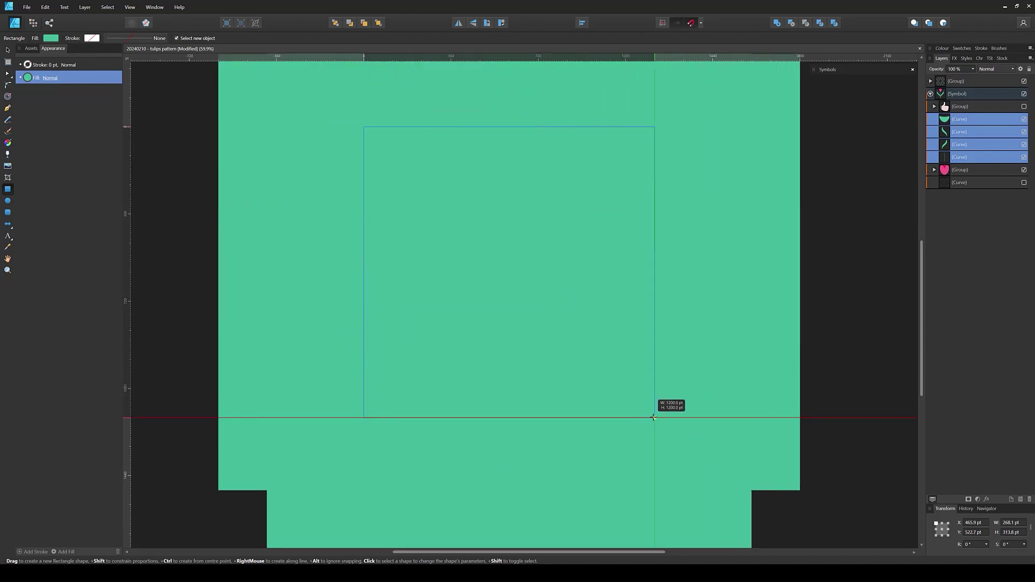
pyautogui.moveTo(939, 101); pyautogui.dragTo(938, 102)
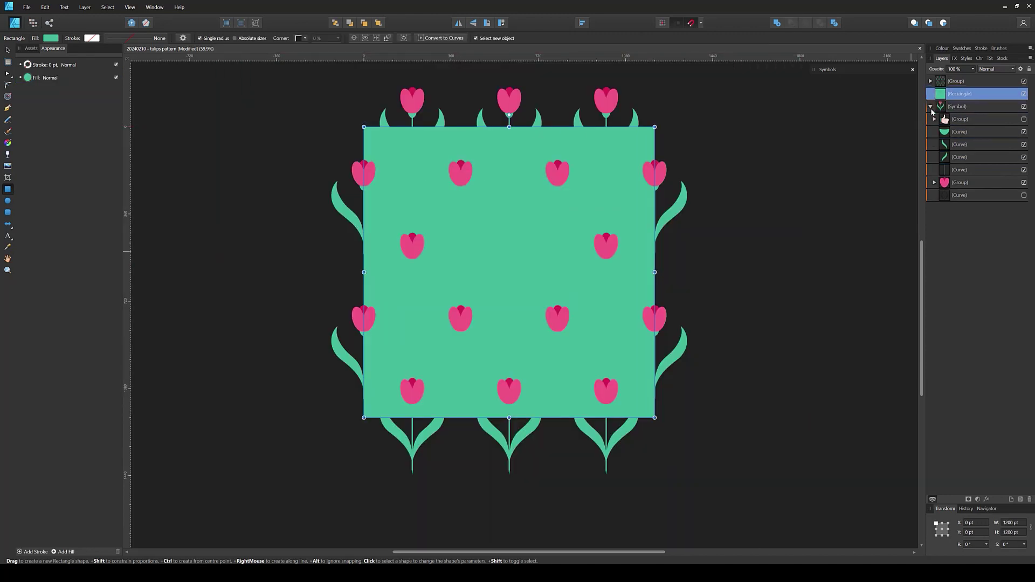
pyautogui.click(930, 94)
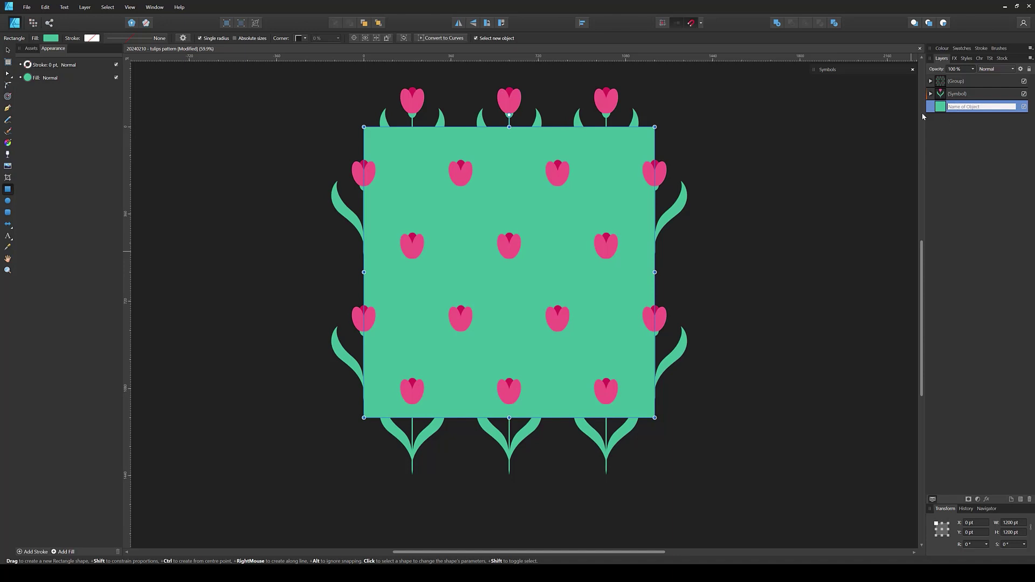
pyautogui.write('Background')
pyautogui.press('Return')
# - Set the Background rectangle's fill to white after trying other colours
pyautogui.click(8, 50)
pyautogui.click(81, 38)
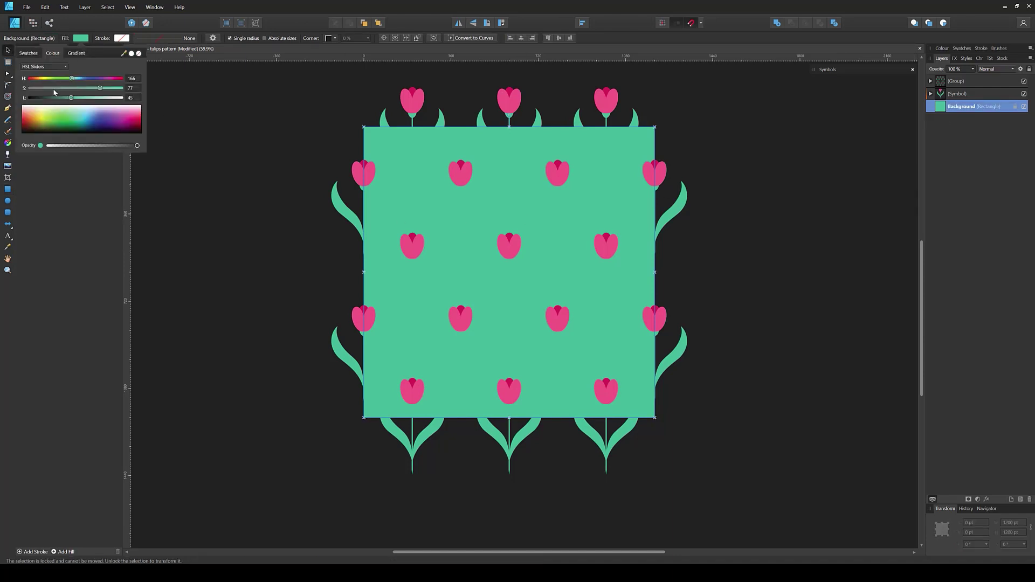
pyautogui.moveTo(54, 89)
pyautogui.mouseDown()
pyautogui.moveTo(40, 89)
pyautogui.moveTo(87, 78)
pyautogui.moveTo(53, 97)
pyautogui.moveTo(107, 81)
pyautogui.moveTo(42, 98)
pyautogui.mouseUp()
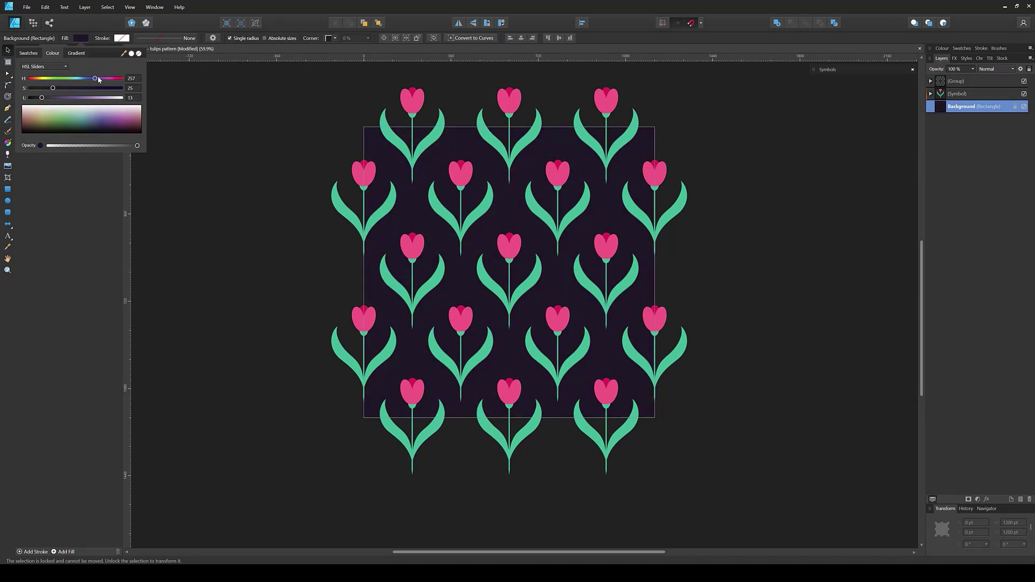
pyautogui.moveTo(108, 97); pyautogui.dragTo(158, 104)
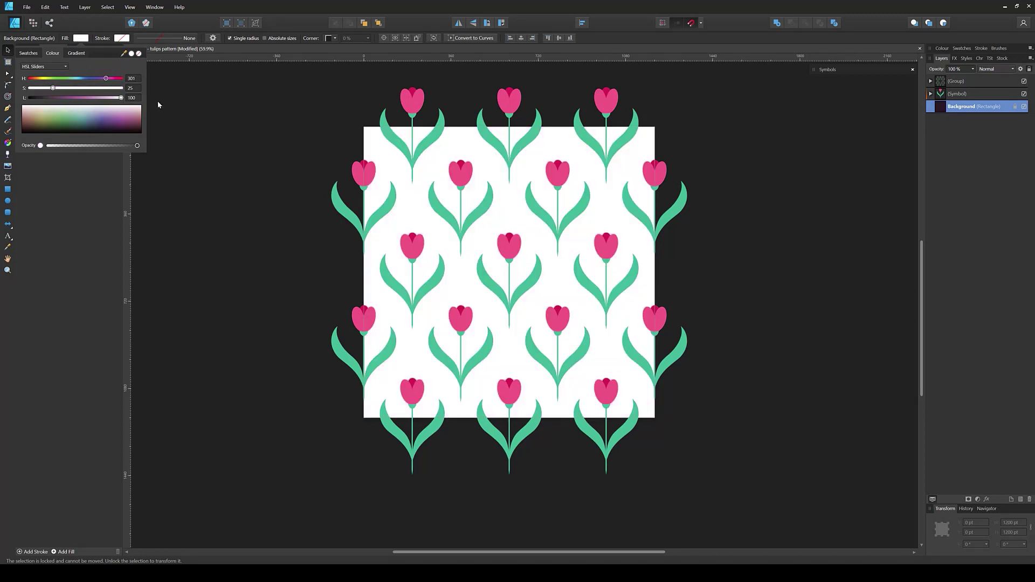
pyautogui.moveTo(53, 88)
pyautogui.mouseDown()
pyautogui.moveTo(76, 88)
pyautogui.moveTo(67, 97)
pyautogui.moveTo(40, 78)
pyautogui.moveTo(110, 98)
pyautogui.mouseUp()
pyautogui.moveTo(75, 87)
pyautogui.mouseDown()
pyautogui.moveTo(112, 88)
pyautogui.moveTo(65, 97)
pyautogui.moveTo(80, 78)
pyautogui.moveTo(29, 98)
pyautogui.moveTo(168, 104)
pyautogui.mouseUp()
pyautogui.click(753, 282)
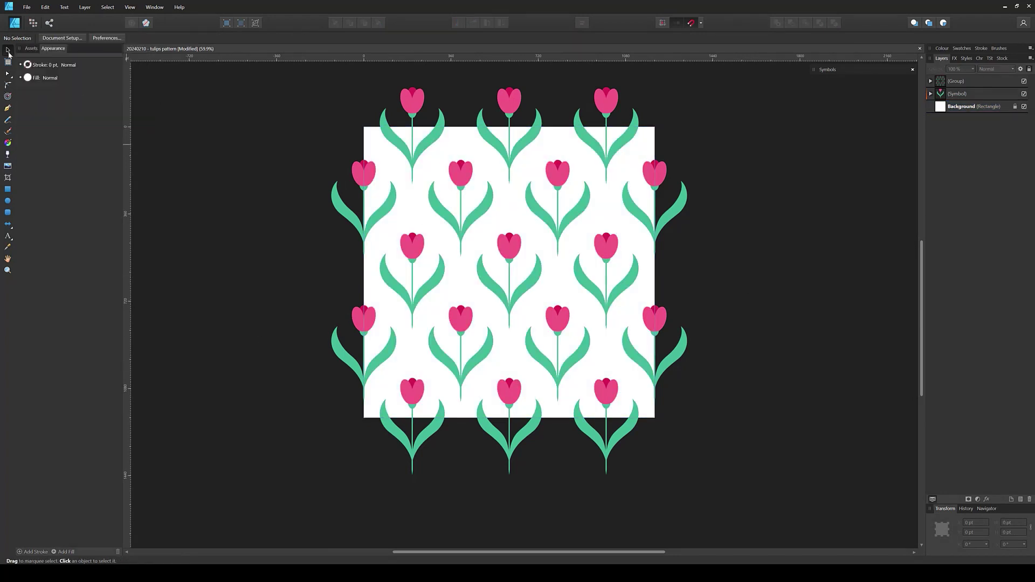
# - Show the black tile outlines inside the symbol again
pyautogui.click(930, 94)
pyautogui.click(1023, 182)
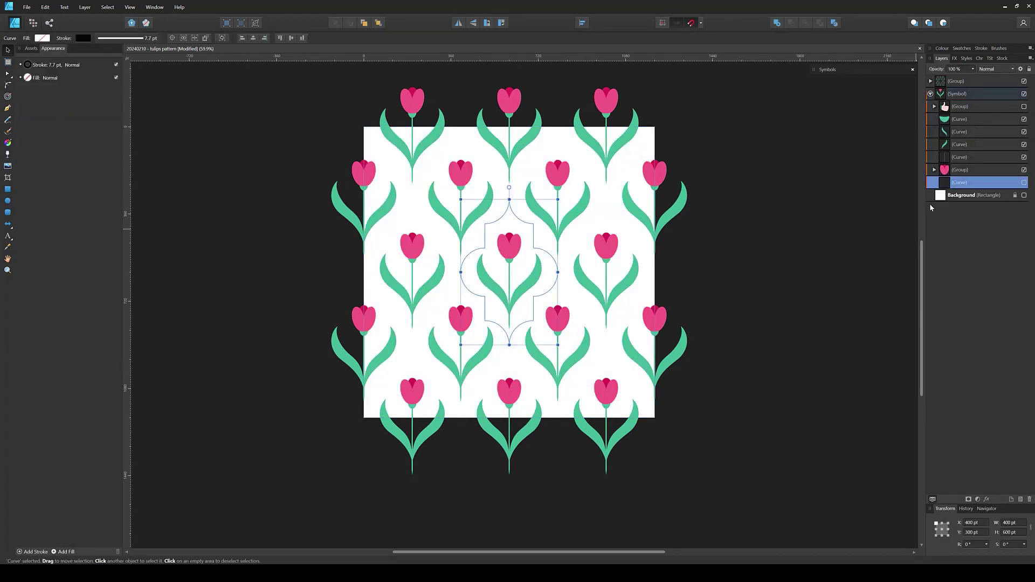
pyautogui.scroll(3, 565, 332)
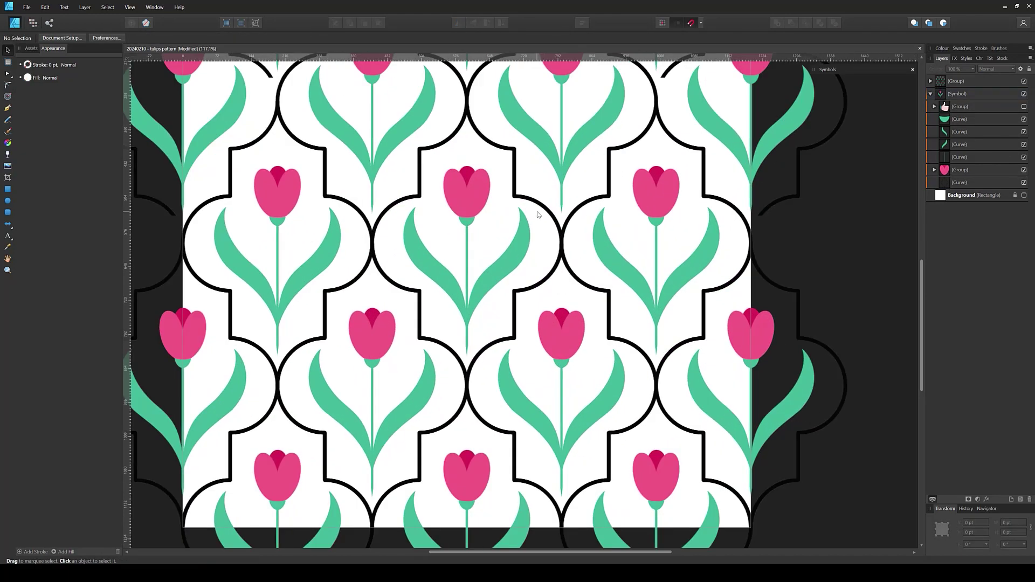
pyautogui.scroll(1, 521, 205)
pyautogui.click(7, 109)
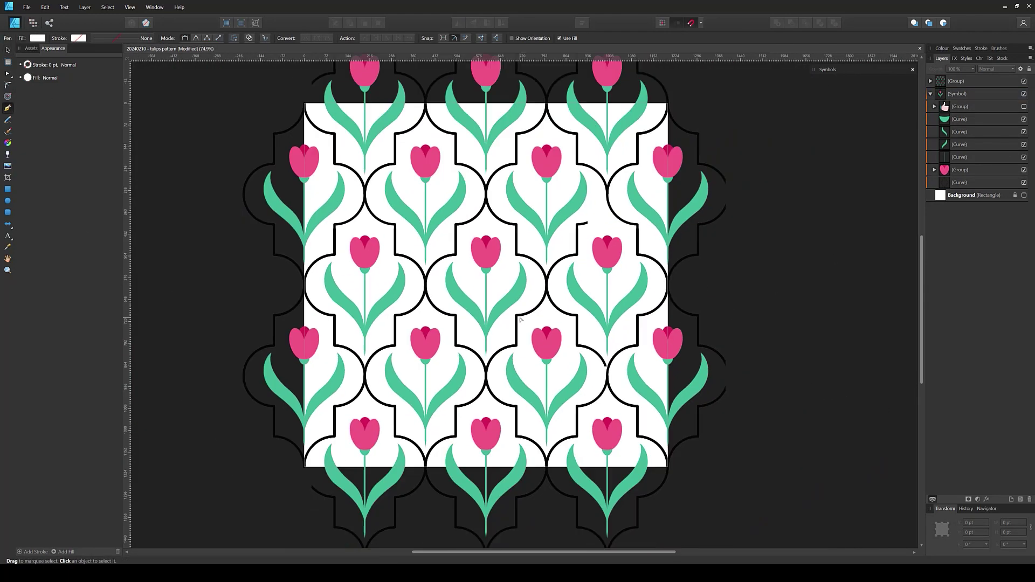
# - Draw a small extra leaf by the right leaf, then move, shrink and reorder it
pyautogui.scroll(-3, 520, 323)
pyautogui.scroll(2, 486, 311)
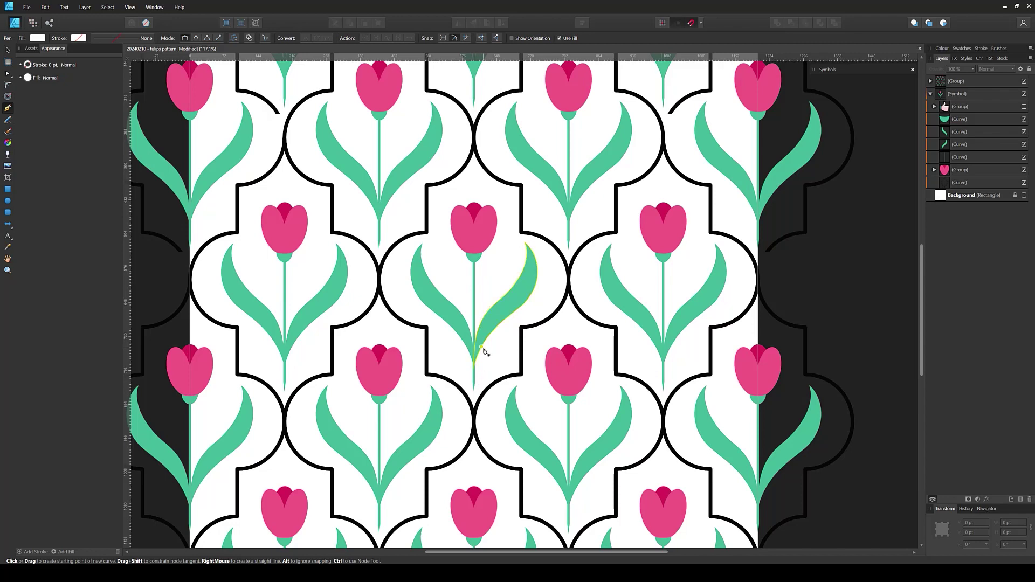
pyautogui.moveTo(483, 351)
pyautogui.mouseDown()
pyautogui.moveTo(527, 286)
pyautogui.moveTo(472, 315)
pyautogui.mouseUp()
pyautogui.press('v')
pyautogui.moveTo(517, 393); pyautogui.dragTo(519, 396)
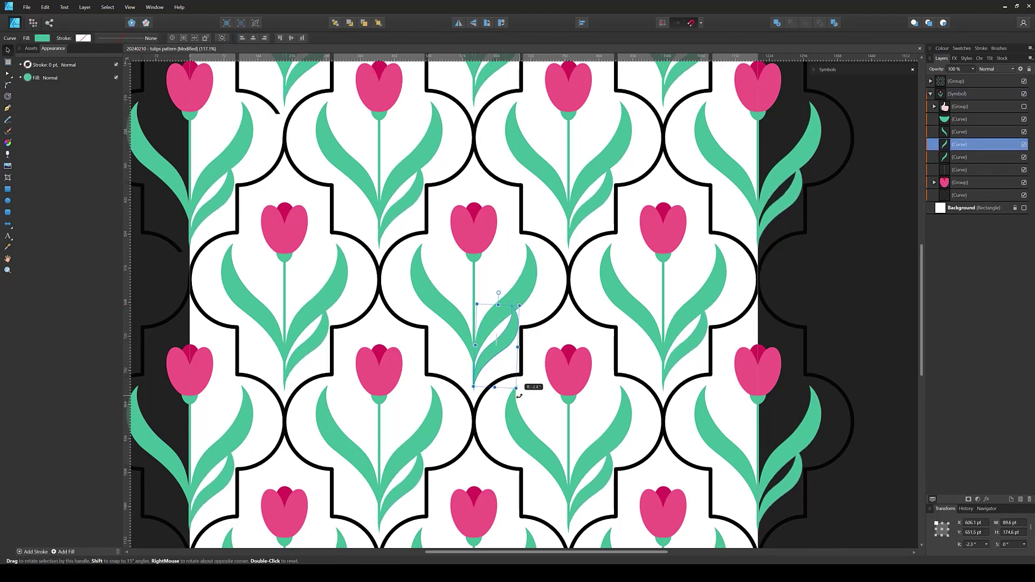
pyautogui.moveTo(519, 306); pyautogui.dragTo(517, 316)
pyautogui.moveTo(960, 154); pyautogui.dragTo(959, 157)
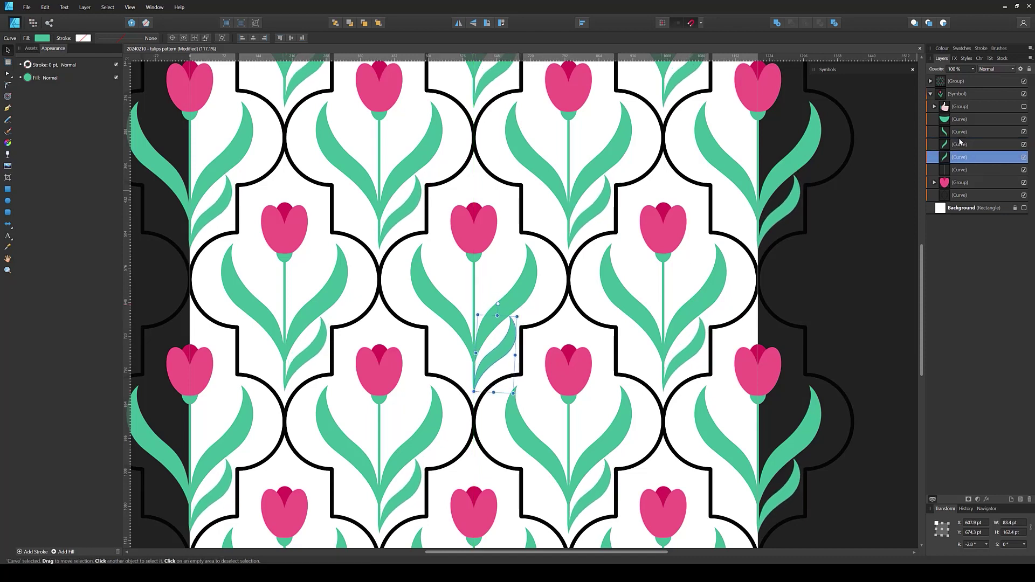
# - Stretch the stem and leaf shapes taller, then begin node-editing the small leaf
pyautogui.click(955, 149)
pyautogui.keyDown('shift'); pyautogui.click(959, 132); pyautogui.keyUp('shift')
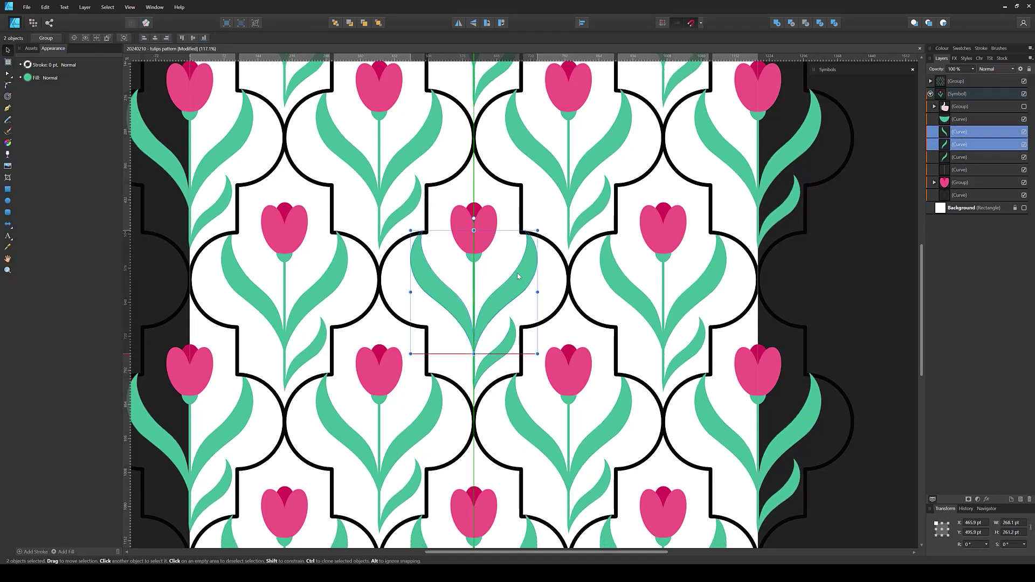
pyautogui.moveTo(474, 233); pyautogui.dragTo(473, 239)
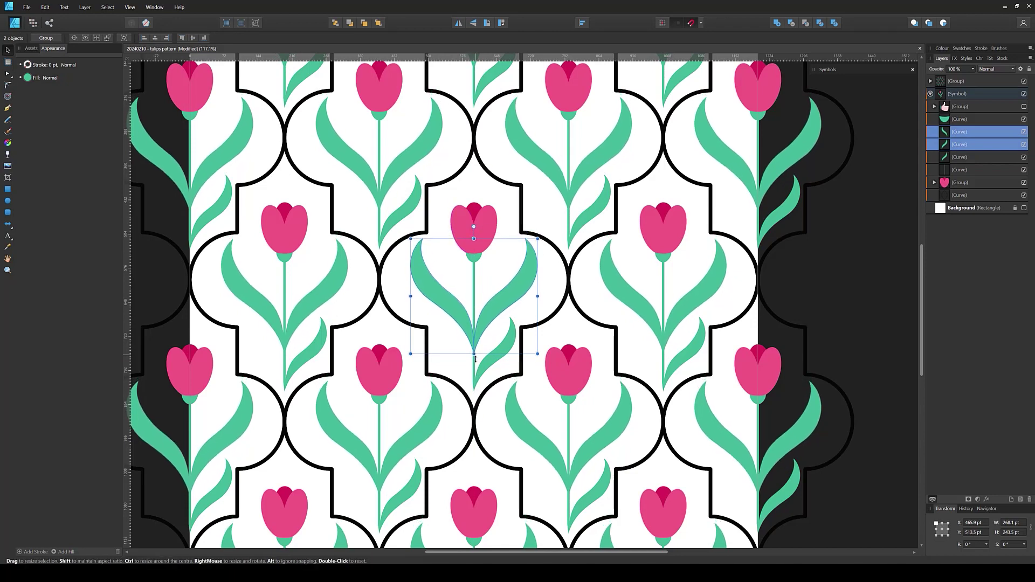
pyautogui.moveTo(474, 355); pyautogui.dragTo(474, 359)
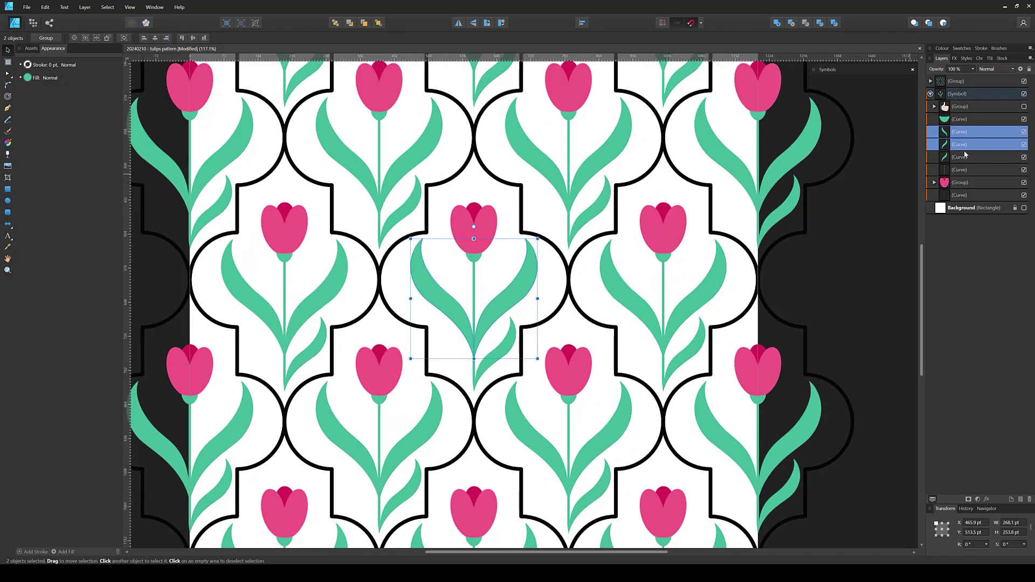
pyautogui.click(964, 157)
pyautogui.press('a')
pyautogui.moveTo(516, 318)
pyautogui.mouseDown()
pyautogui.moveTo(538, 285)
pyautogui.moveTo(537, 298)
pyautogui.mouseUp()
# - Thin the small leaf and pull its tip down and outward to the right
pyautogui.click(494, 334)
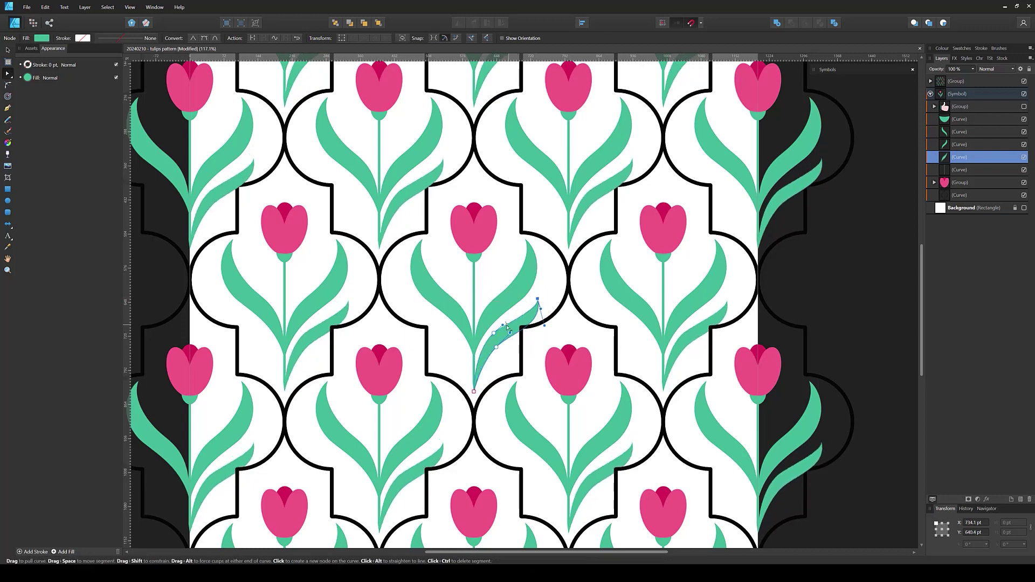
pyautogui.moveTo(496, 347); pyautogui.dragTo(492, 344)
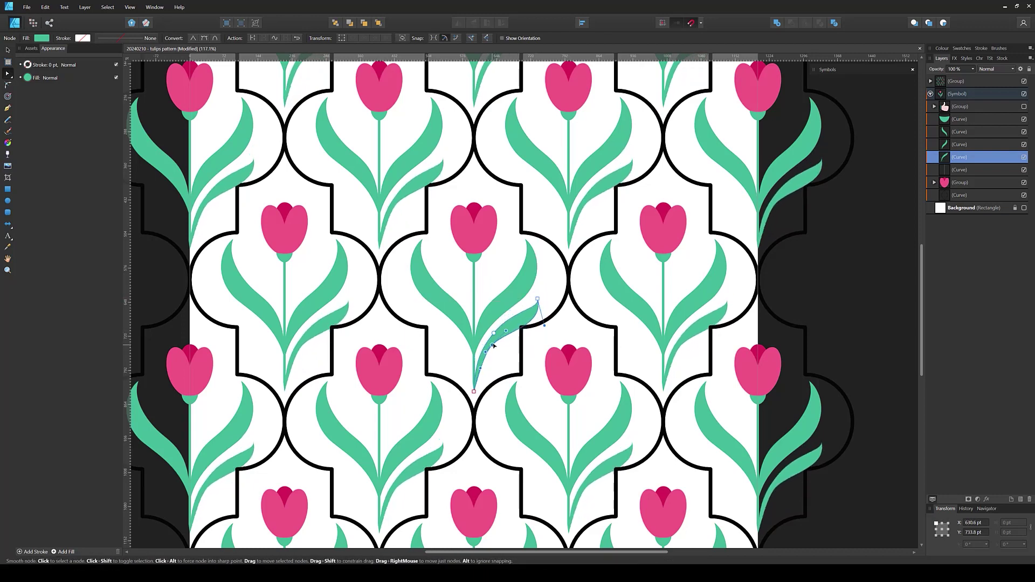
pyautogui.moveTo(539, 303); pyautogui.dragTo(546, 317)
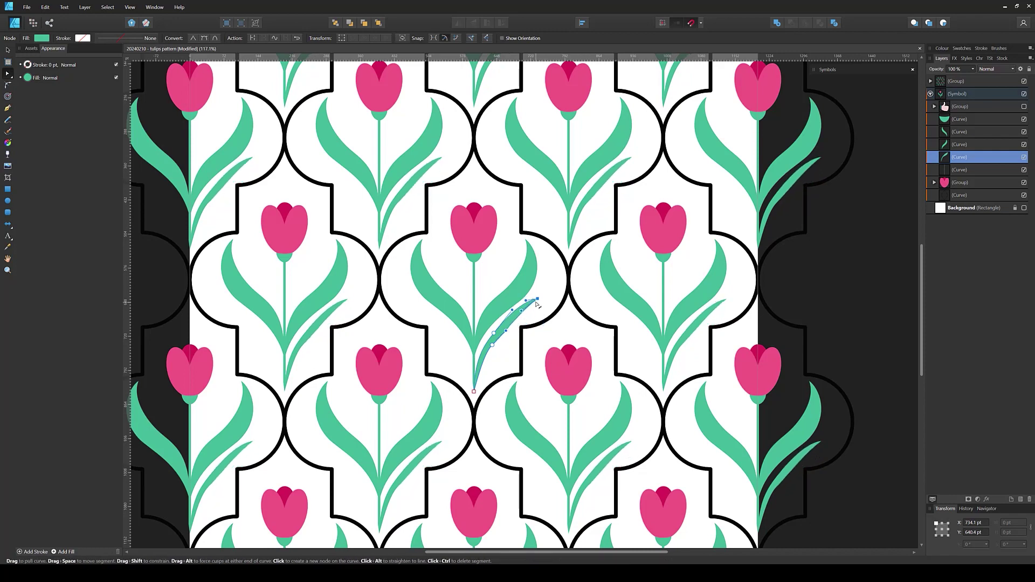
pyautogui.moveTo(492, 345); pyautogui.dragTo(518, 319)
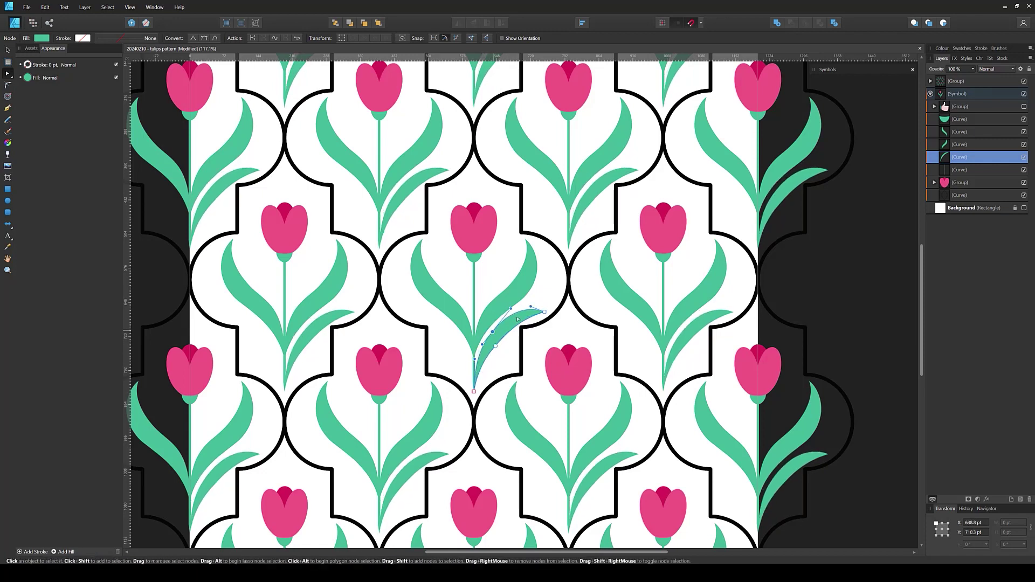
pyautogui.moveTo(492, 331); pyautogui.dragTo(541, 316)
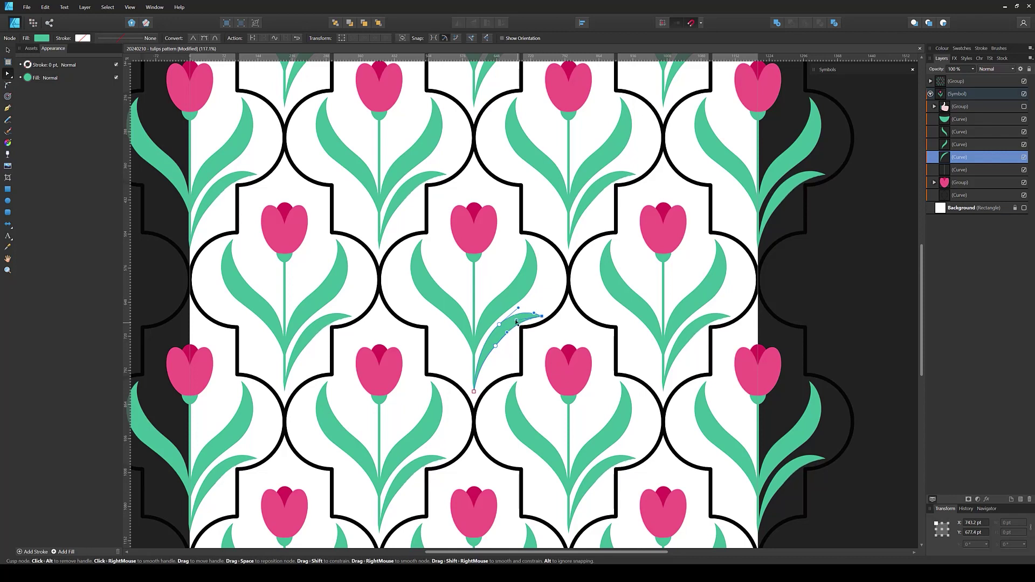
# - Bulge the leaf's lower edge and refine its top edge and tip curve
pyautogui.click(495, 346)
pyautogui.moveTo(492, 353); pyautogui.dragTo(493, 372)
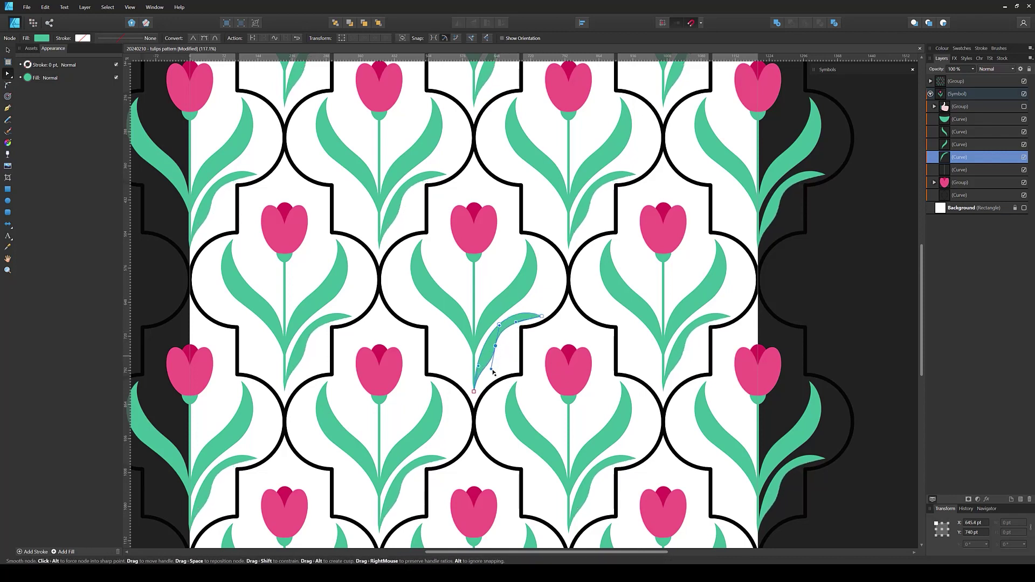
pyautogui.scroll(-4, 493, 372)
pyautogui.scroll(6, 485, 378)
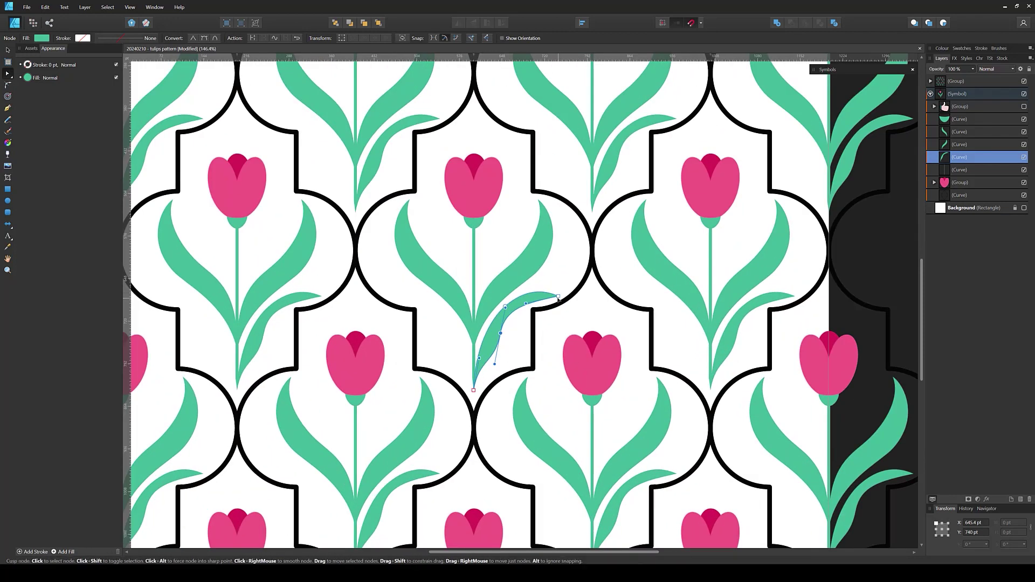
pyautogui.moveTo(505, 308)
pyautogui.mouseDown()
pyautogui.moveTo(545, 302)
pyautogui.moveTo(505, 306)
pyautogui.mouseUp()
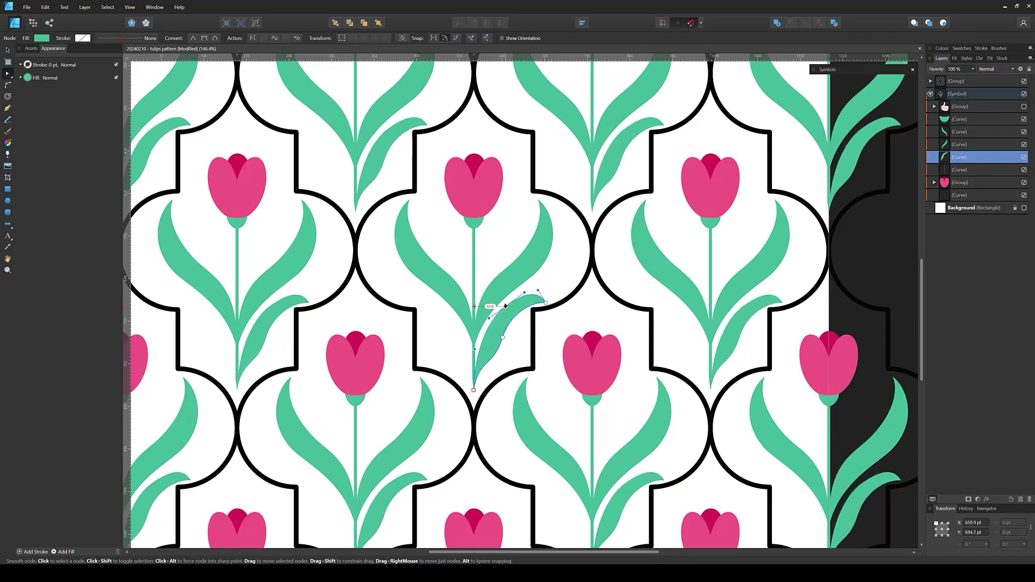
pyautogui.moveTo(538, 291); pyautogui.dragTo(539, 298)
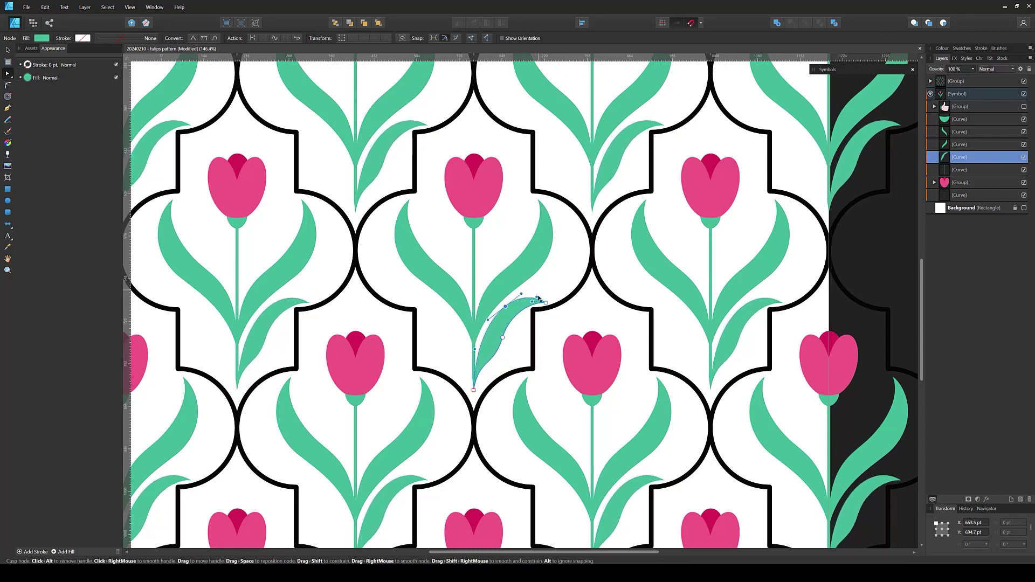
pyautogui.click(541, 291)
pyautogui.scroll(-5, 545, 286)
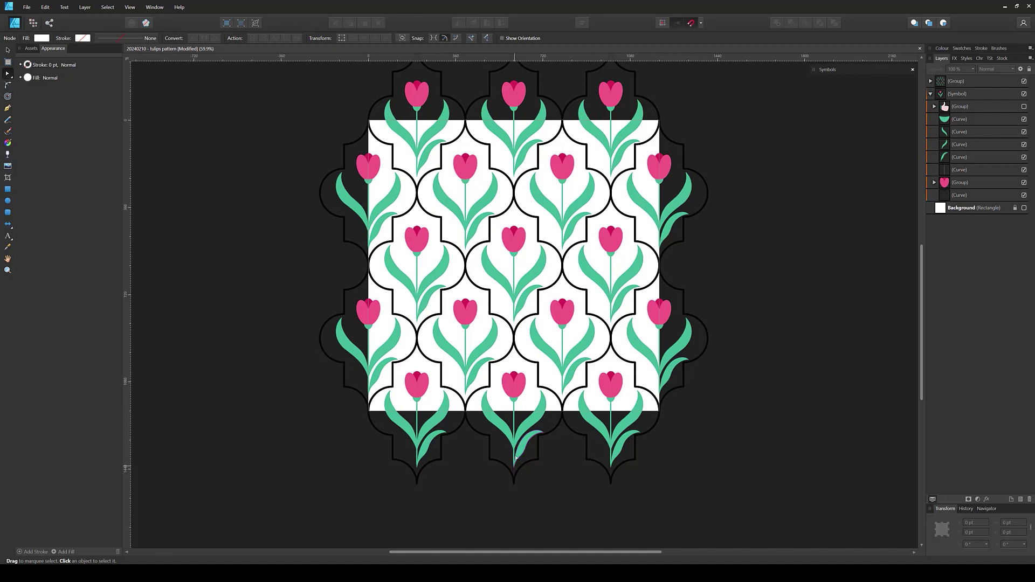
# - Duplicate the small leaf and place the mirrored copy left of each stem
pyautogui.scroll(4, 523, 350)
pyautogui.press('v')
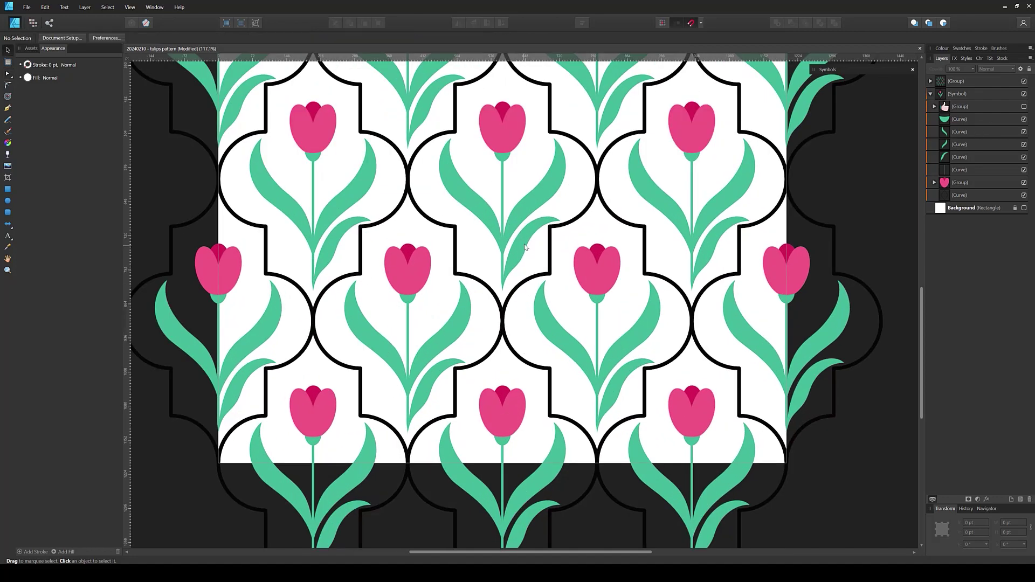
pyautogui.click(960, 144)
pyautogui.click(959, 157)
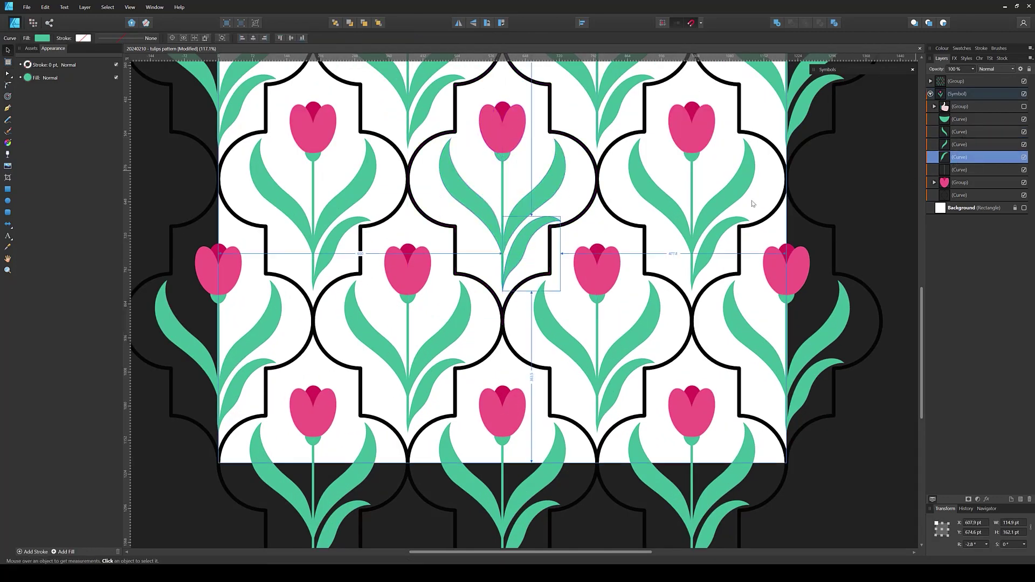
pyautogui.hotkey('ctrl', 'j')
pyautogui.moveTo(528, 235); pyautogui.dragTo(482, 237)
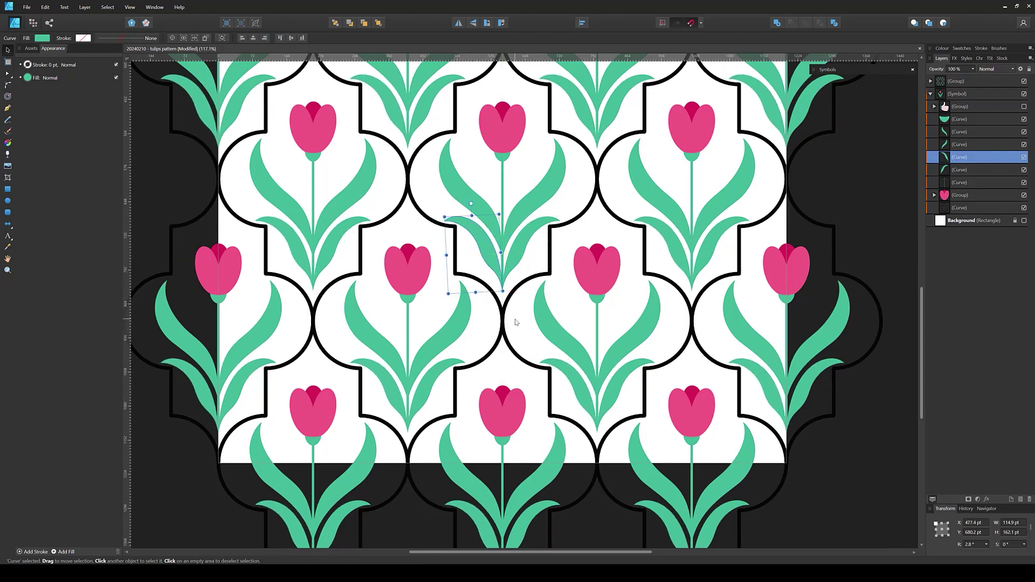
pyautogui.scroll(-4, 543, 249)
pyautogui.scroll(4, 542, 249)
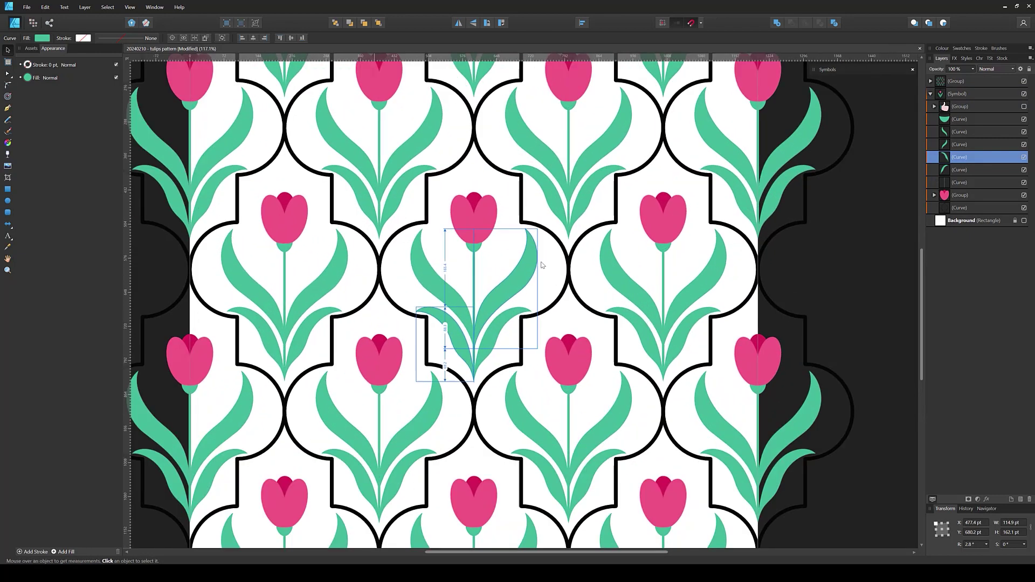
pyautogui.click(551, 281)
pyautogui.press('p')
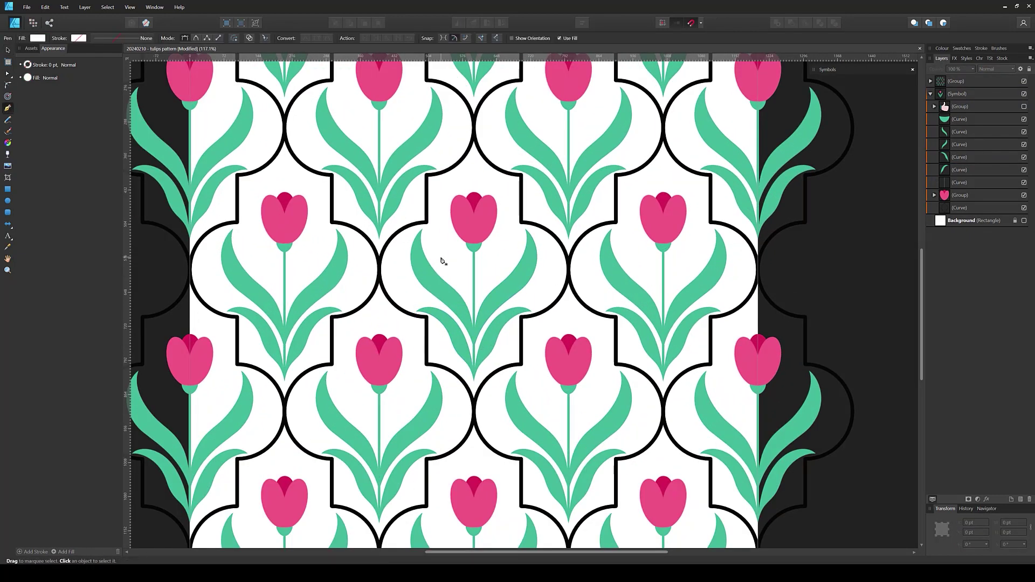
pyautogui.scroll(-2, 443, 261)
pyautogui.scroll(-1, 443, 261)
# - Draw a small pink heart curve beside the tulip and shape its lower point
pyautogui.click(1024, 208)
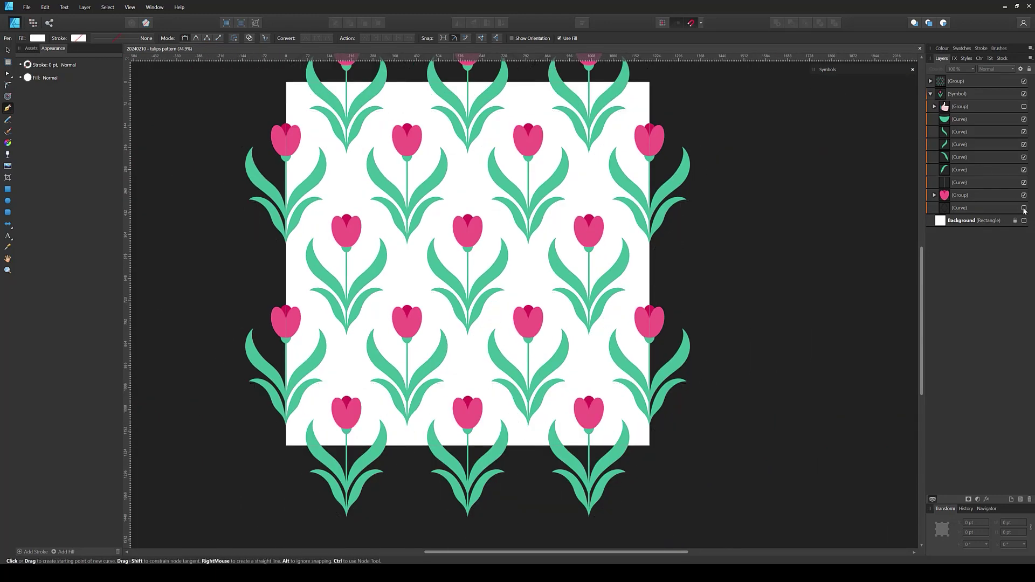
pyautogui.click(1024, 208)
pyautogui.scroll(4, 483, 275)
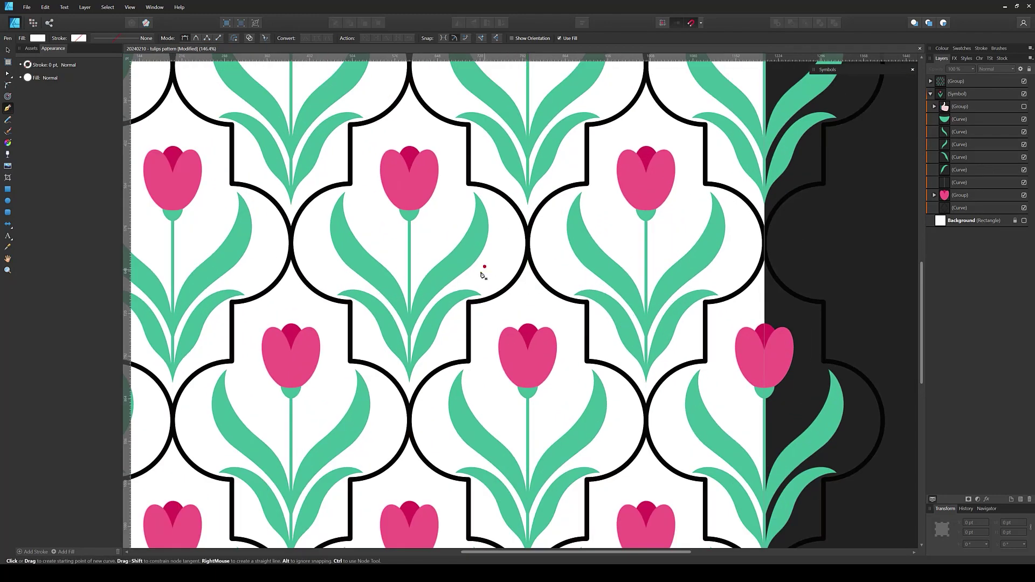
pyautogui.moveTo(499, 259); pyautogui.dragTo(496, 268)
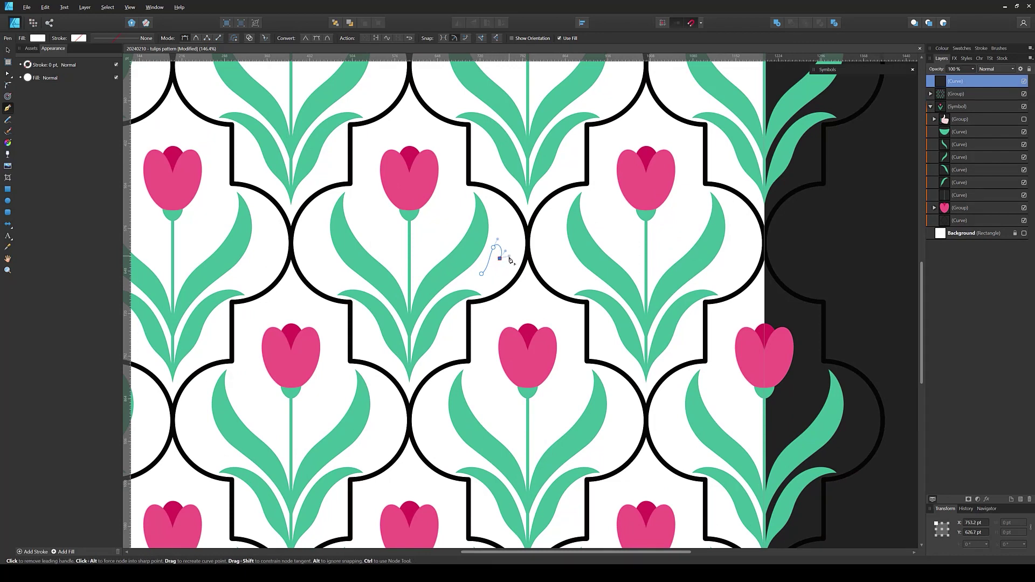
pyautogui.press('a')
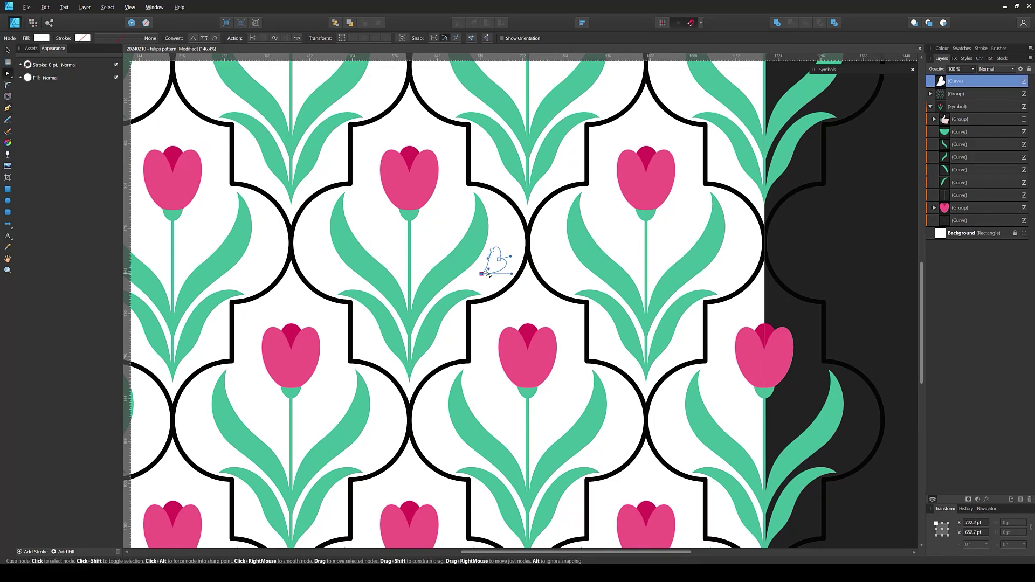
pyautogui.moveTo(496, 271); pyautogui.dragTo(477, 265)
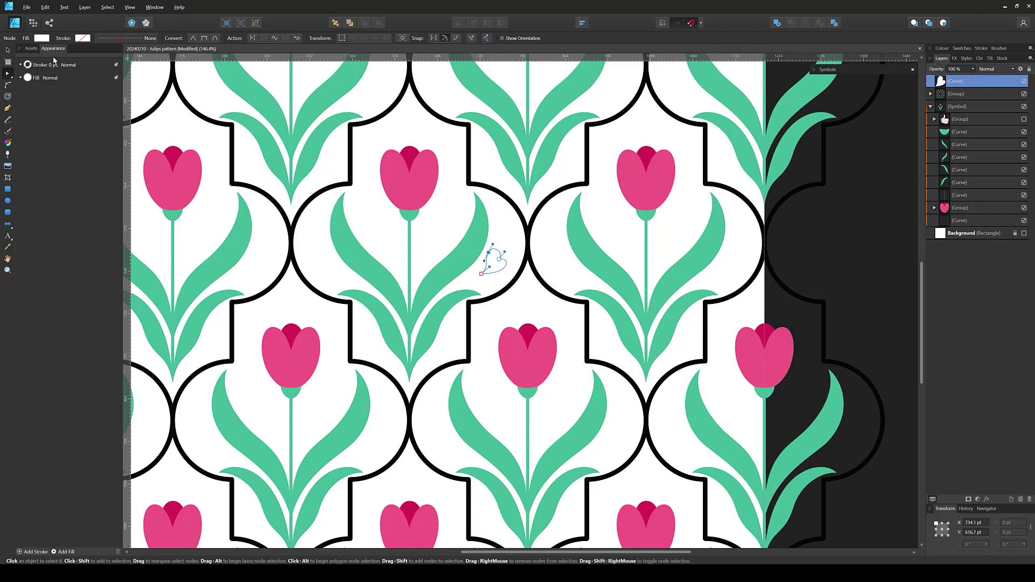
pyautogui.click(42, 37)
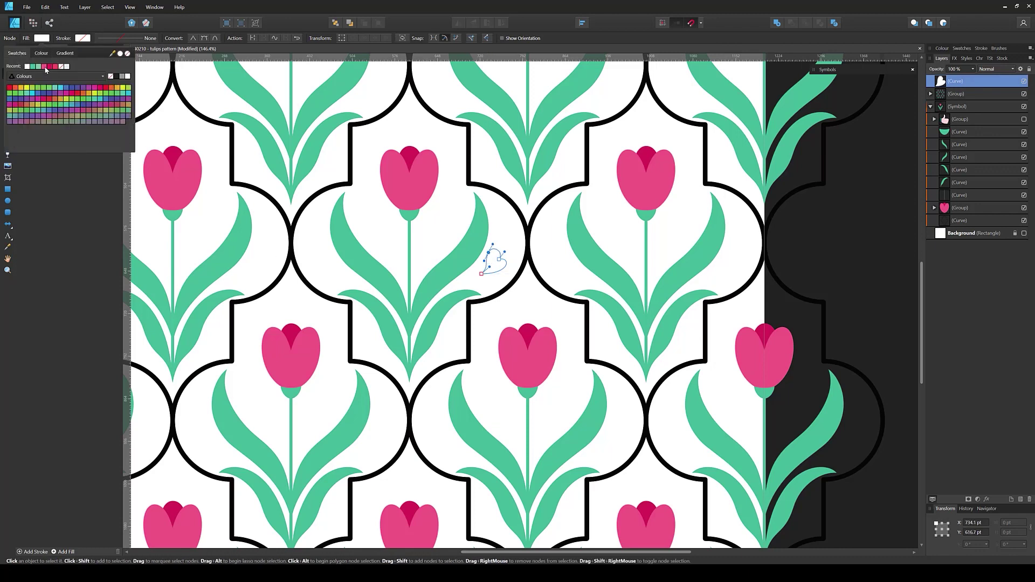
pyautogui.press('v')
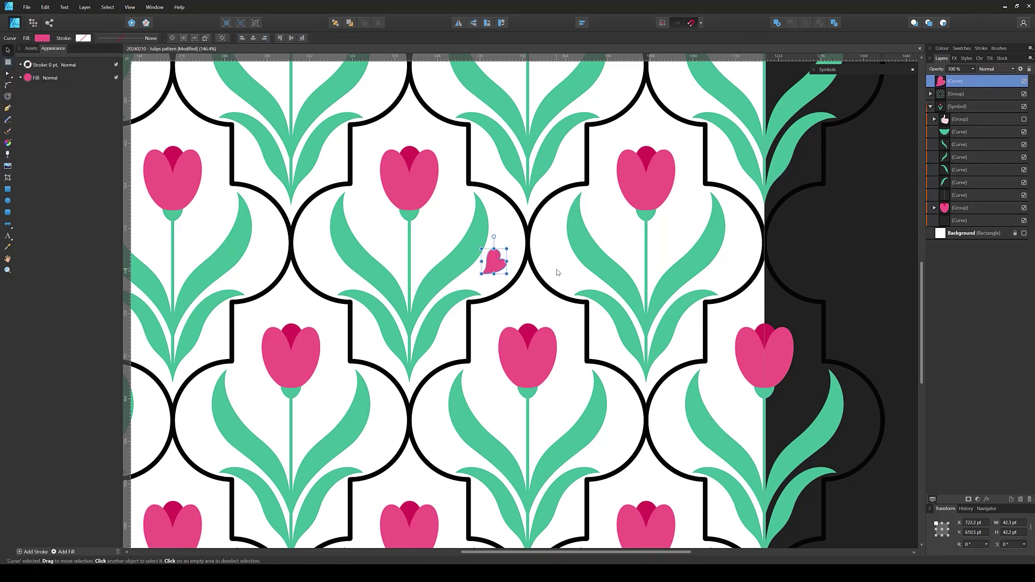
pyautogui.scroll(-2, 557, 272)
# - Move the heart into the symbol, lower it, and add a copy tilted about 57° above it
pyautogui.moveTo(938, 125); pyautogui.dragTo(938, 127)
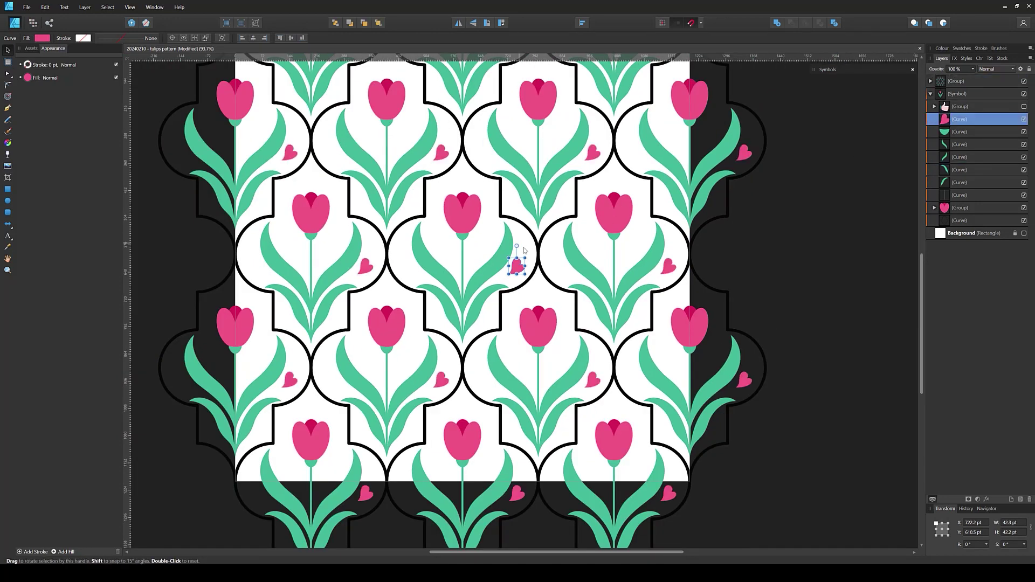
pyautogui.moveTo(519, 270)
pyautogui.mouseDown()
pyautogui.moveTo(480, 249)
pyautogui.moveTo(462, 278)
pyautogui.moveTo(476, 253)
pyautogui.mouseUp()
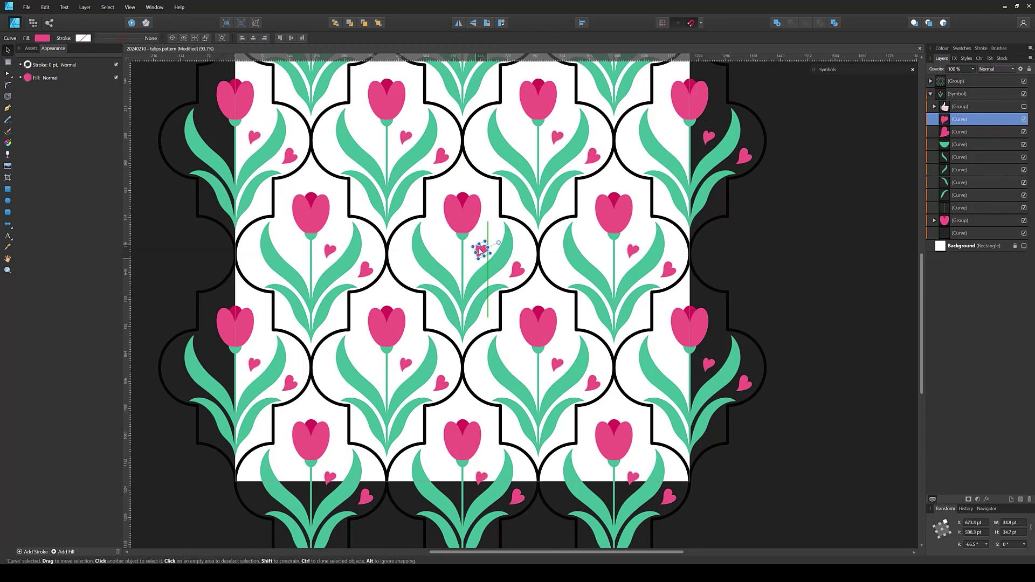
pyautogui.hotkey('ctrl', 'v')
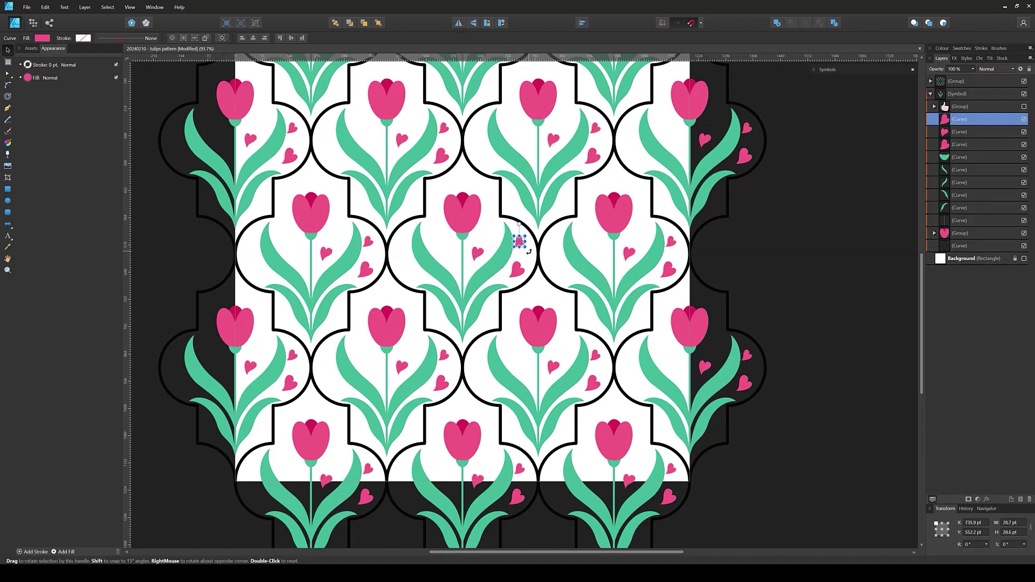
pyautogui.moveTo(503, 260); pyautogui.dragTo(523, 241)
pyautogui.moveTo(502, 276)
pyautogui.mouseDown()
pyautogui.moveTo(491, 193)
pyautogui.moveTo(502, 268)
pyautogui.mouseUp()
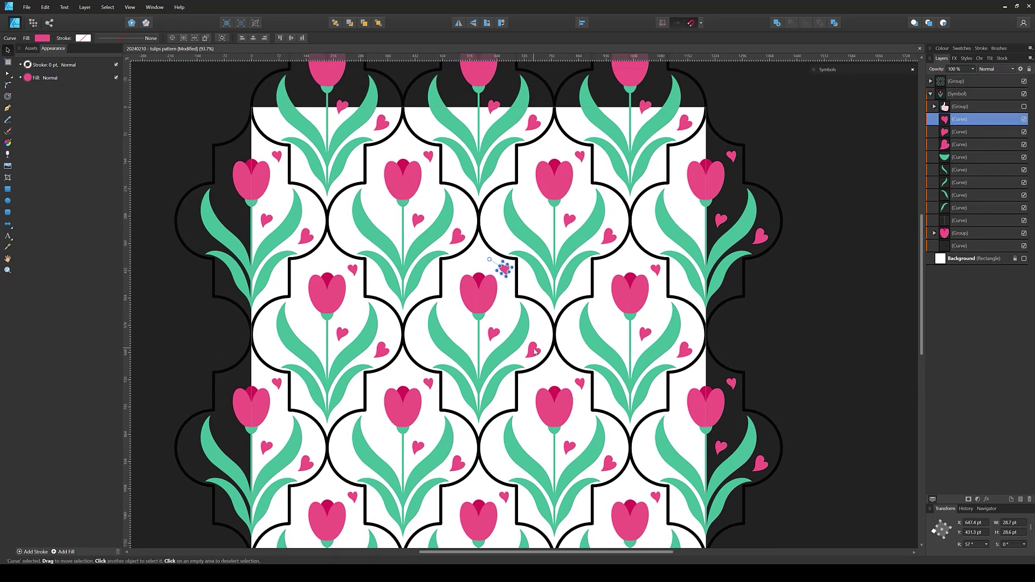
pyautogui.click(535, 351)
pyautogui.click(504, 269)
pyautogui.click(532, 350)
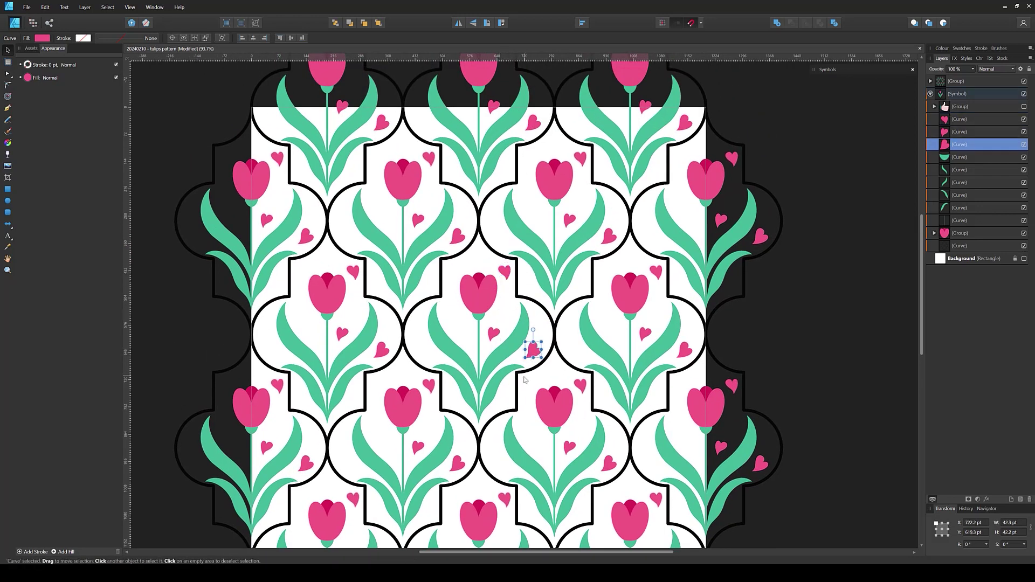
# - Duplicate two hearts and place smaller tilted copies left of the tulip and stem
pyautogui.hotkey('ctrl', 'j')
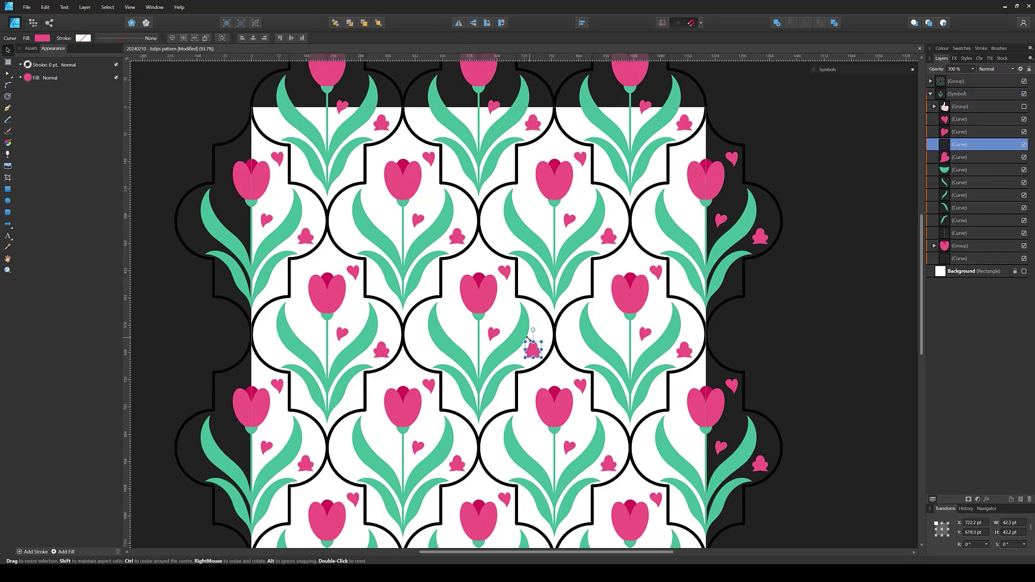
pyautogui.moveTo(532, 350)
pyautogui.mouseDown()
pyautogui.moveTo(454, 314)
pyautogui.moveTo(462, 335)
pyautogui.mouseUp()
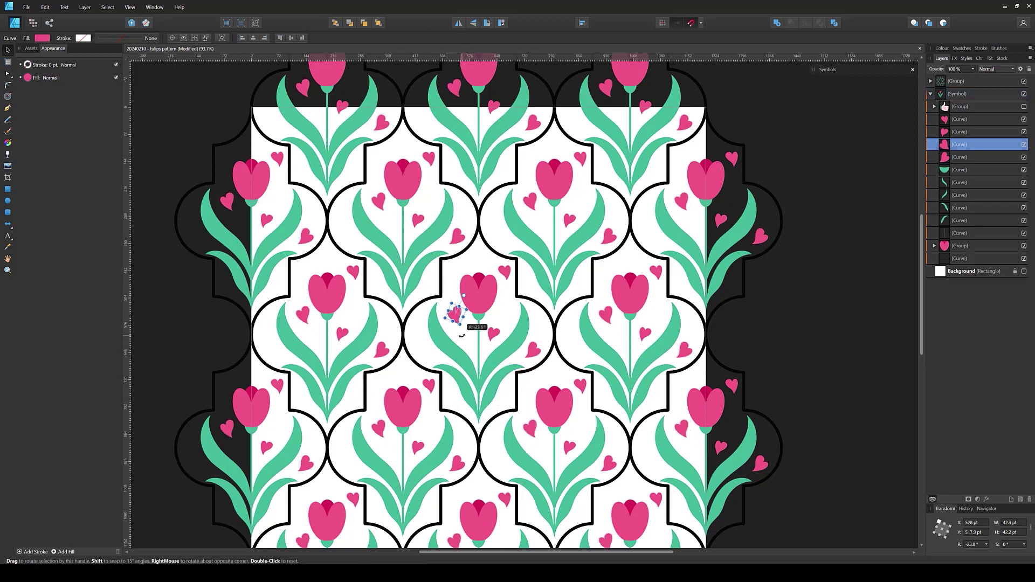
pyautogui.click(504, 270)
pyautogui.hotkey('ctrl', 'j')
pyautogui.moveTo(503, 270)
pyautogui.mouseDown()
pyautogui.moveTo(433, 339)
pyautogui.moveTo(422, 337)
pyautogui.moveTo(425, 351)
pyautogui.mouseUp()
pyautogui.click(460, 25)
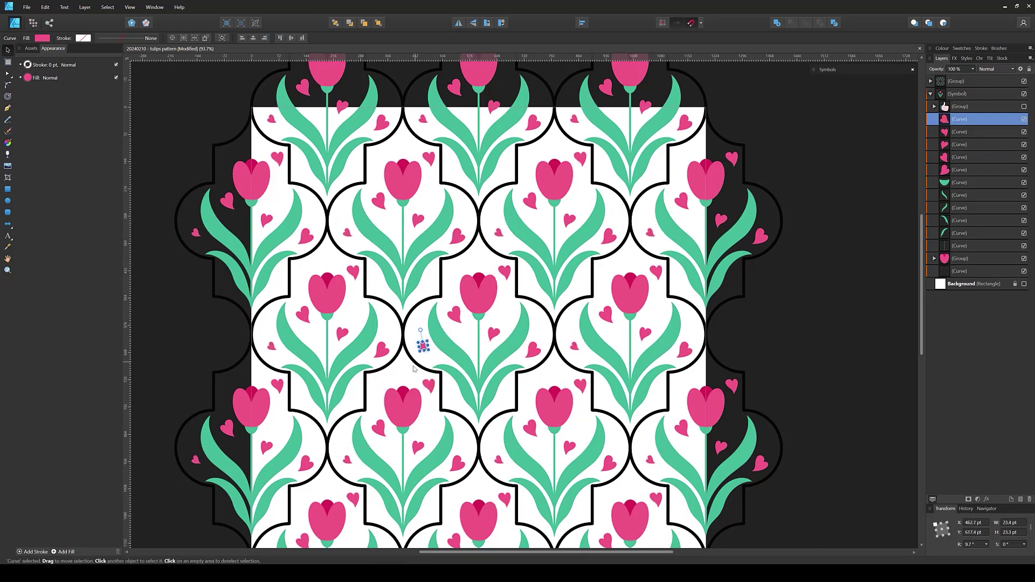
# - Move another heart up beside the upper tulip and resize it
pyautogui.click(534, 351)
pyautogui.click(423, 345)
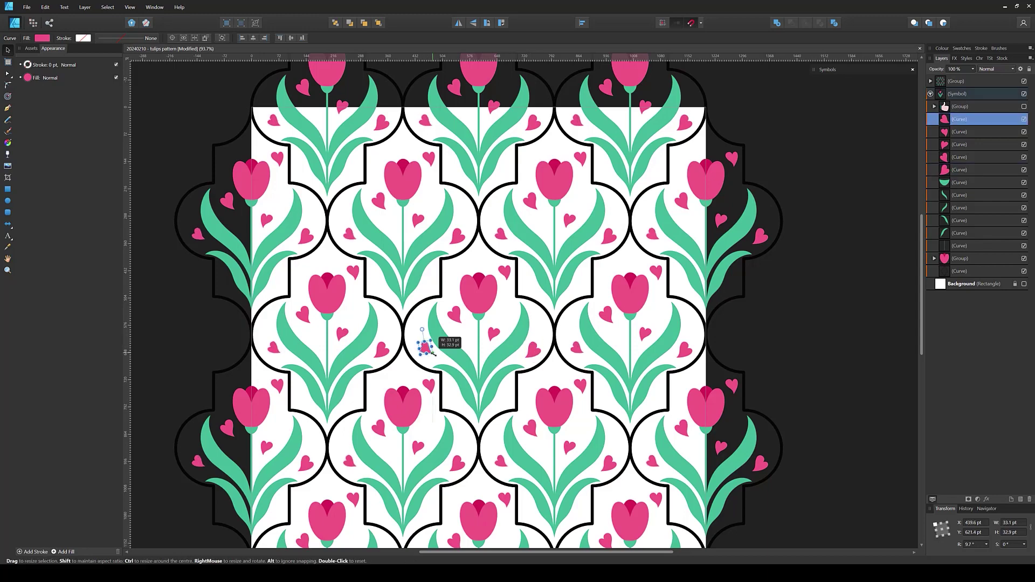
pyautogui.scroll(3, 431, 354)
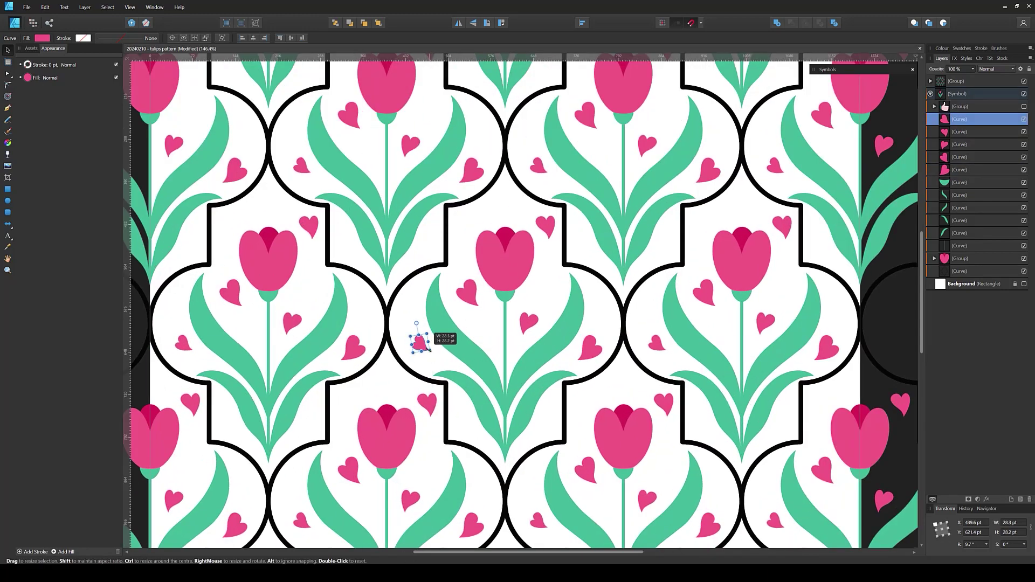
pyautogui.scroll(-4, 429, 335)
pyautogui.click(512, 347)
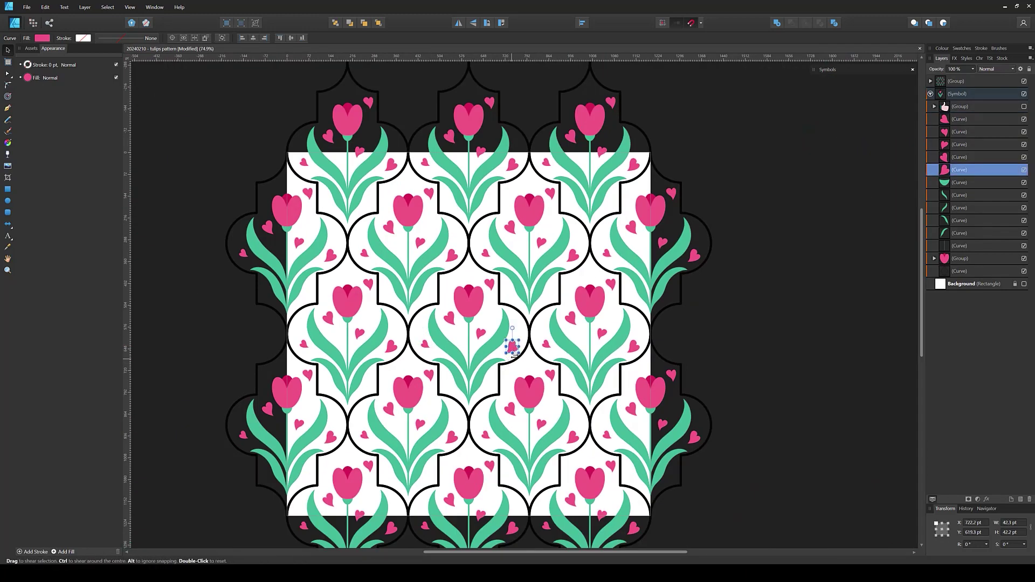
pyautogui.moveTo(512, 348); pyautogui.dragTo(467, 272)
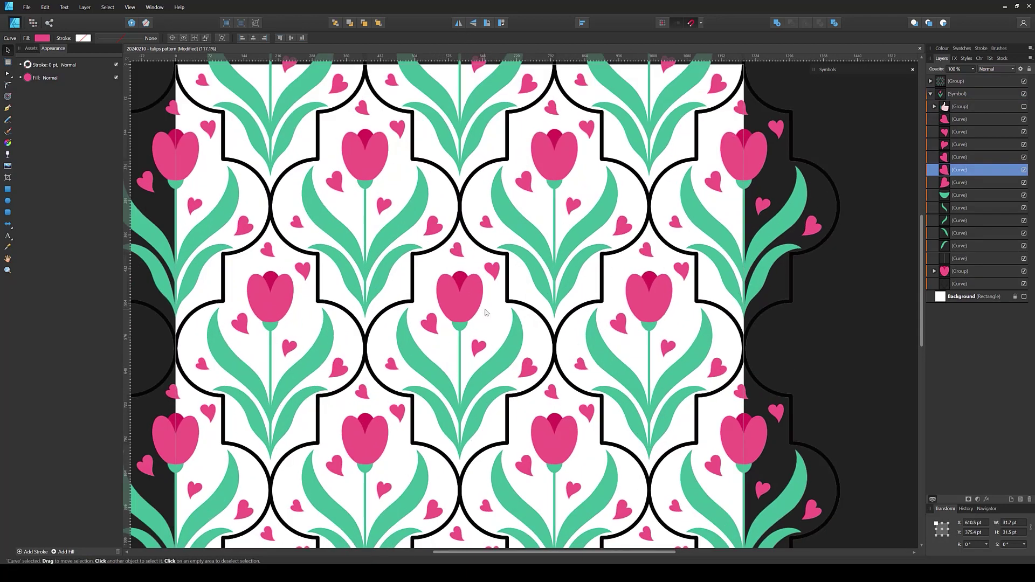
pyautogui.scroll(3, 485, 307)
pyautogui.moveTo(465, 257)
pyautogui.mouseDown()
pyautogui.moveTo(441, 272)
pyautogui.moveTo(468, 249)
pyautogui.moveTo(456, 242)
pyautogui.moveTo(431, 273)
pyautogui.moveTo(444, 253)
pyautogui.mouseUp()
# - Tilt and resize the left heart, then deselect to review the scattered hearts
pyautogui.scroll(-3, 429, 275)
pyautogui.scroll(3, 420, 281)
pyautogui.click(498, 267)
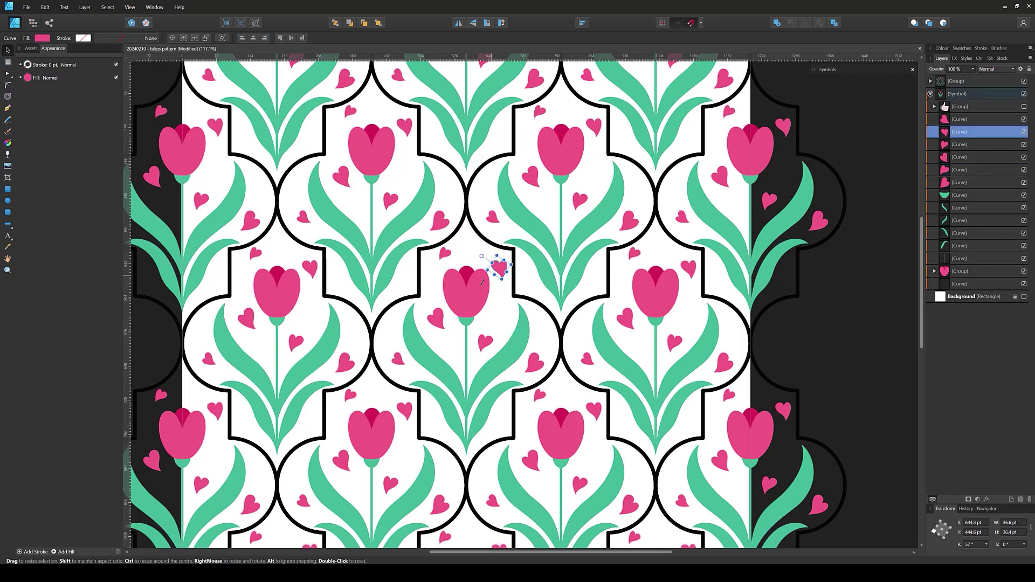
pyautogui.click(436, 319)
pyautogui.moveTo(425, 336); pyautogui.dragTo(433, 318)
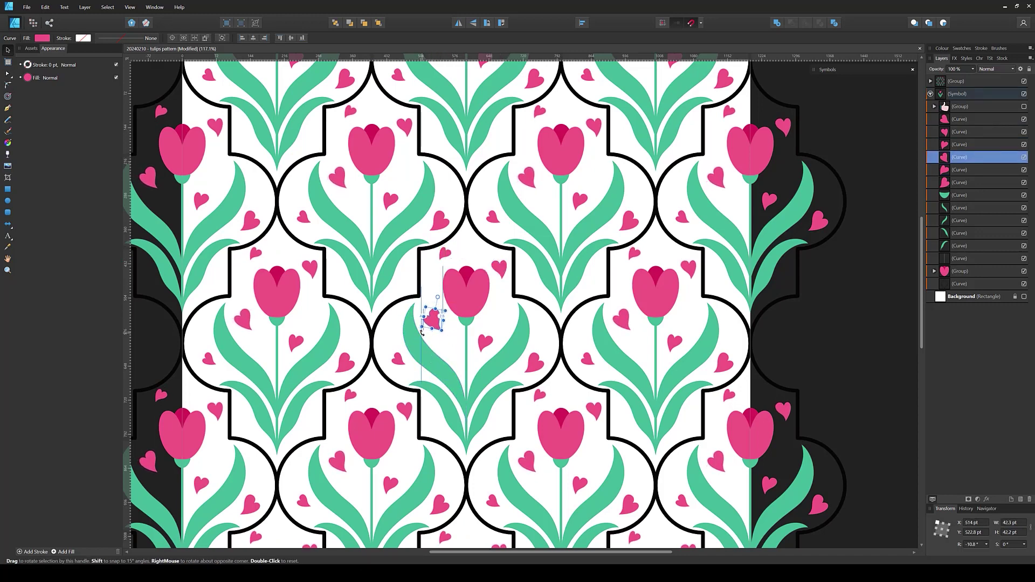
pyautogui.scroll(-5, 422, 332)
pyautogui.click(681, 370)
pyautogui.hscroll(-2, 691, 296)
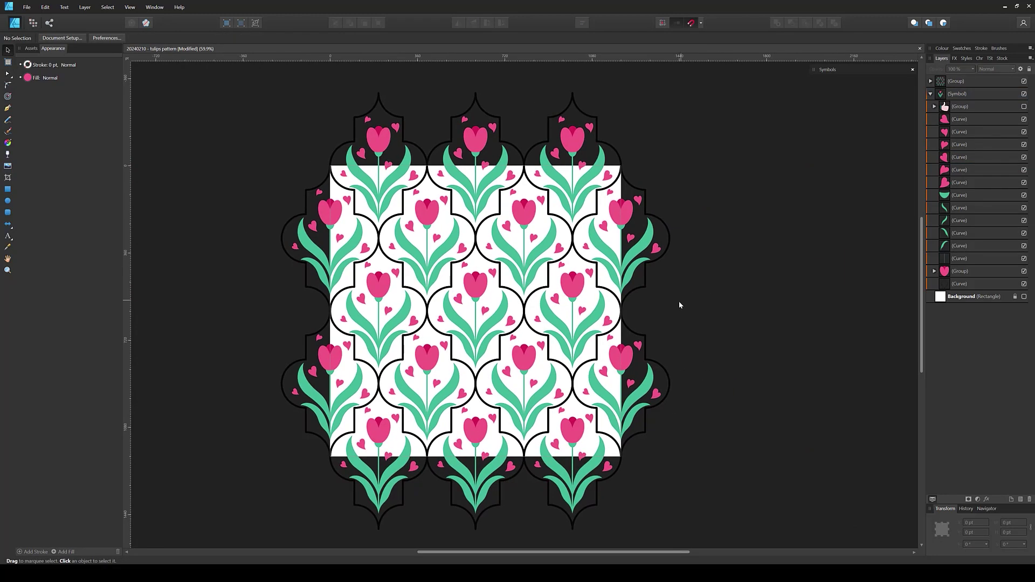
# - Lighten the scalloped outline stroke from black to near white, toggling it to compare
pyautogui.click(1023, 284)
pyautogui.click(1023, 284)
pyautogui.click(970, 284)
pyautogui.click(84, 38)
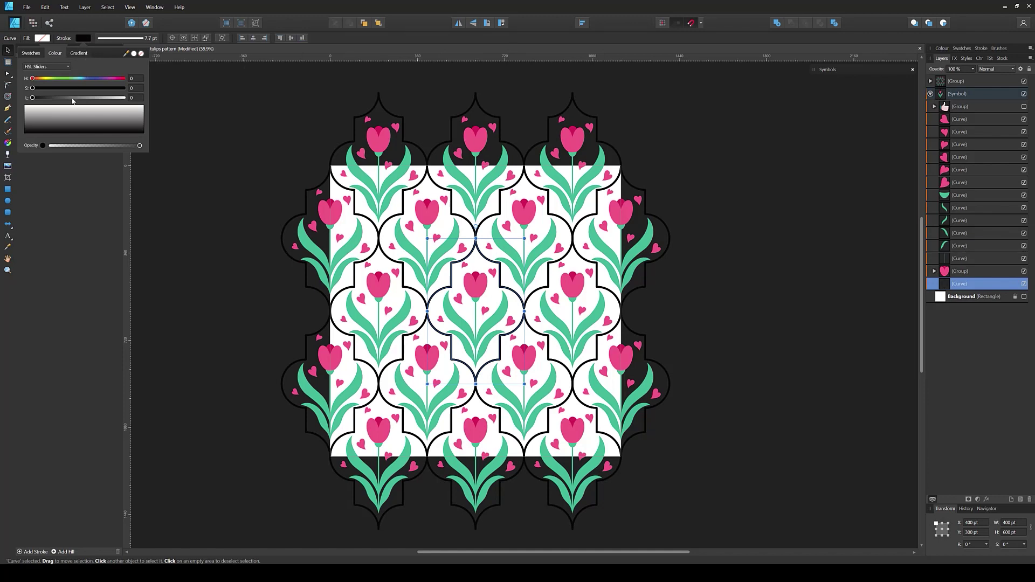
pyautogui.moveTo(73, 101)
pyautogui.mouseDown()
pyautogui.moveTo(105, 85)
pyautogui.moveTo(76, 97)
pyautogui.moveTo(99, 81)
pyautogui.moveTo(70, 80)
pyautogui.moveTo(66, 98)
pyautogui.moveTo(103, 78)
pyautogui.mouseUp()
pyautogui.press('h')
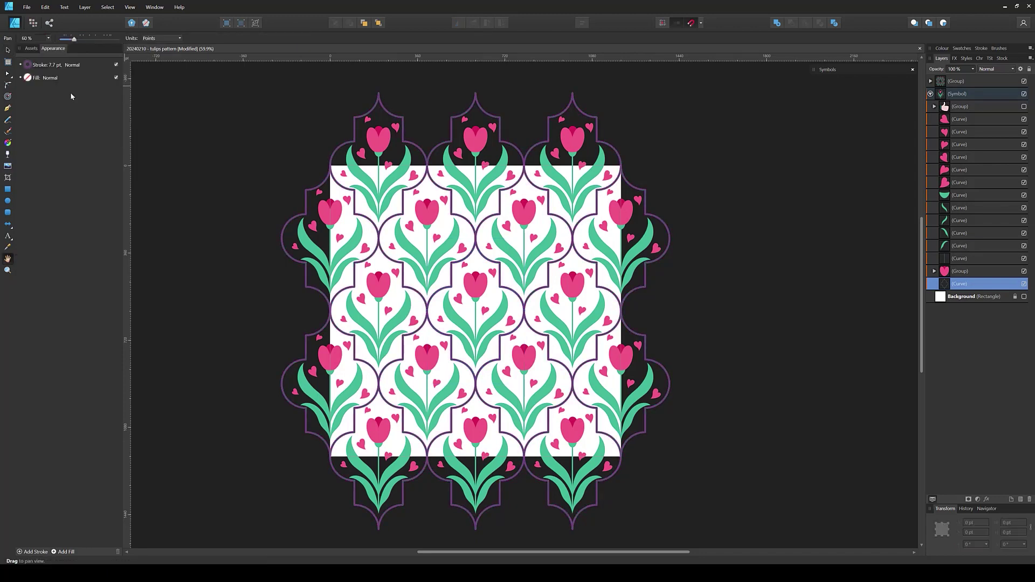
pyautogui.click(27, 65)
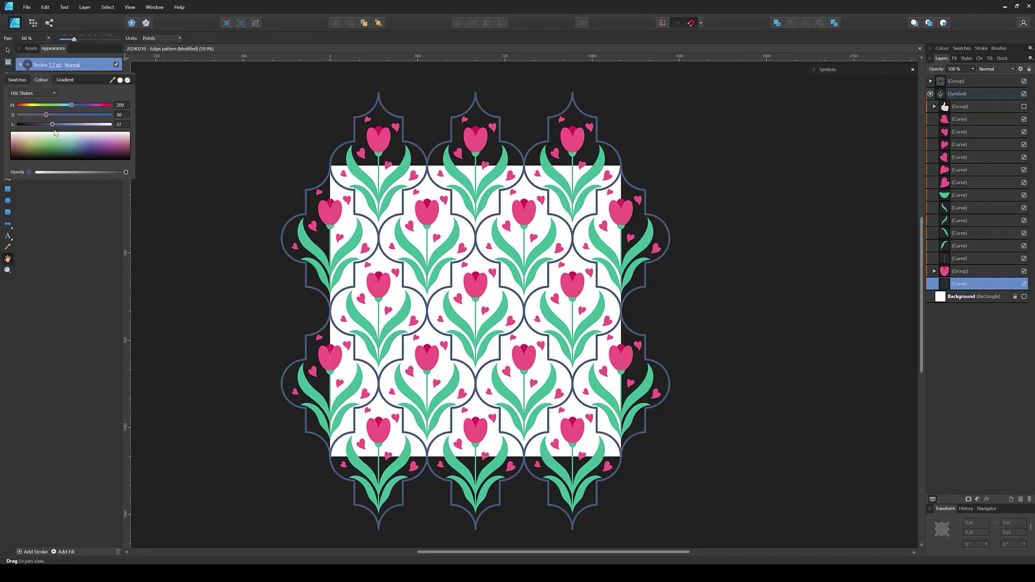
pyautogui.moveTo(45, 115)
pyautogui.mouseDown()
pyautogui.moveTo(102, 124)
pyautogui.moveTo(66, 114)
pyautogui.mouseUp()
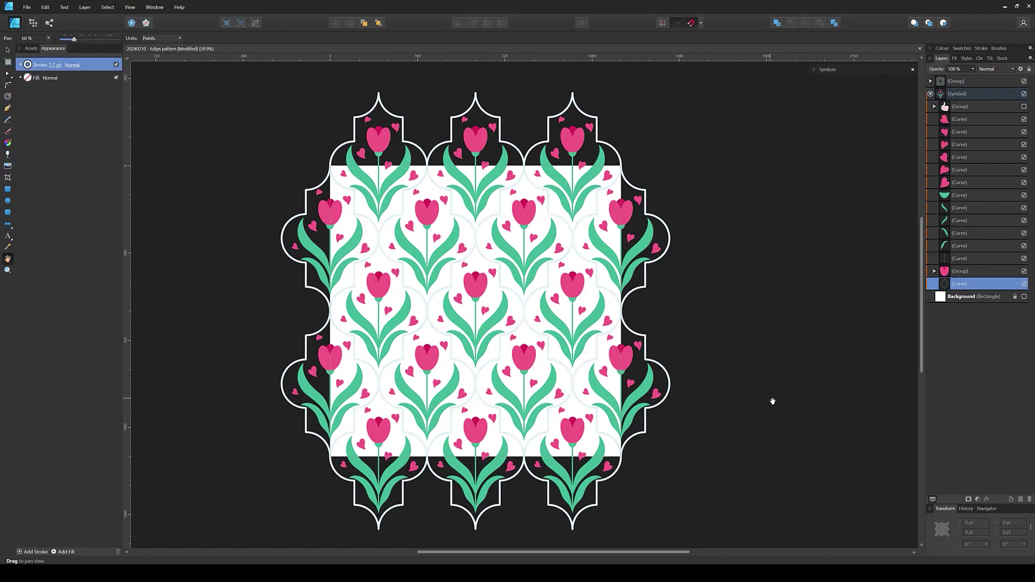
pyautogui.click(1024, 284)
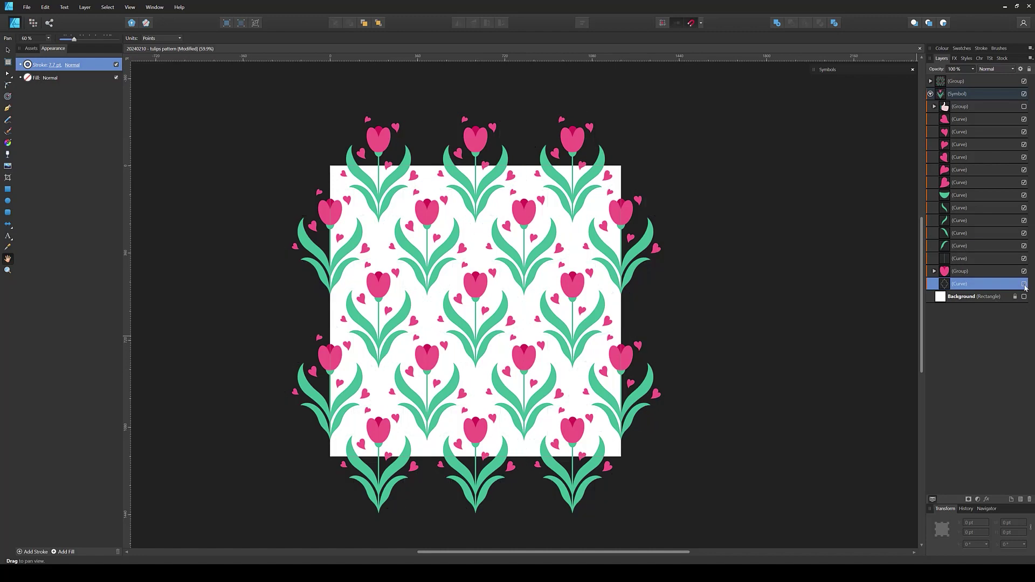
pyautogui.click(1024, 284)
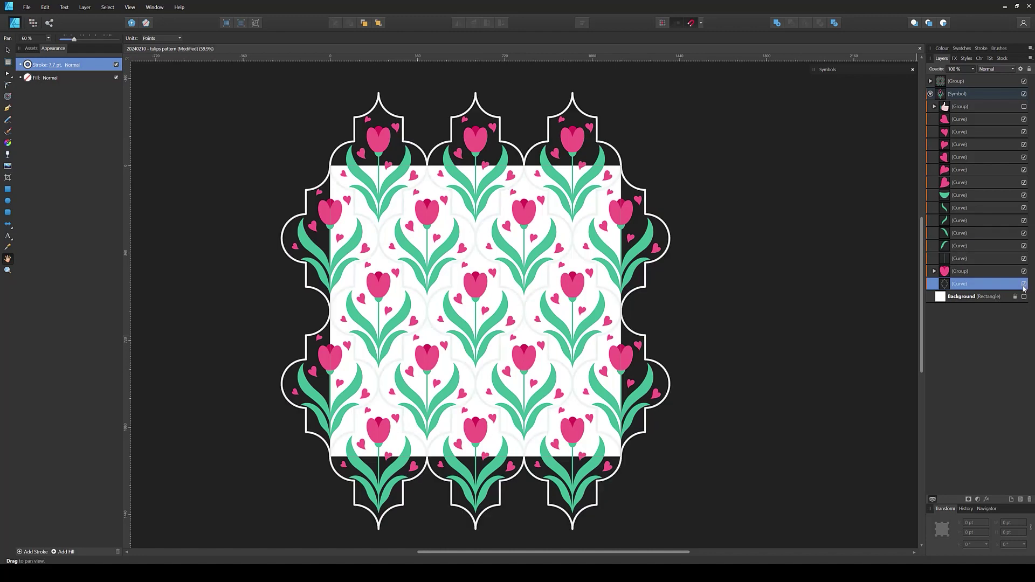
pyautogui.scroll(2, 649, 347)
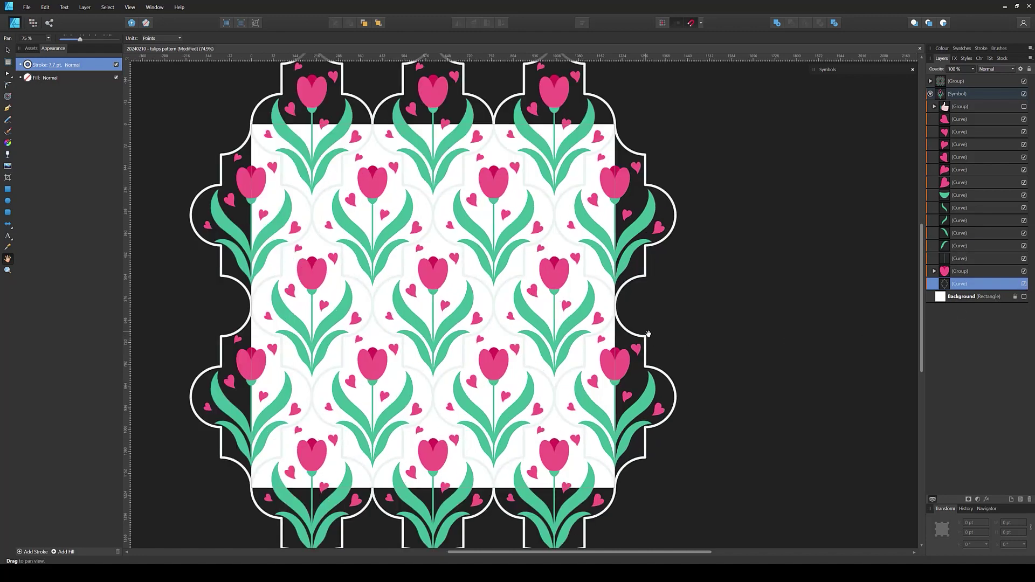
# - Make the heart right of the tulip a darker crimson for two-tone hearts
pyautogui.click(960, 158)
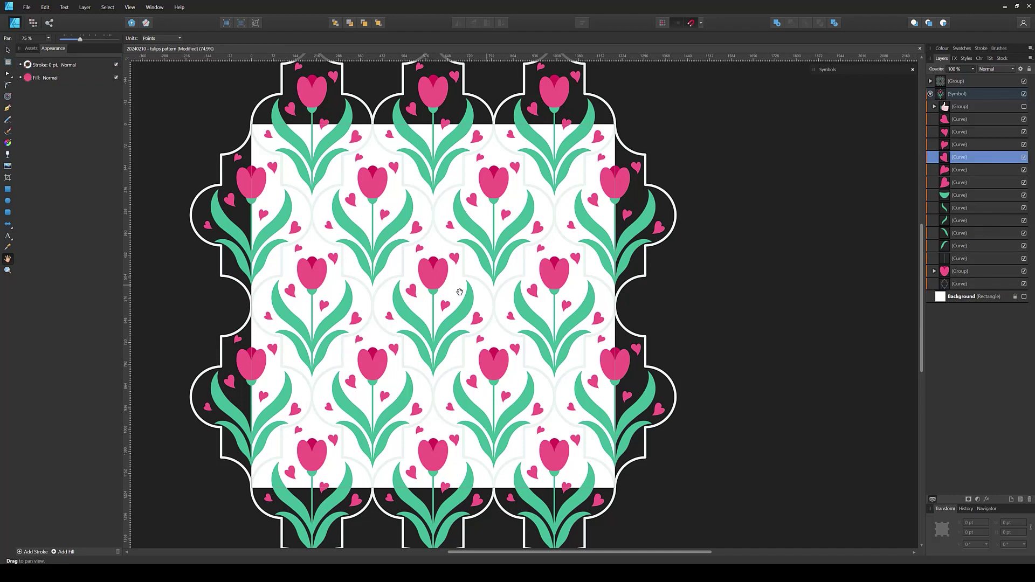
pyautogui.click(8, 50)
pyautogui.click(42, 38)
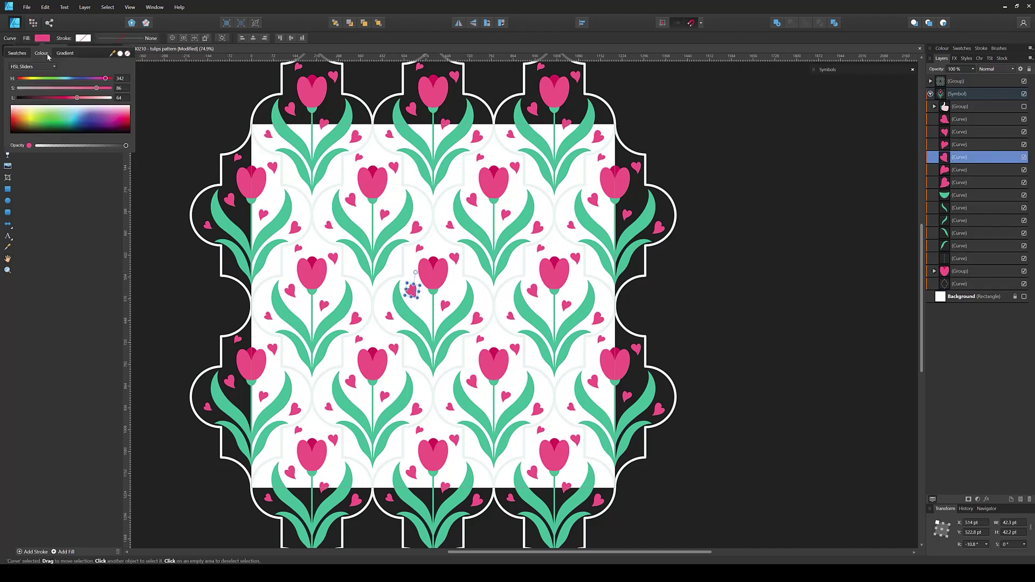
pyautogui.click(16, 53)
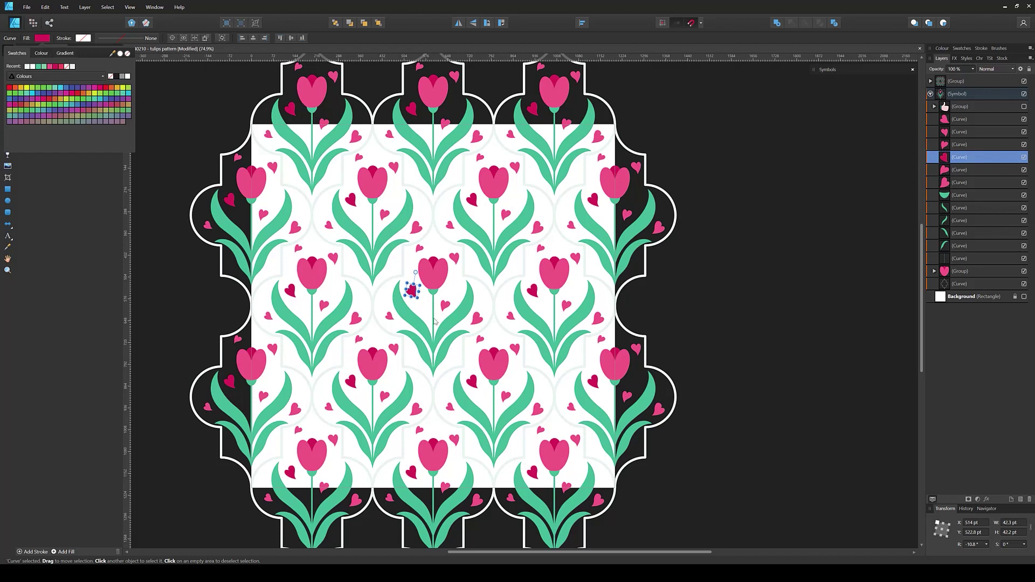
pyautogui.click(476, 318)
pyautogui.click(41, 53)
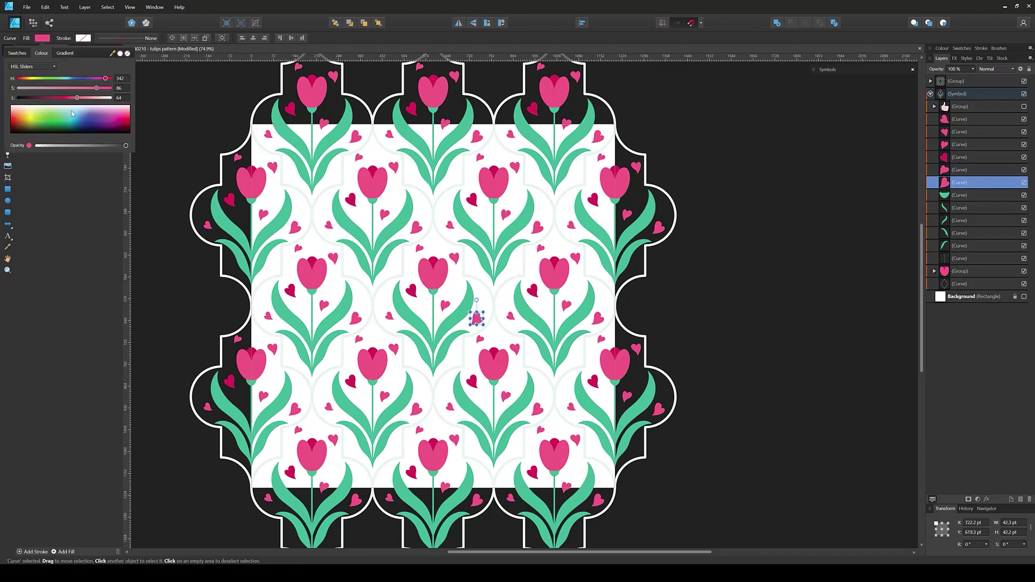
pyautogui.click(74, 93)
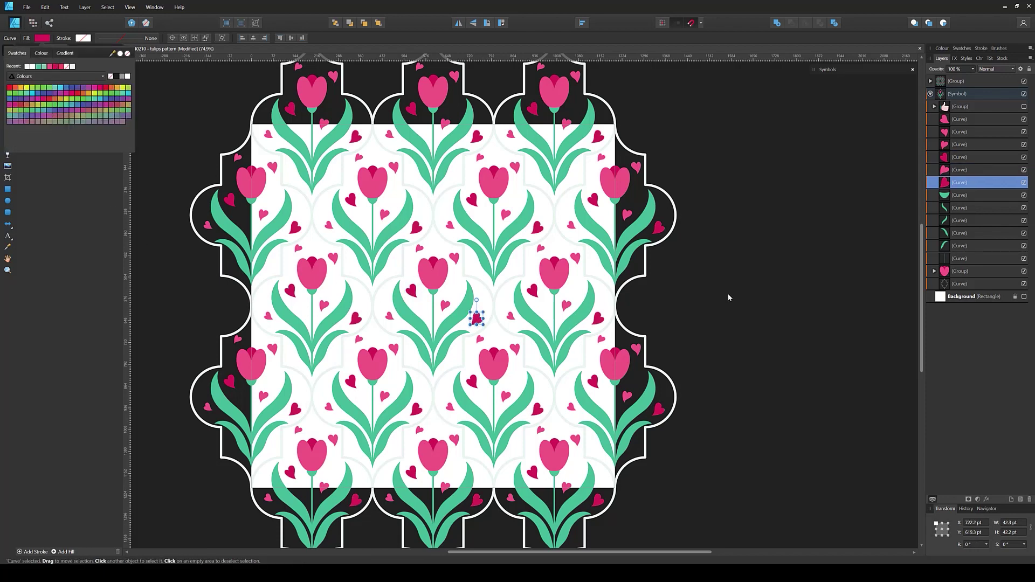
pyautogui.click(721, 302)
# - Darken the fill of the two small lower leaves to a deeper teal green
pyautogui.click(962, 246)
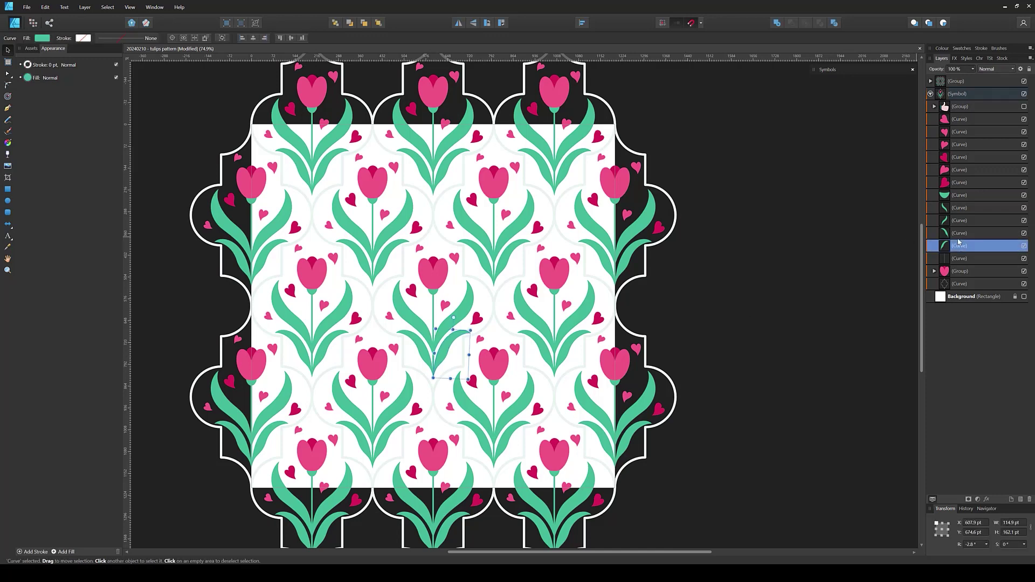
pyautogui.keyDown('shift'); pyautogui.click(962, 233); pyautogui.keyUp('shift')
pyautogui.click(28, 77)
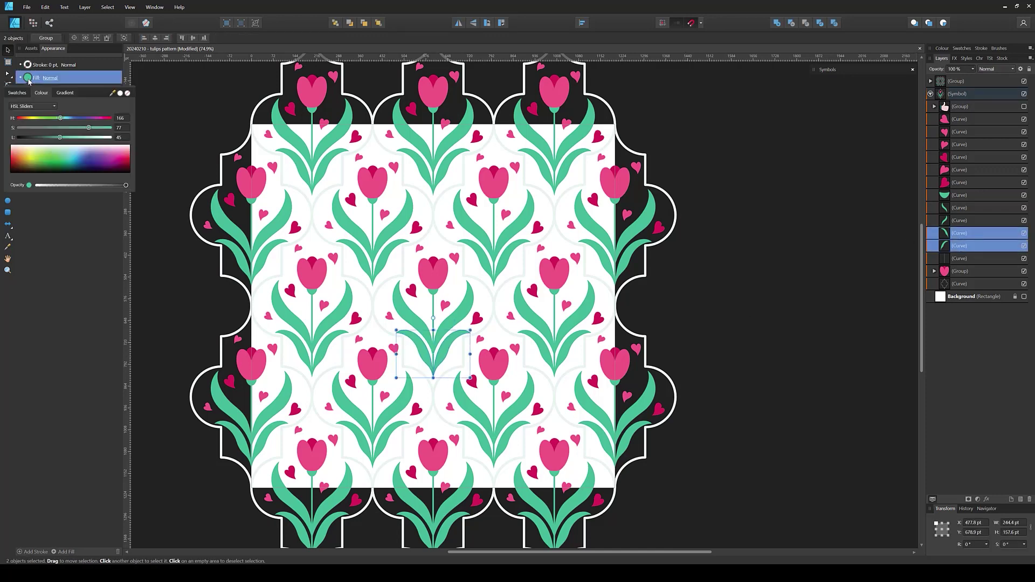
pyautogui.moveTo(61, 138)
pyautogui.mouseDown()
pyautogui.moveTo(53, 141)
pyautogui.moveTo(63, 119)
pyautogui.moveTo(49, 138)
pyautogui.mouseUp()
pyautogui.click(749, 326)
pyautogui.scroll(-1, 750, 325)
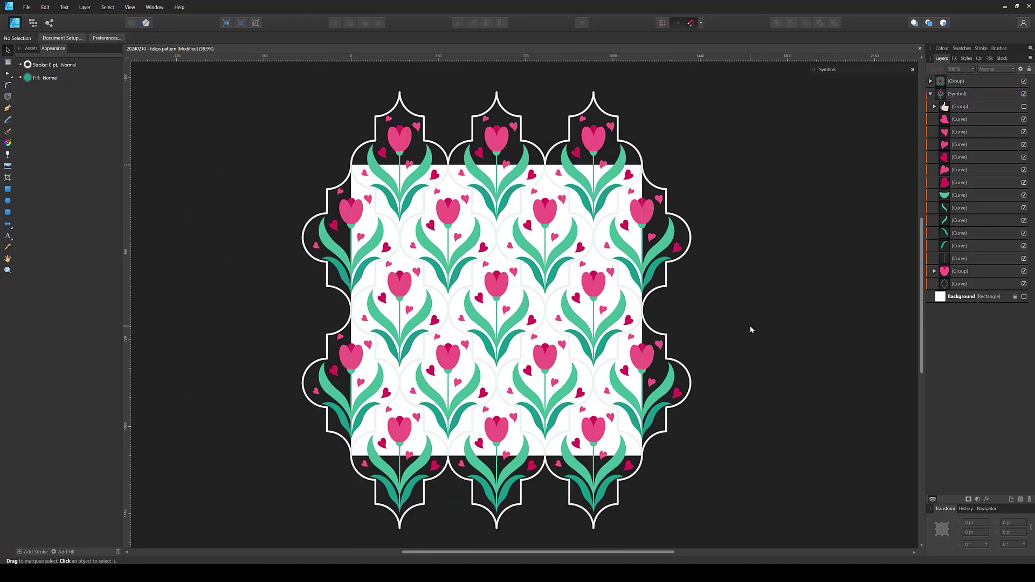
pyautogui.moveTo(749, 326); pyautogui.dragTo(719, 286)
pyautogui.click(1023, 284)
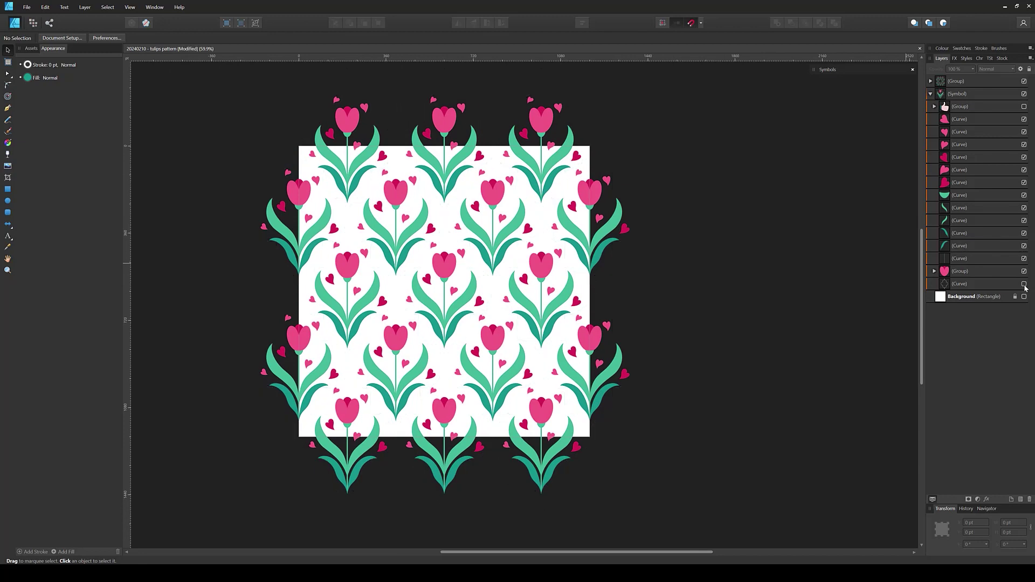
pyautogui.click(1024, 283)
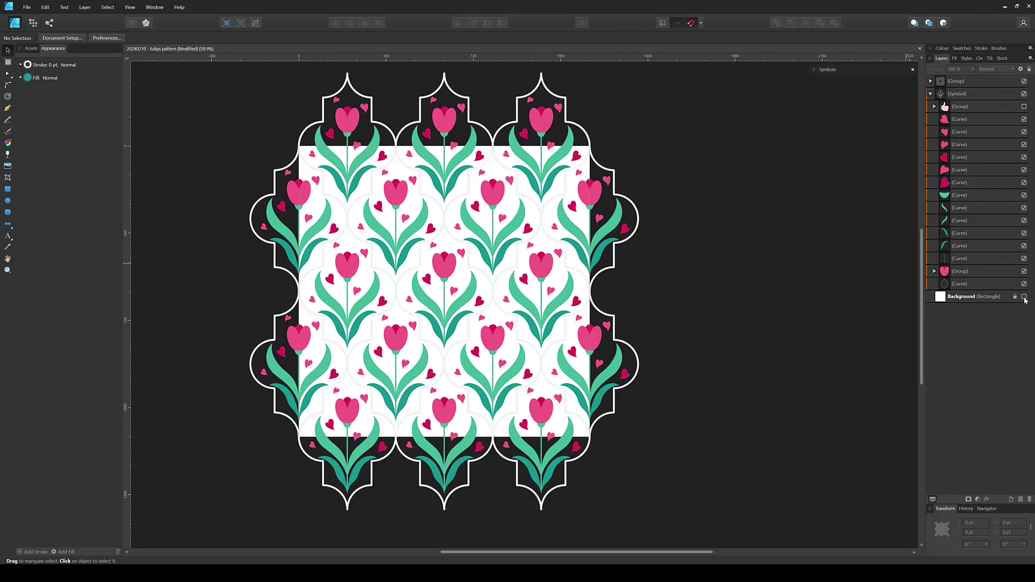
pyautogui.click(997, 297)
pyautogui.click(81, 37)
pyautogui.click(59, 116)
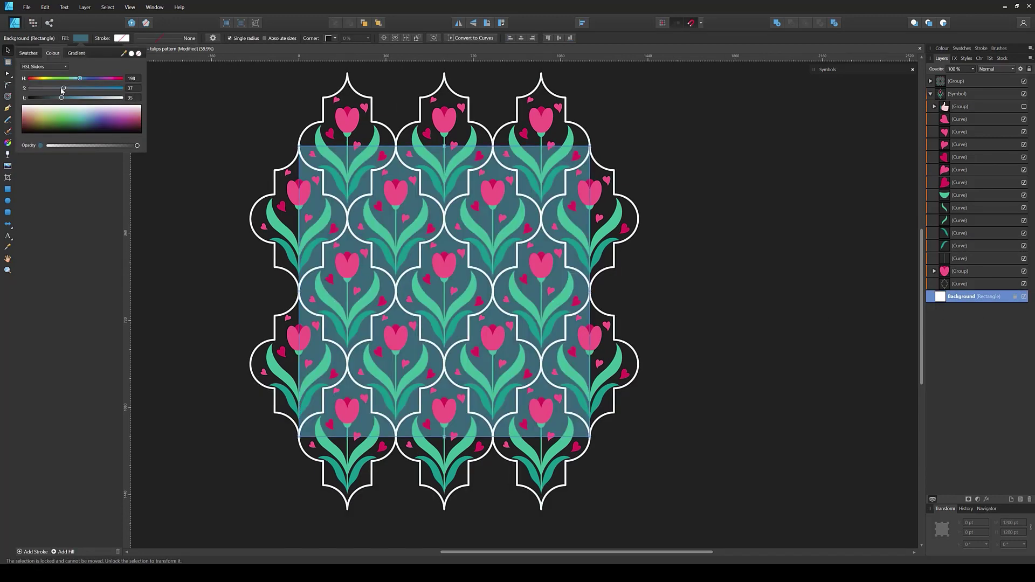
pyautogui.click(57, 97)
pyautogui.click(51, 119)
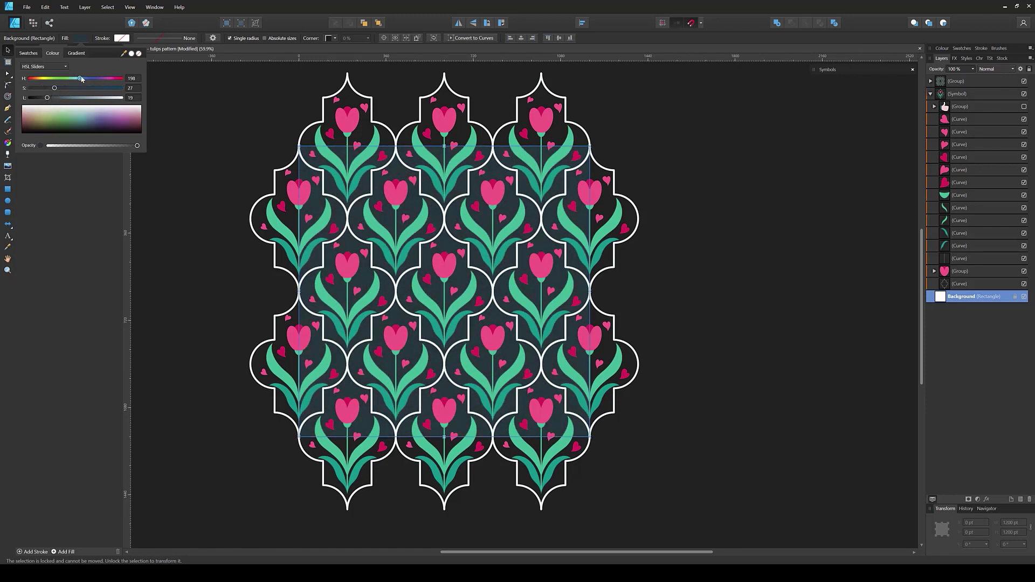
pyautogui.moveTo(79, 78); pyautogui.dragTo(120, 78)
pyautogui.moveTo(54, 88)
pyautogui.mouseDown()
pyautogui.moveTo(108, 98)
pyautogui.moveTo(105, 78)
pyautogui.moveTo(24, 101)
pyautogui.mouseUp()
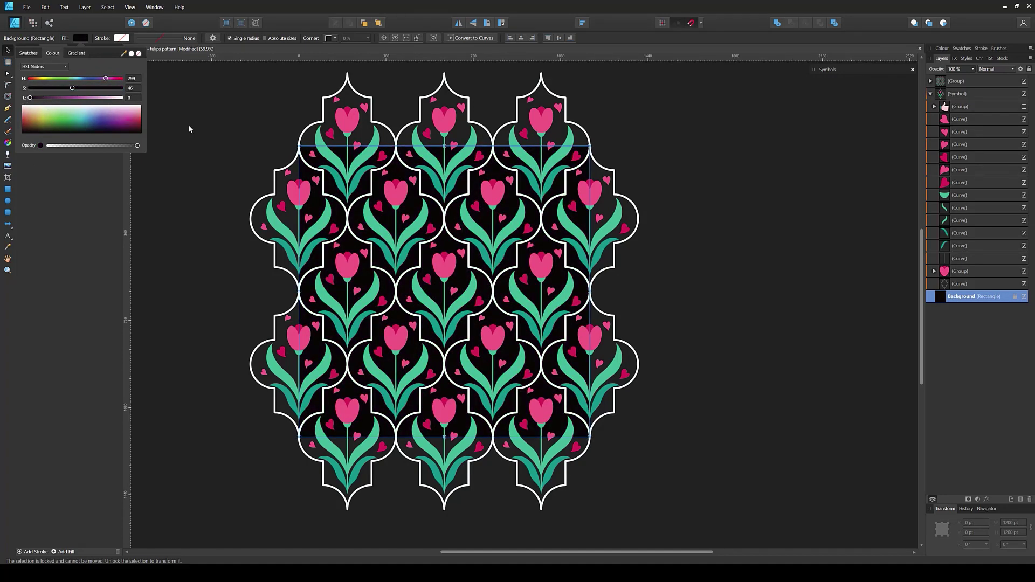
pyautogui.click(1024, 297)
pyautogui.click(840, 323)
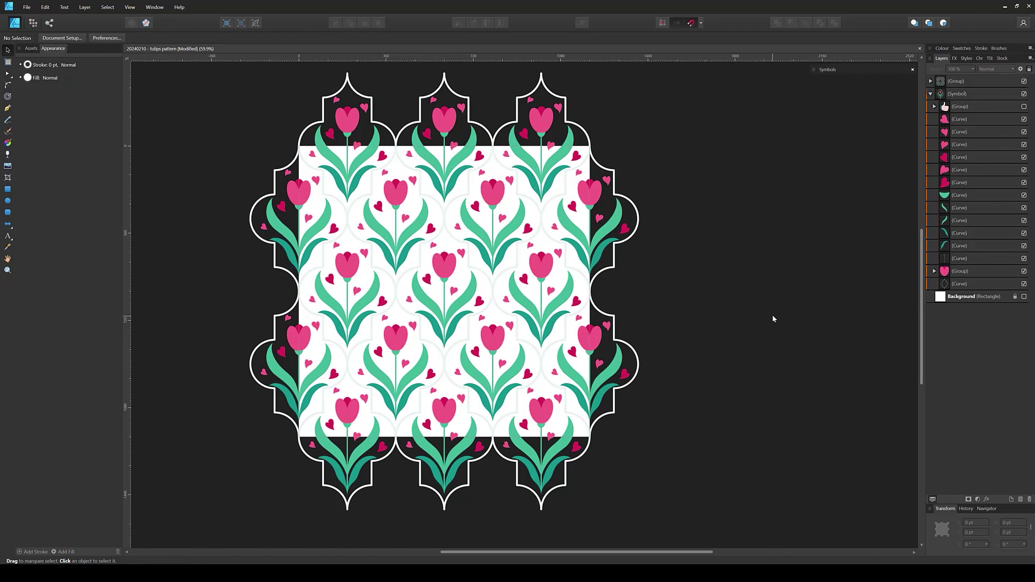
# - Save the tulip pattern, export it as a 5000 px PNG, and start a new document
pyautogui.hotkey('ctrl', 's')
pyautogui.click(26, 7)
pyautogui.click(38, 155)
pyautogui.click(402, 226)
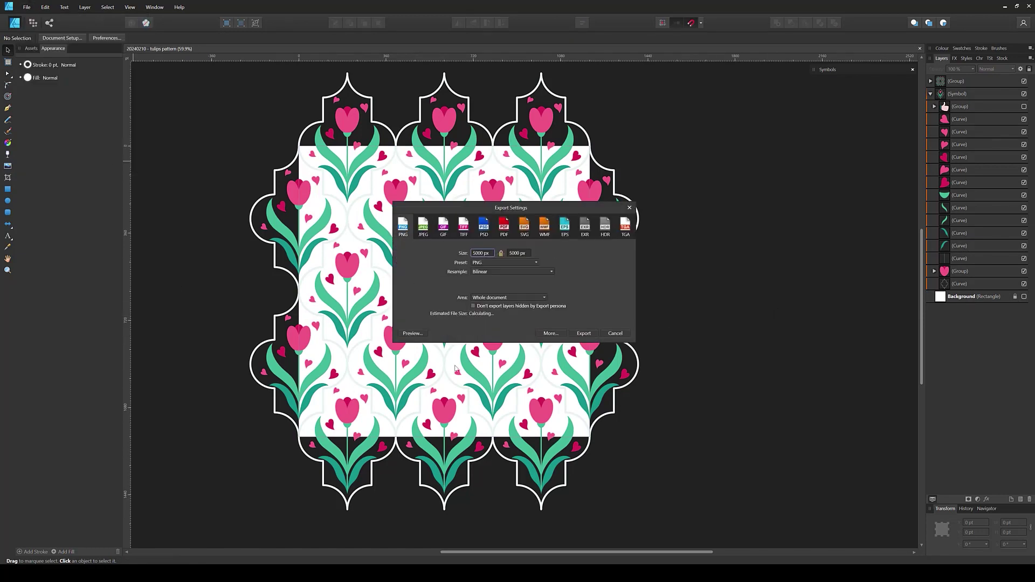
pyautogui.click(551, 333)
pyautogui.click(560, 351)
pyautogui.click(497, 296)
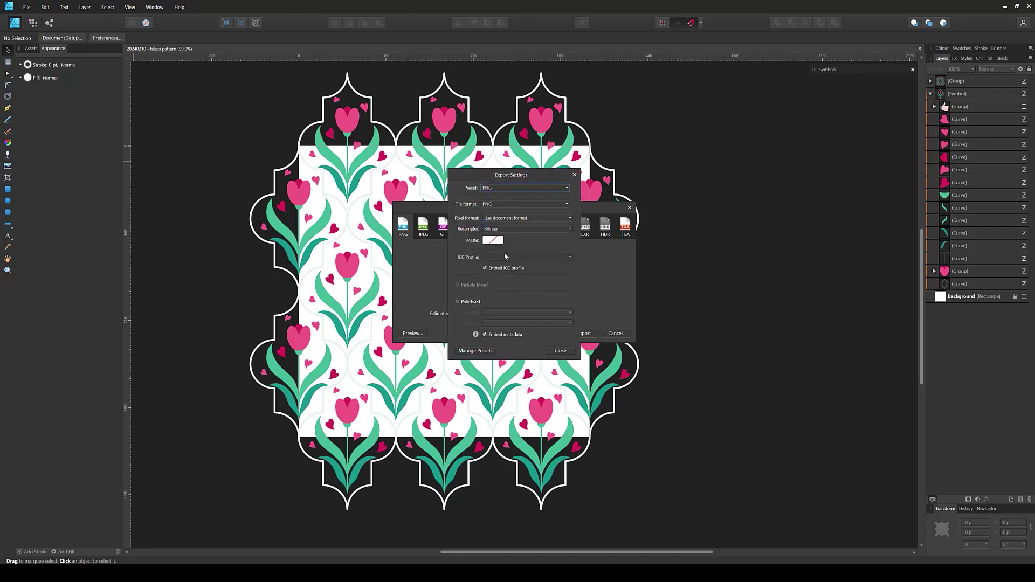
pyautogui.click(559, 350)
pyautogui.press('Escape')
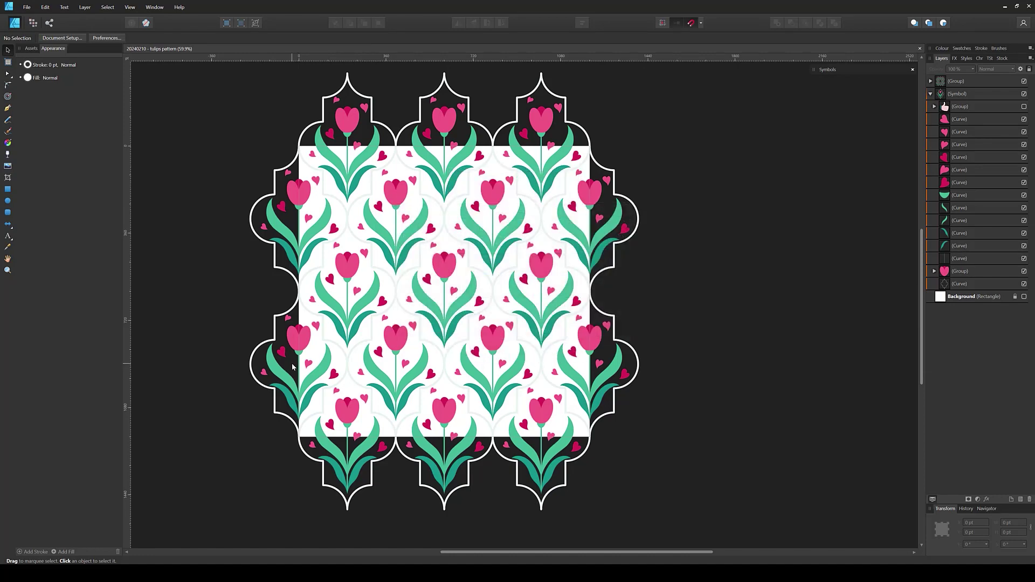
pyautogui.click(26, 7)
pyautogui.click(33, 25)
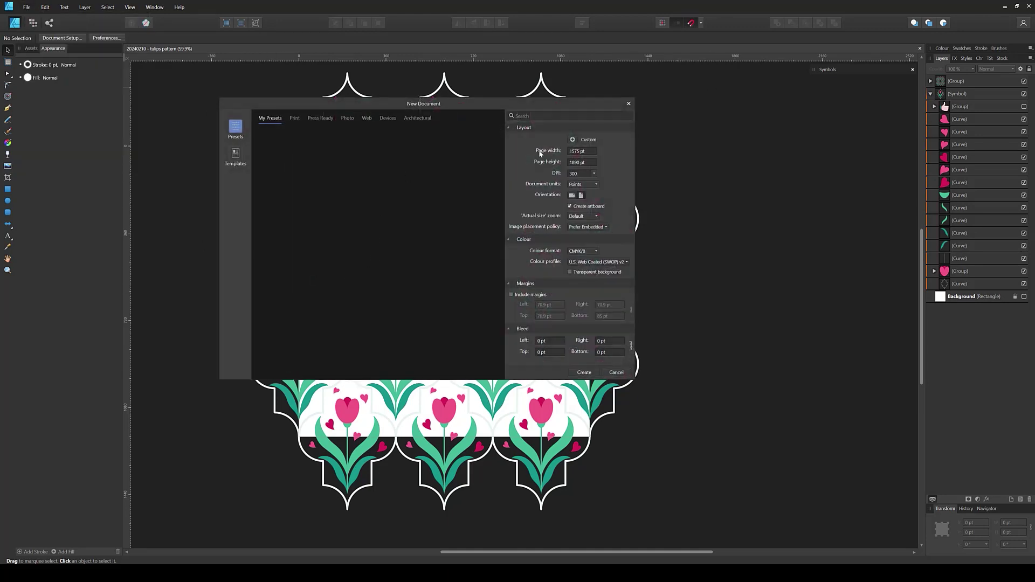
# - Create the blank document and draw a rectangle covering the whole artboard
pyautogui.click(584, 372)
pyautogui.click(8, 189)
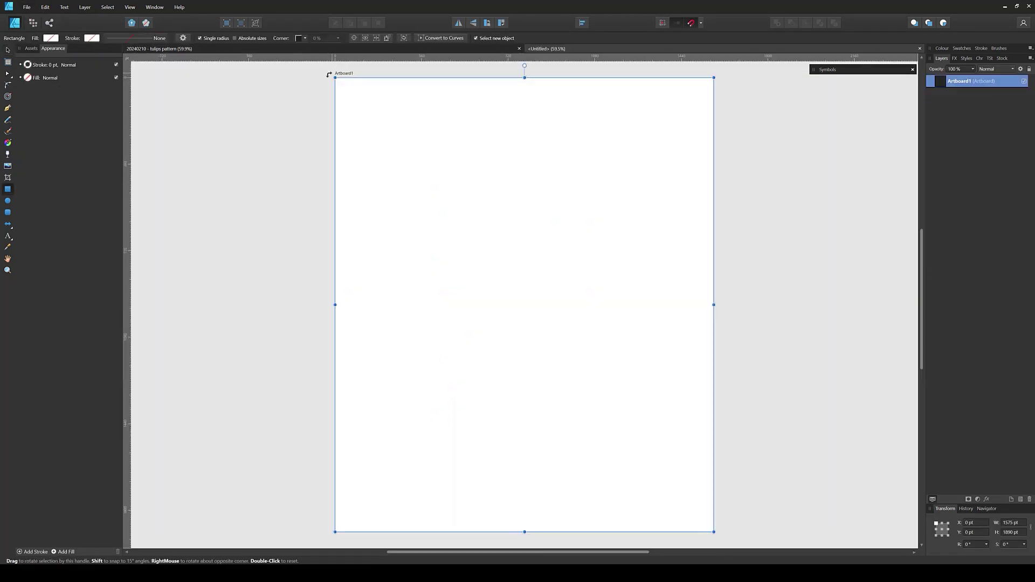
pyautogui.moveTo(327, 68); pyautogui.dragTo(727, 541)
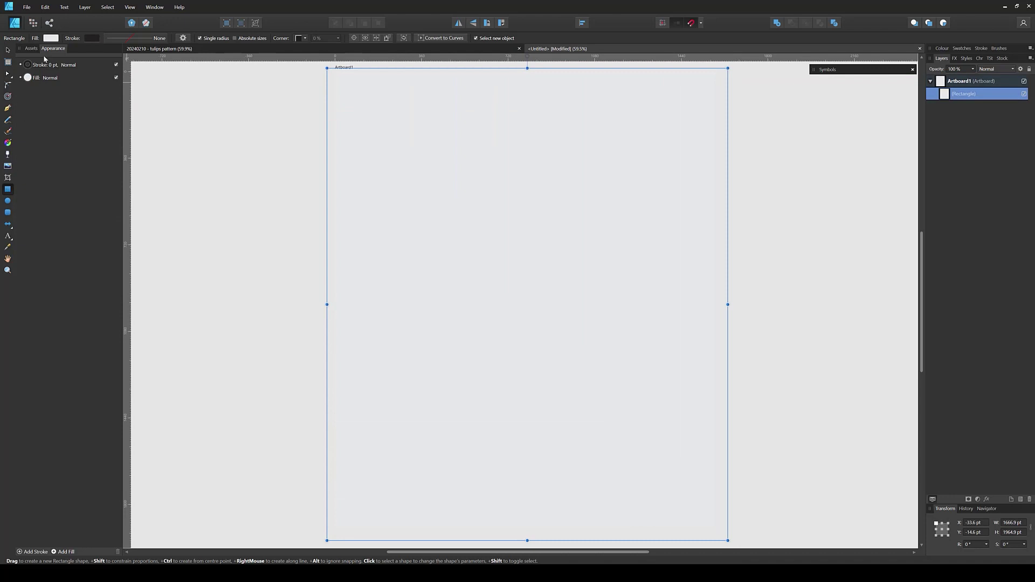
pyautogui.click(50, 38)
pyautogui.click(7, 50)
pyautogui.click(50, 38)
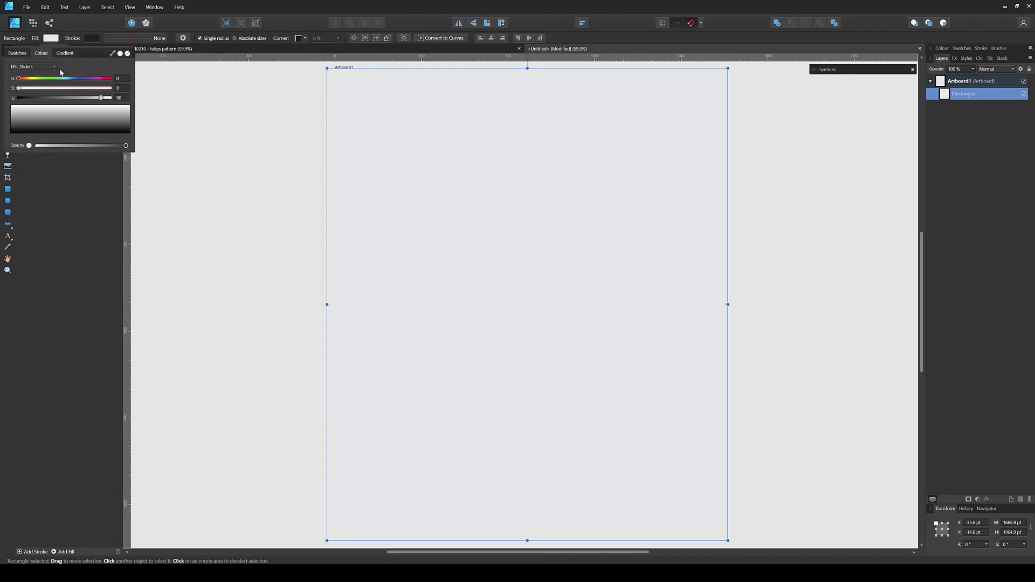
pyautogui.click(18, 54)
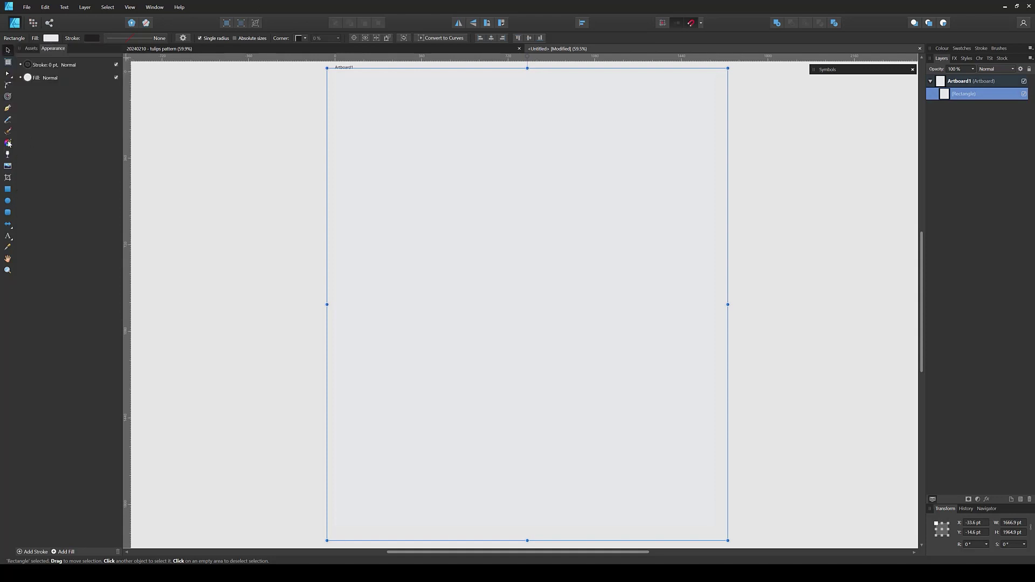
# - Give the rectangle a Bitmap fill of the tulip PNG, scaled to a small repeat
pyautogui.click(8, 142)
pyautogui.click(96, 38)
pyautogui.click(88, 102)
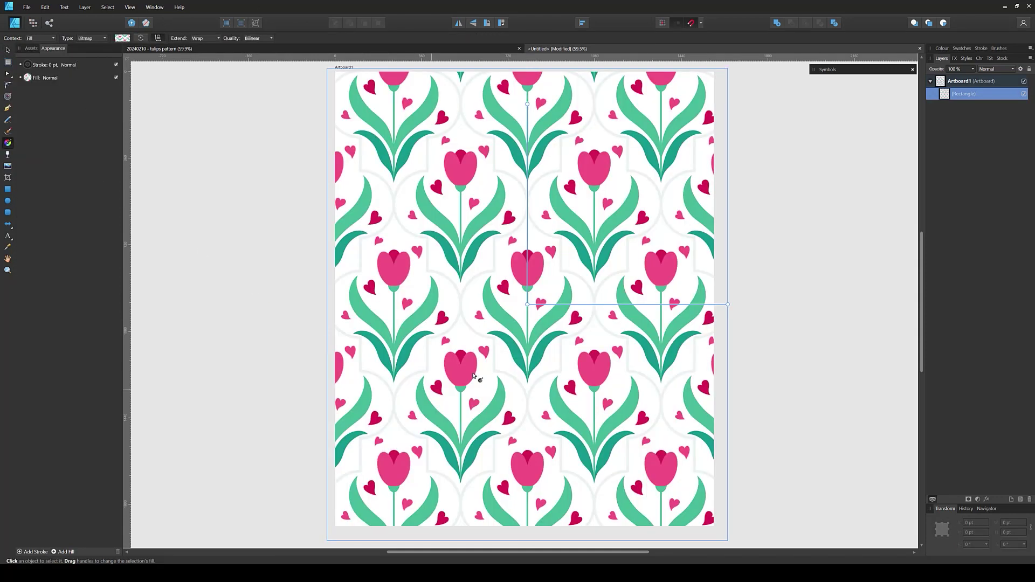
pyautogui.moveTo(728, 305)
pyautogui.mouseDown()
pyautogui.moveTo(586, 305)
pyautogui.moveTo(589, 318)
pyautogui.moveTo(727, 300)
pyautogui.mouseUp()
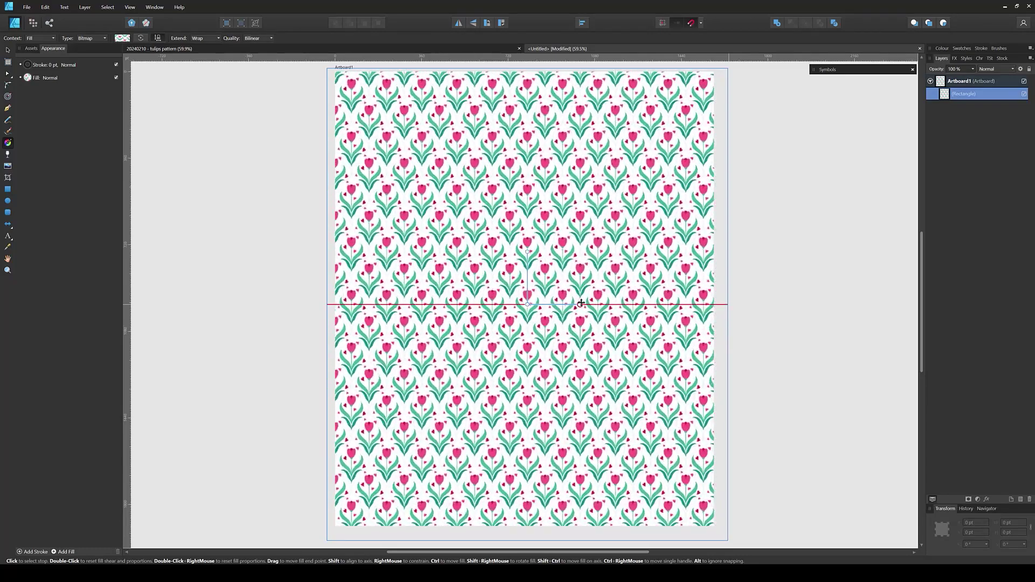
pyautogui.press('v')
pyautogui.click(278, 407)
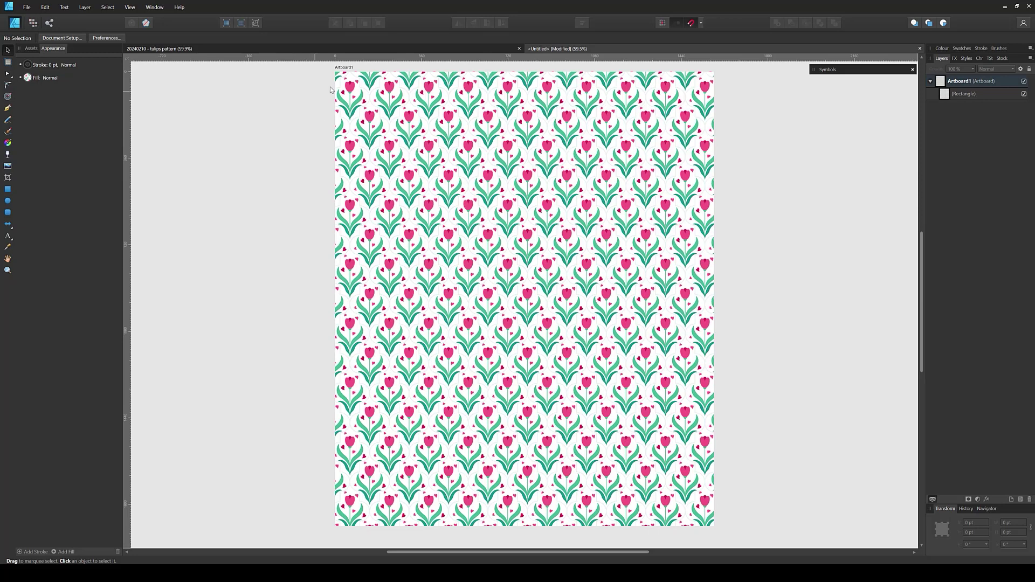
pyautogui.click(375, 48)
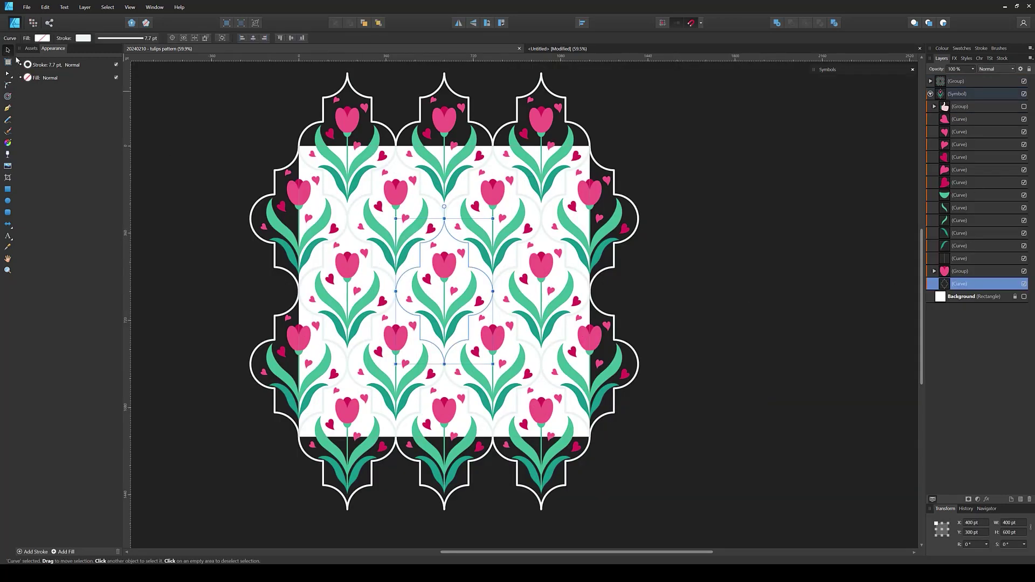
# - Set the white tile outline stroke width to 10 pt and save the pattern file
pyautogui.press('h')
pyautogui.click(54, 65)
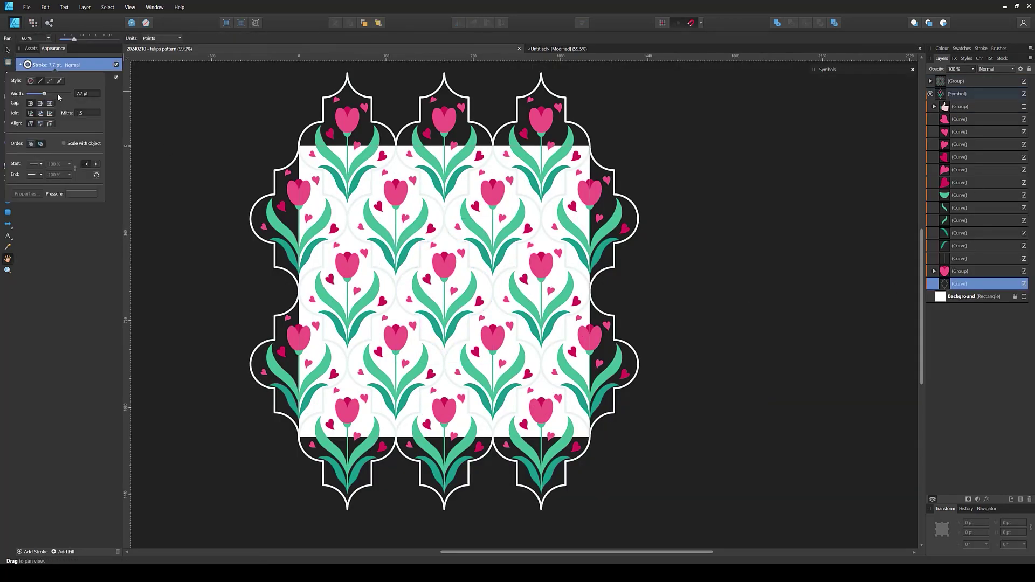
pyautogui.click(82, 94)
pyautogui.write('15')
pyautogui.press('Return')
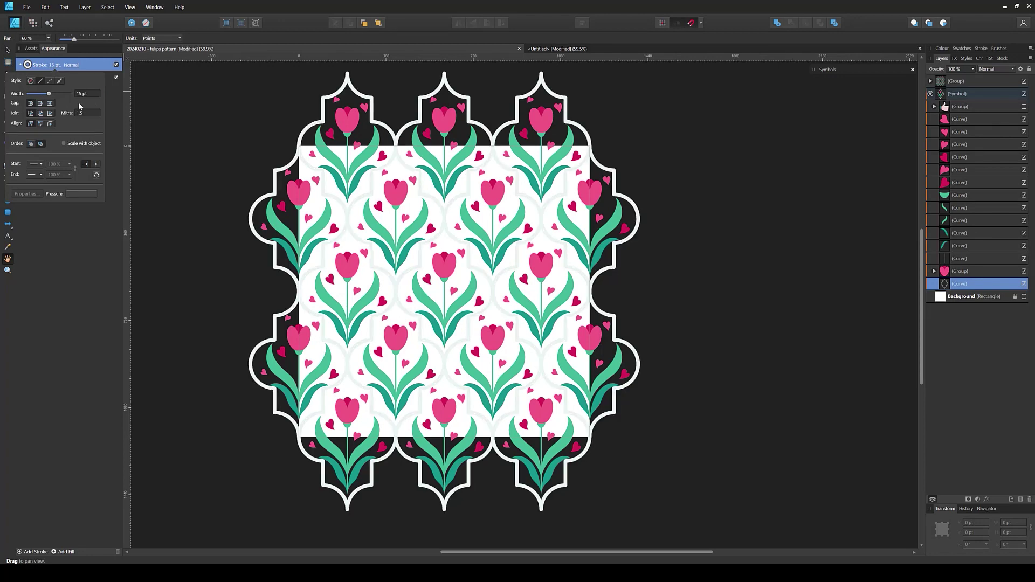
pyautogui.write('1')
pyautogui.write('0')
pyautogui.press('Return')
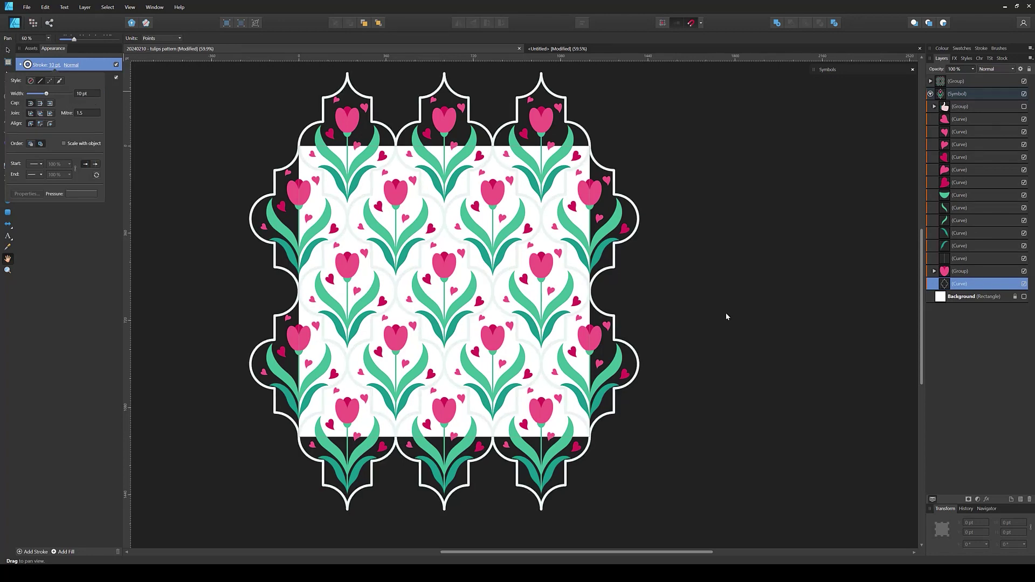
pyautogui.press('Escape')
pyautogui.hotkey('ctrl', 's')
pyautogui.press('v')
pyautogui.click(190, 442)
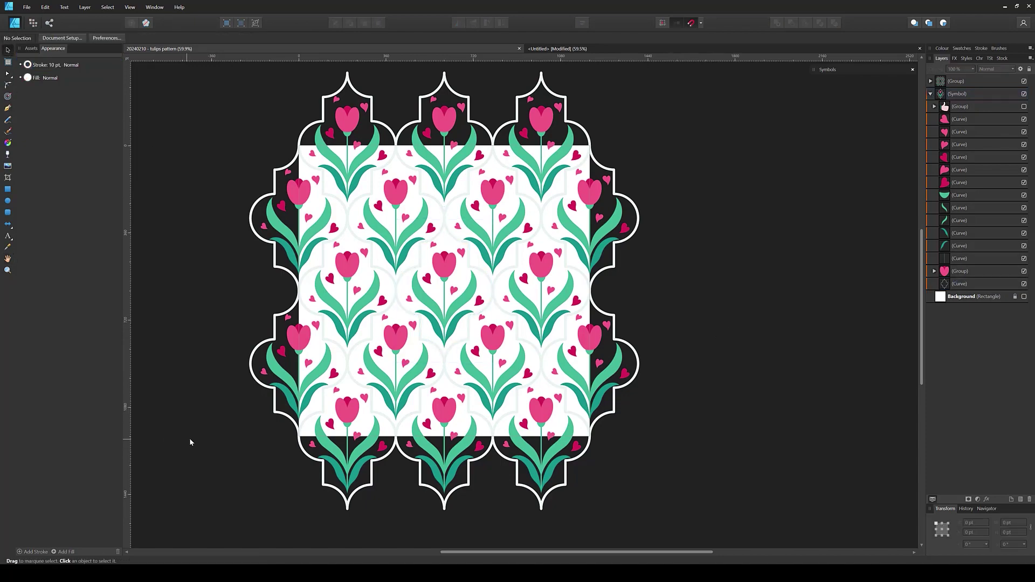